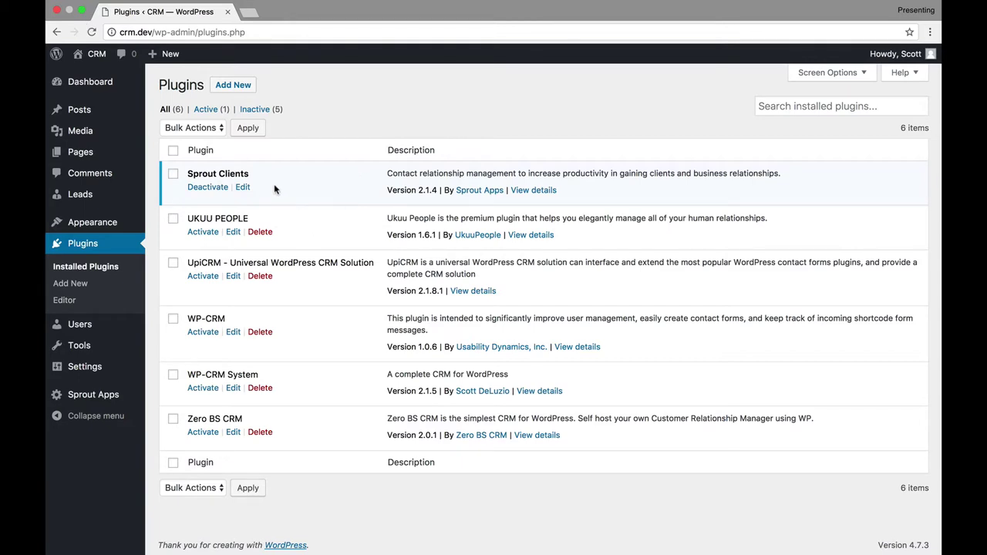
- Review the Sprout Apps news page, the Sprout Clients general settings and its Getting Started page
left_click(326, 134)
left_click(96, 398)
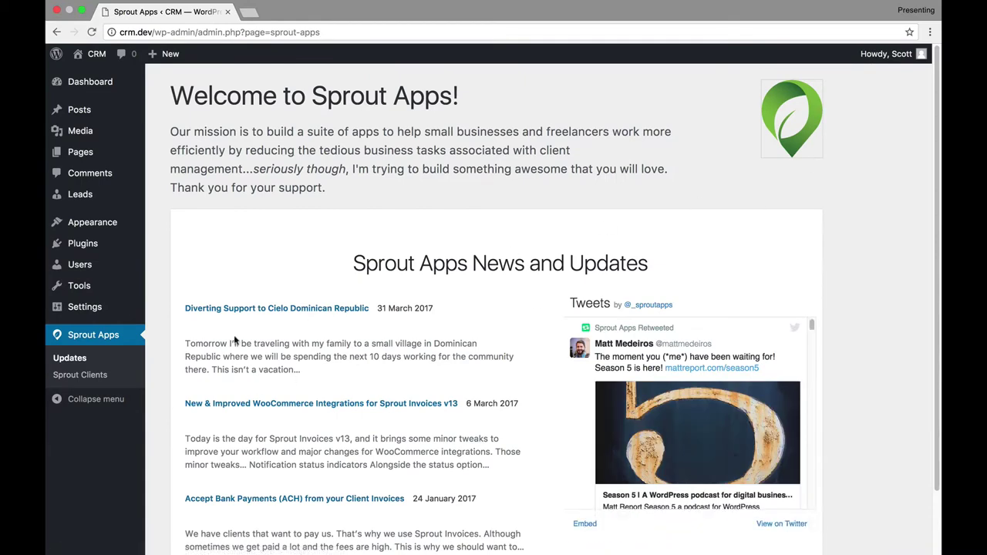
left_click(82, 377)
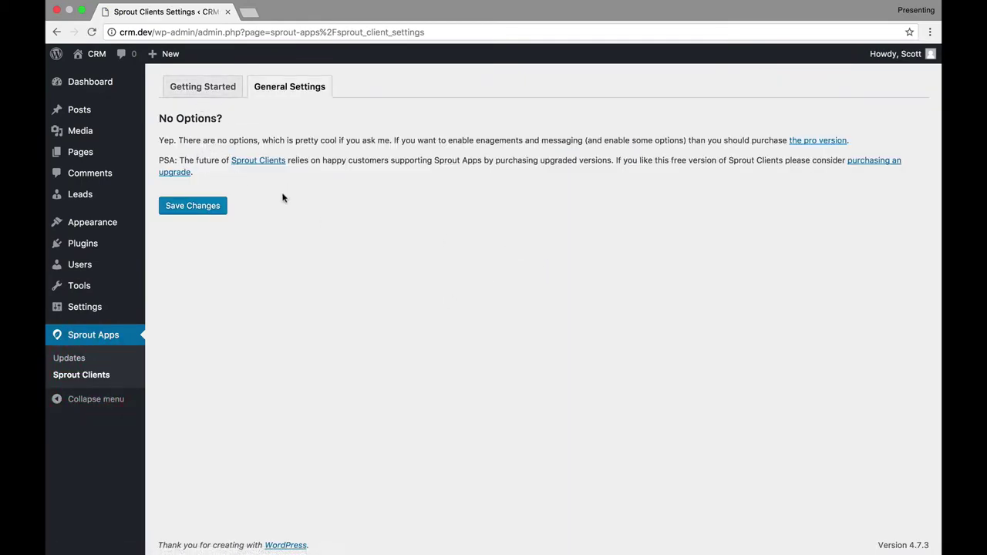
left_click(208, 86)
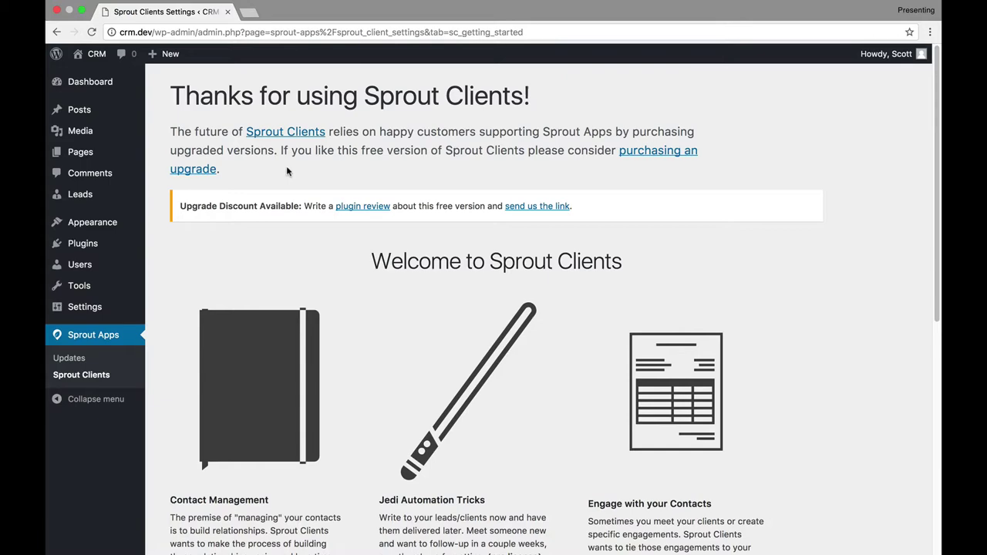
left_click(936, 170)
left_click_drag(936, 169, 937, 197)
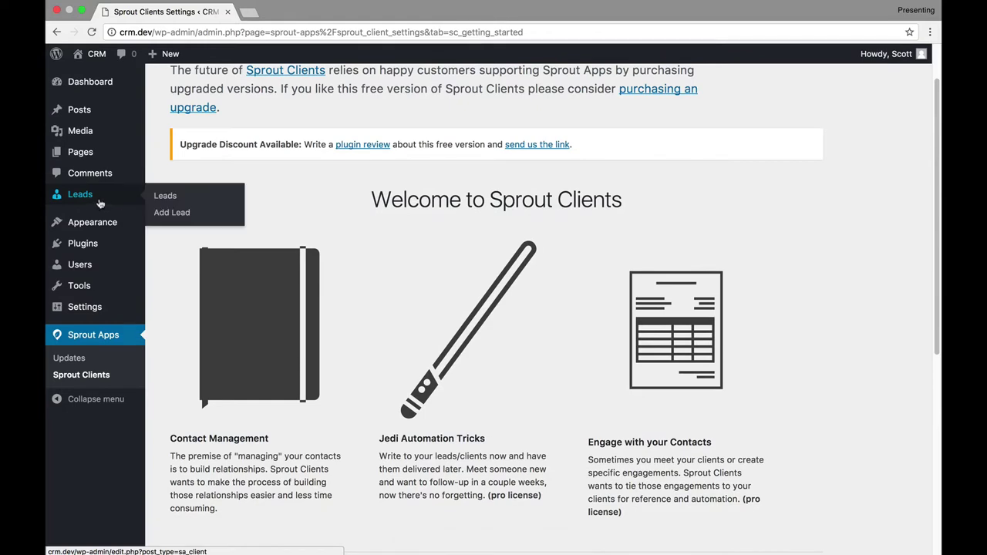
- Start a new lead and look through the client types and associated contacts on offer
left_click(91, 202)
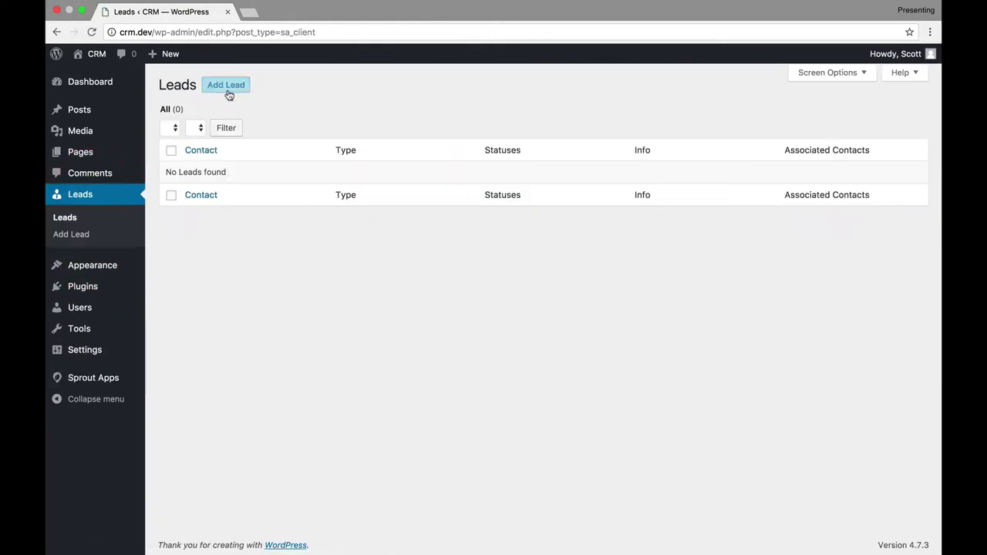
left_click(226, 87)
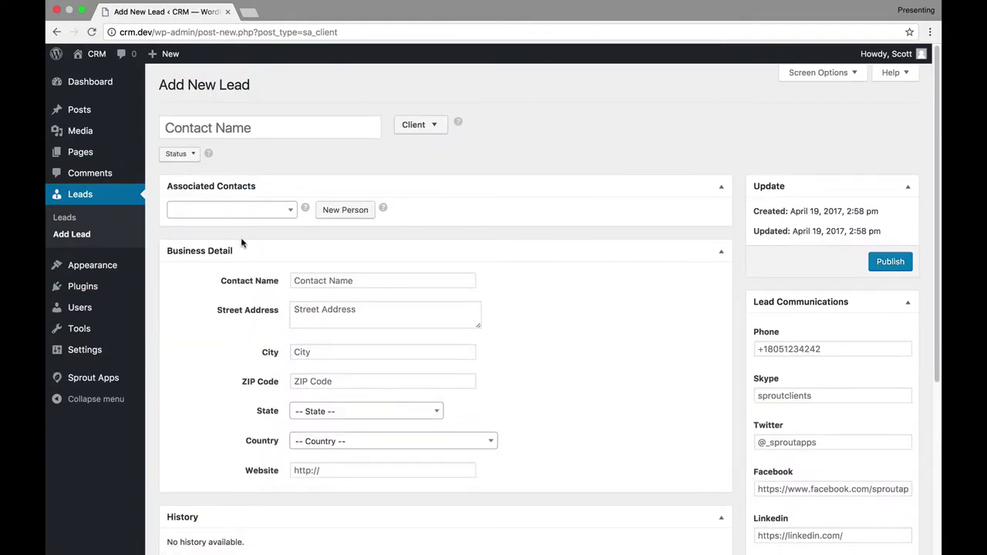
left_click(417, 125)
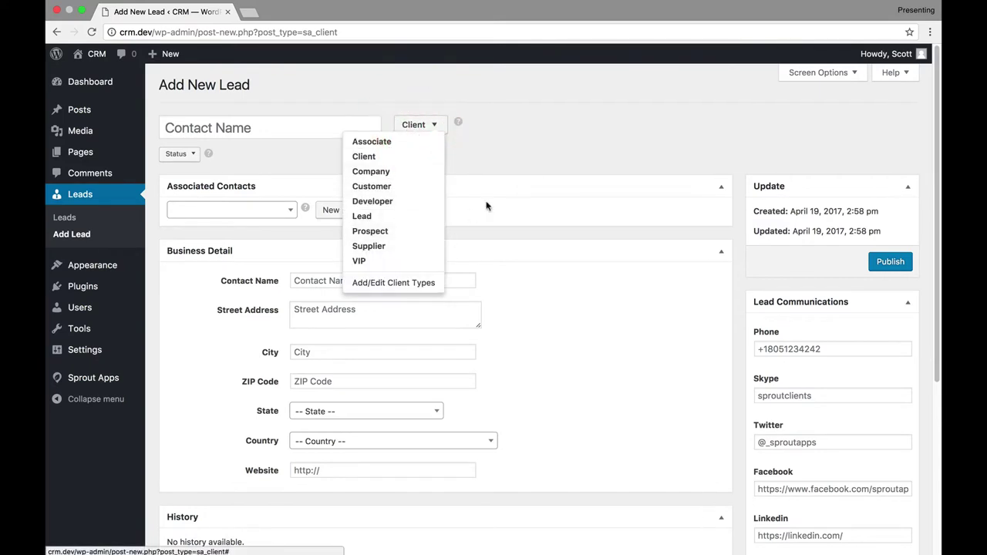
left_click(499, 170)
left_click(290, 215)
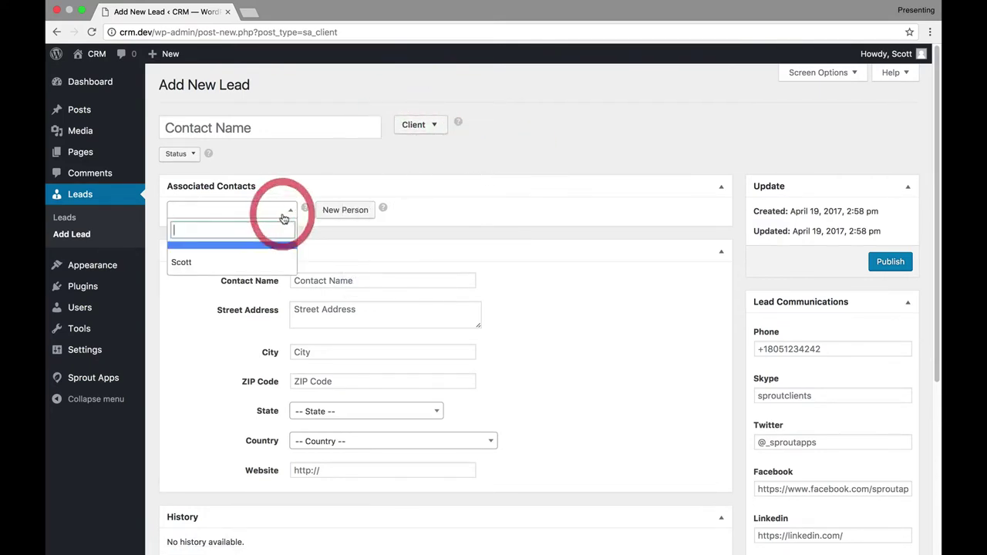
left_click(410, 172)
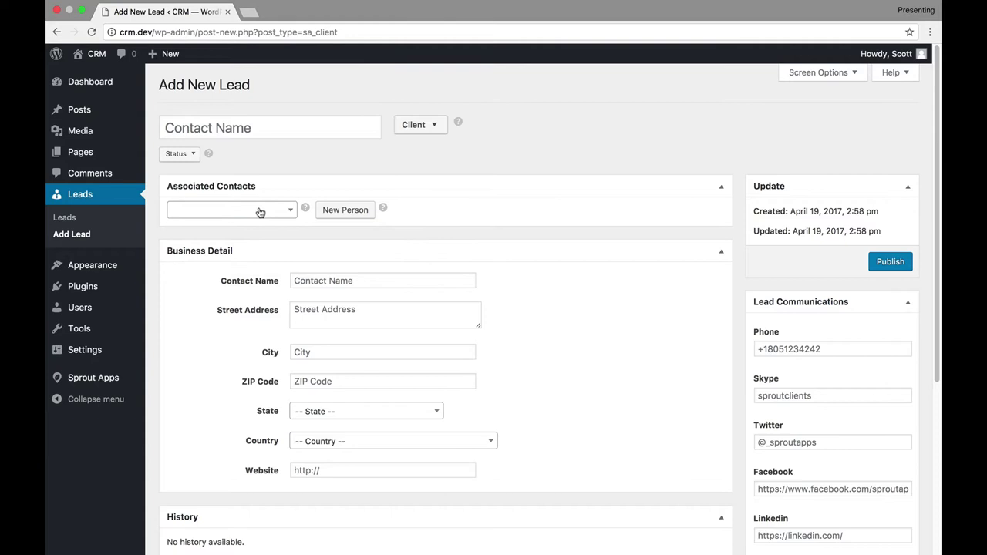
- Name the new lead "Client Test", set its type to Customer and assign it the Important status
left_click(293, 129)
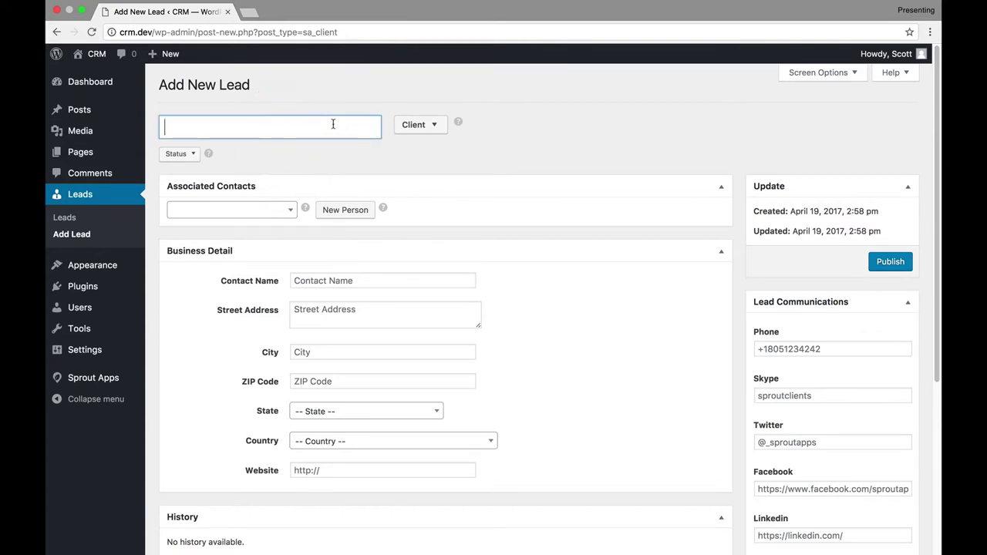
type("Client Test")
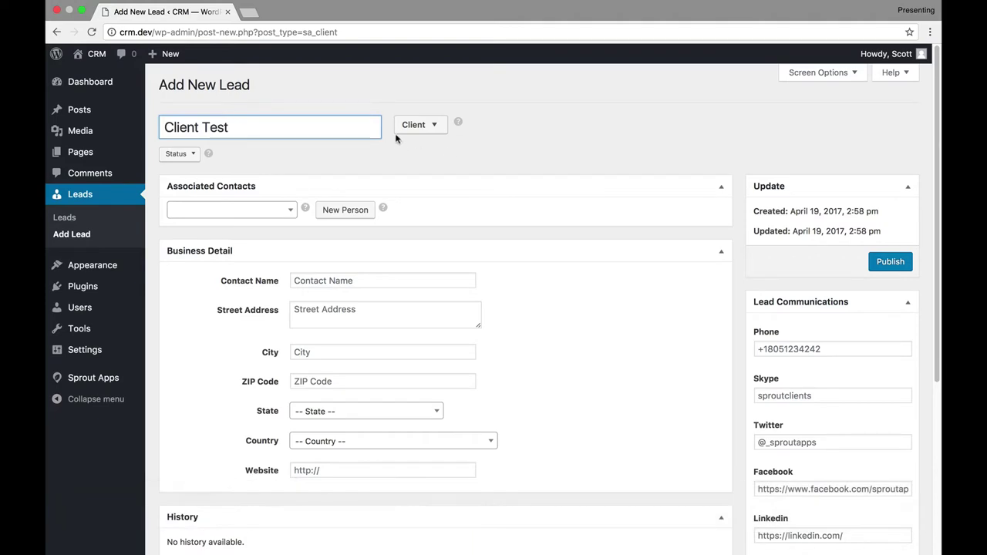
left_click(414, 125)
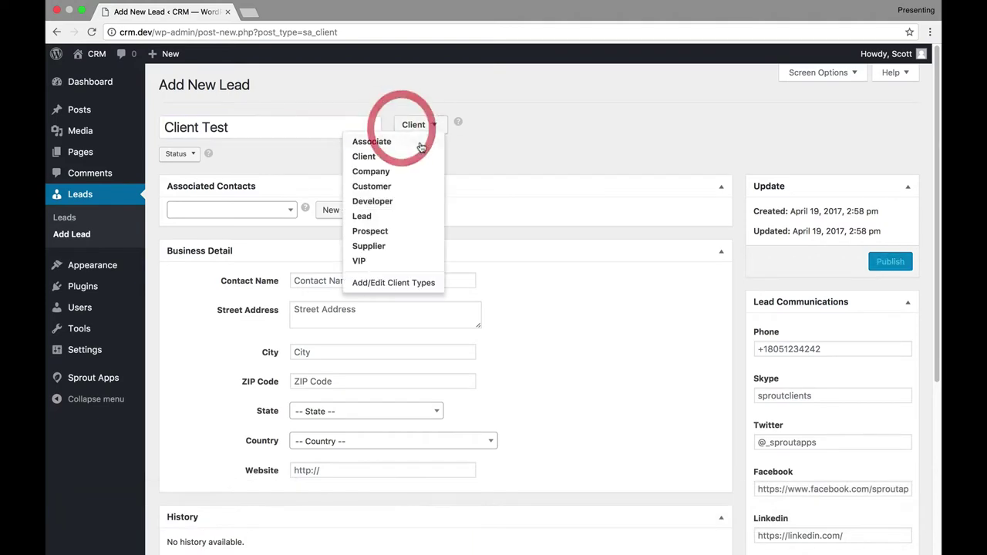
left_click(394, 188)
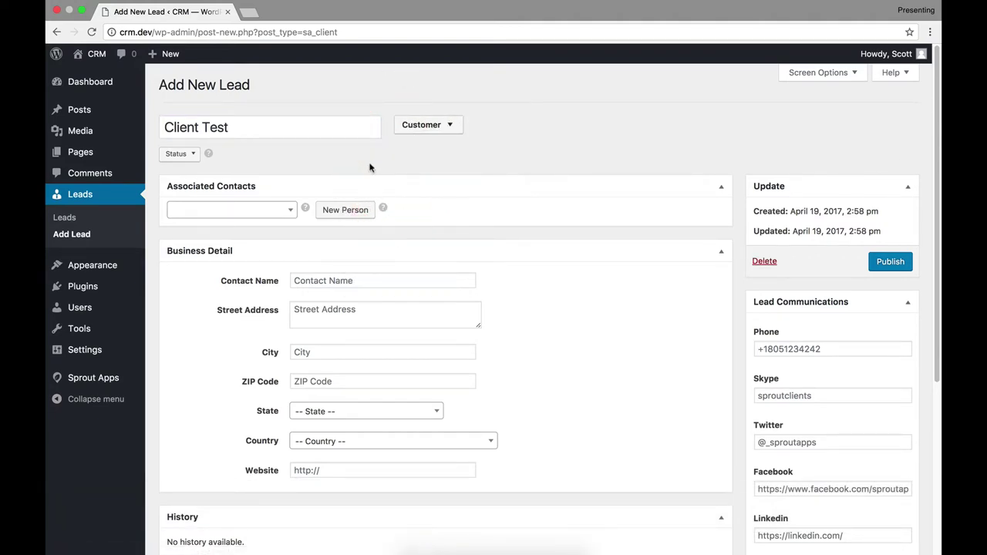
left_click(182, 155)
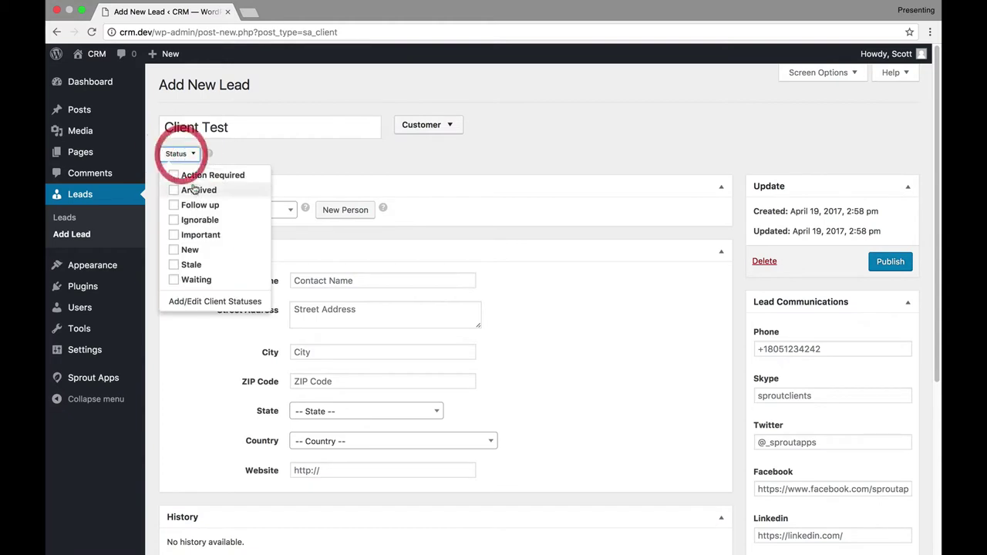
left_click(197, 234)
left_click(557, 157)
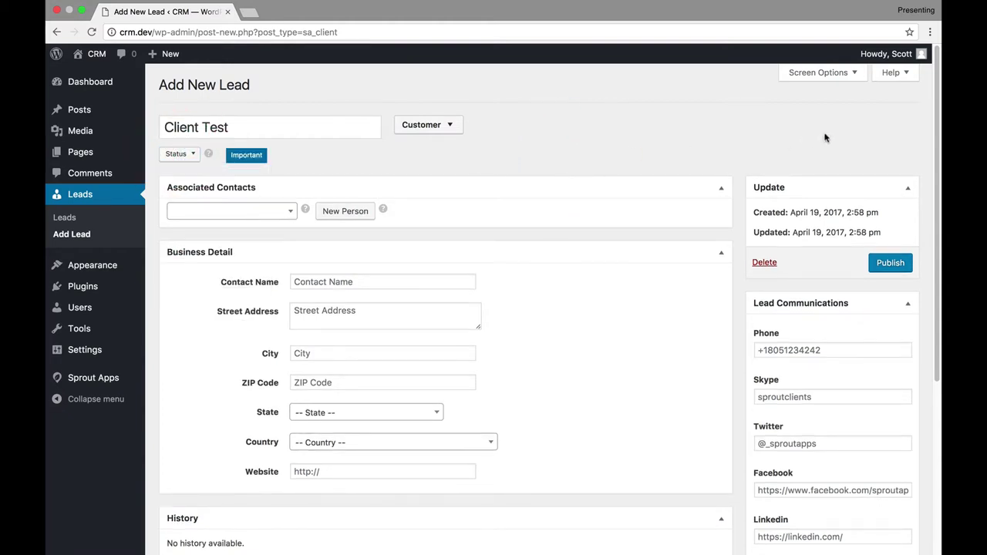
scroll(936, 135, "down", 1)
scroll(926, 162, "down", 5)
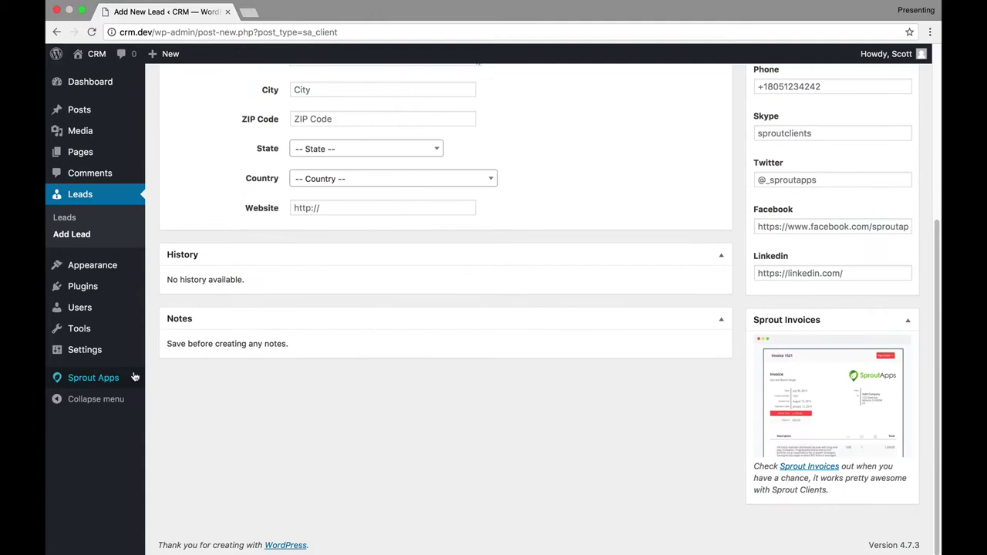
- Open the Sprout Clients general settings and follow the link to the pro version's product page
mouse_move(118, 378)
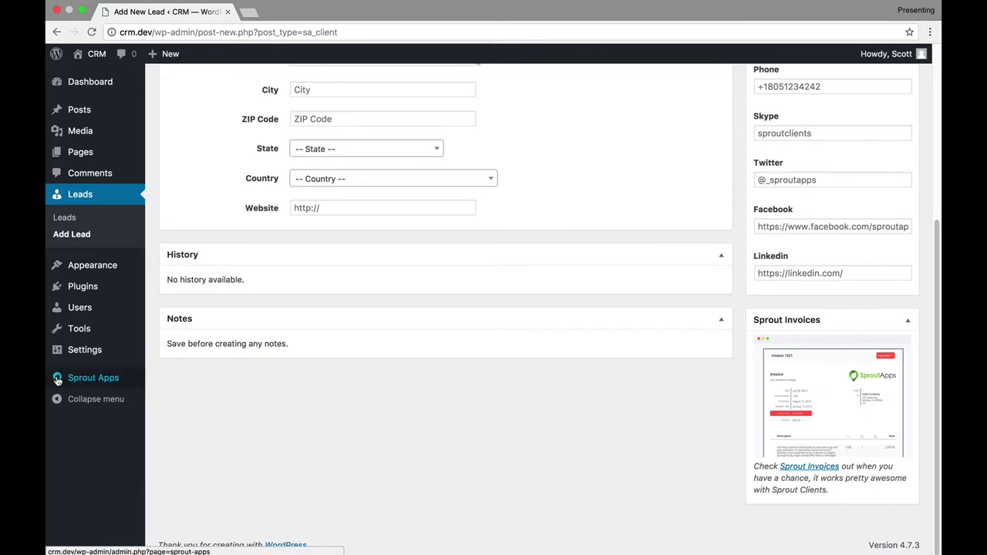
mouse_move(56, 380)
left_click(168, 401)
left_click(580, 183)
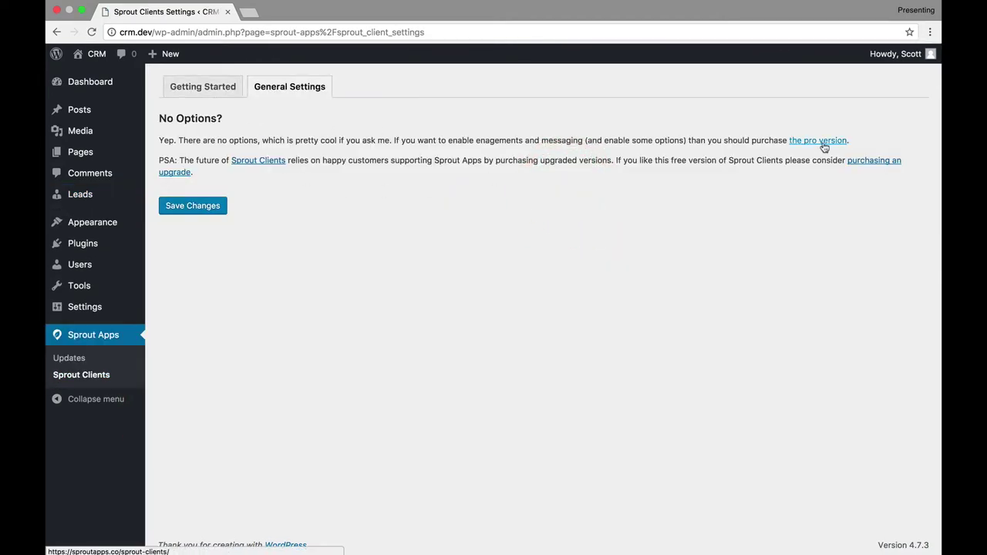
left_click(821, 142)
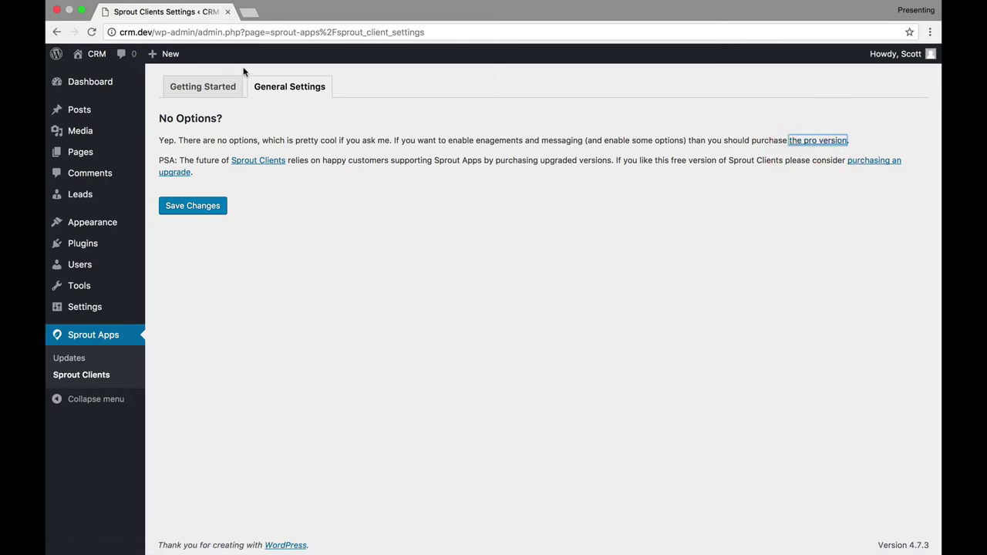
left_click(802, 140)
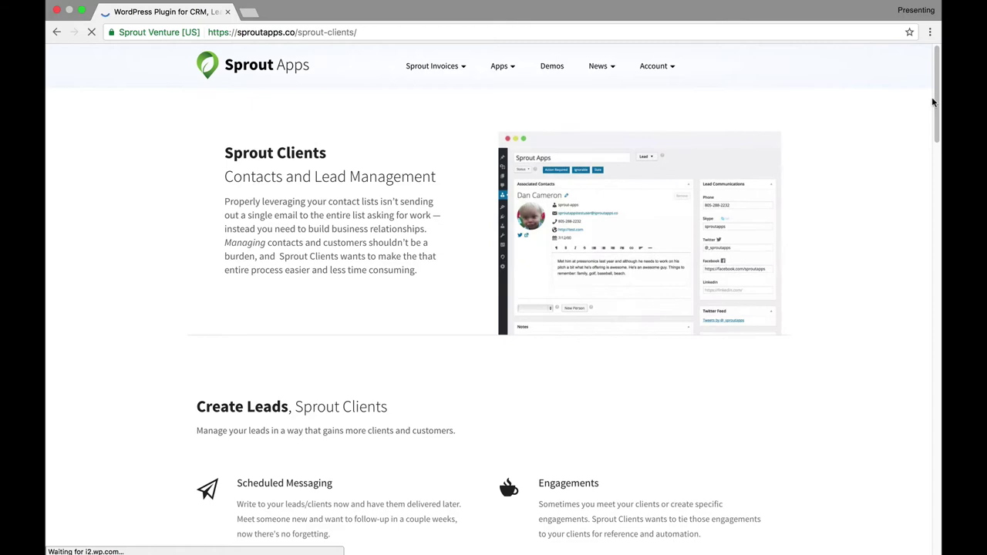
- Examine the features and license pricing on the Sprout Clients product page and return to the plugin's WordPress settings
scroll(933, 103, "down", 5)
scroll(489, 309, "down", 6)
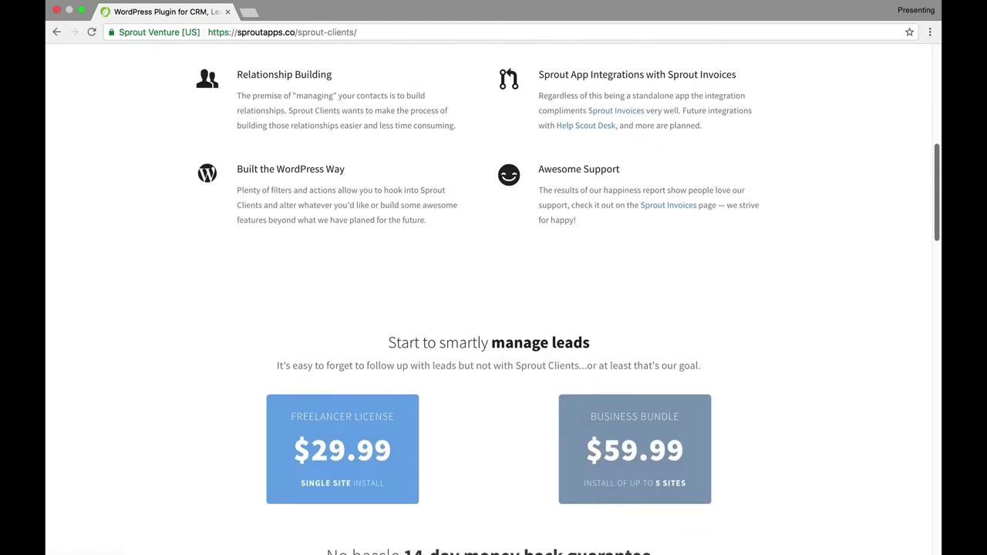
scroll(489, 308, "down", 5)
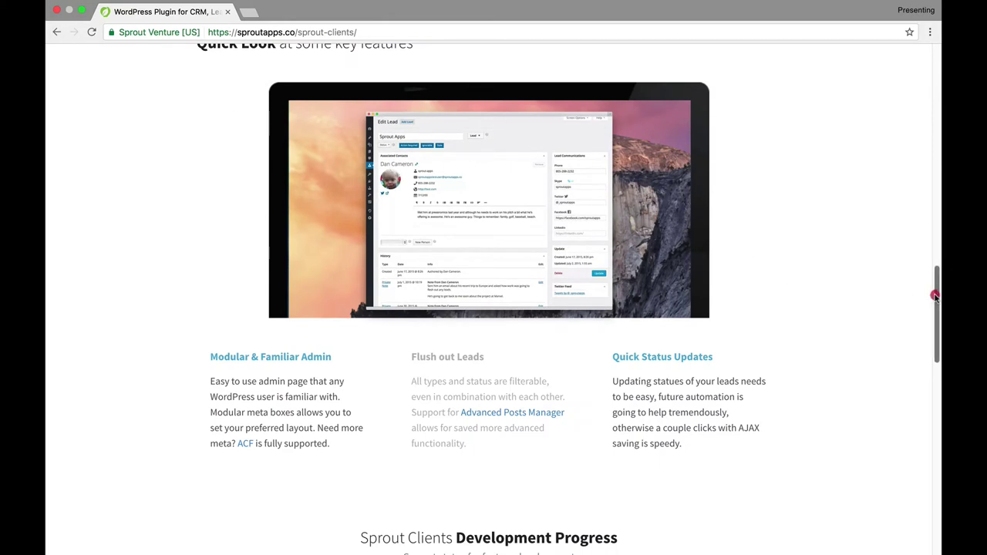
left_click_drag(934, 295, 943, 344)
left_click(59, 33)
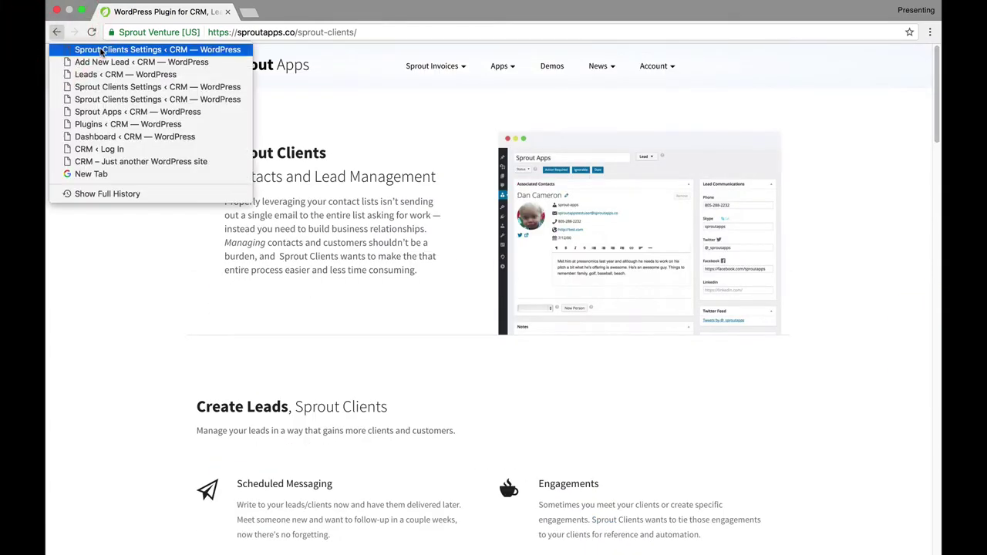
left_click(102, 50)
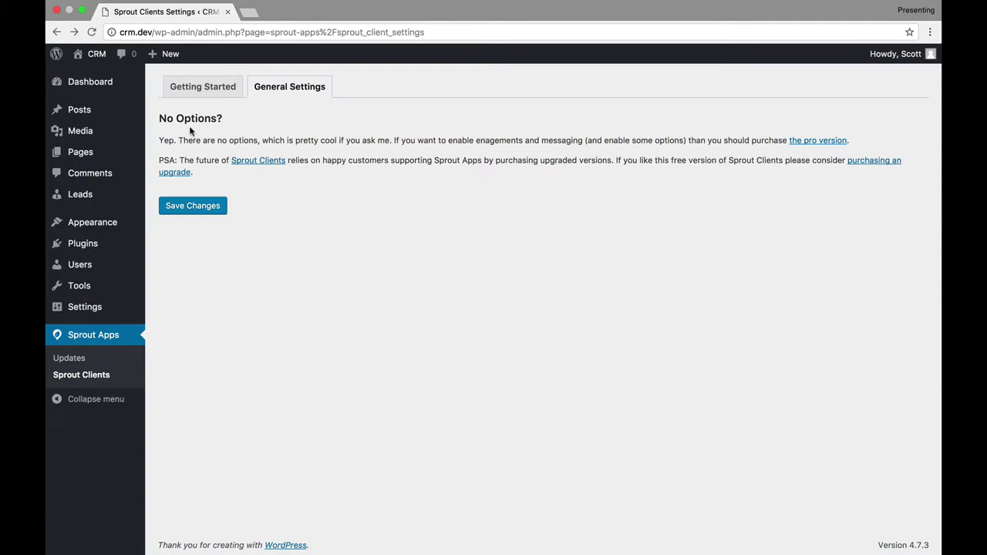
- Deactivate the Sprout Clients plugin without giving a reason in the feedback form
mouse_move(110, 241)
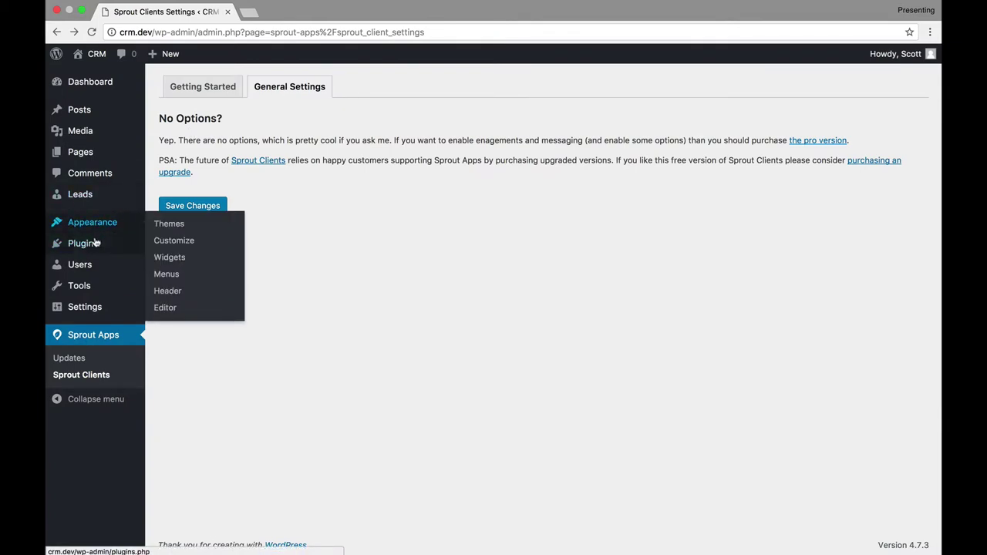
left_click(94, 243)
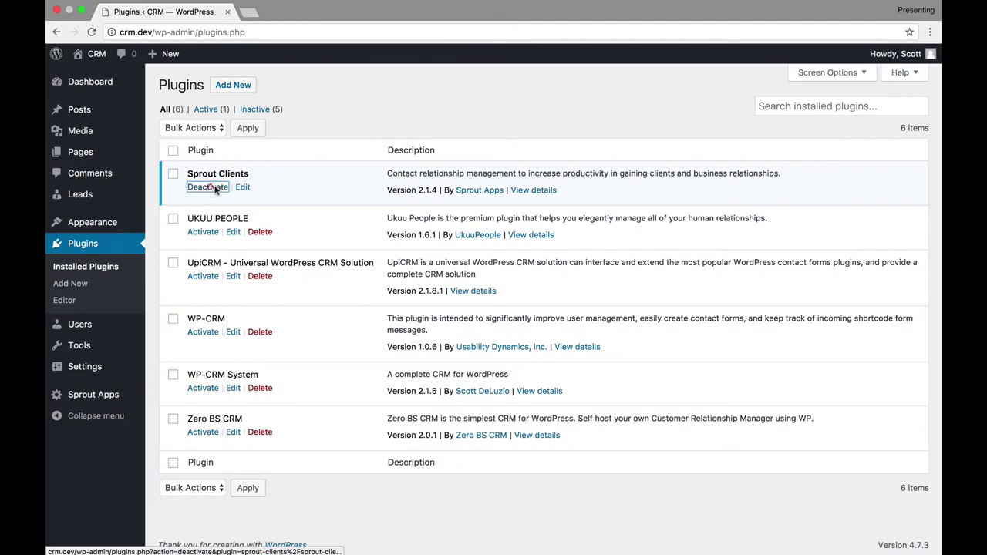
left_click(208, 187)
left_click(596, 304)
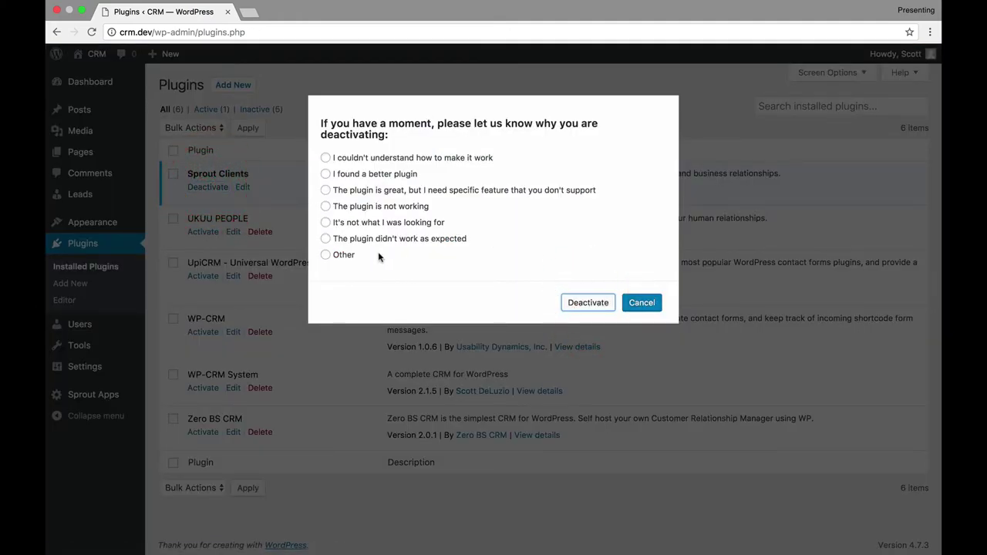
left_click(570, 300)
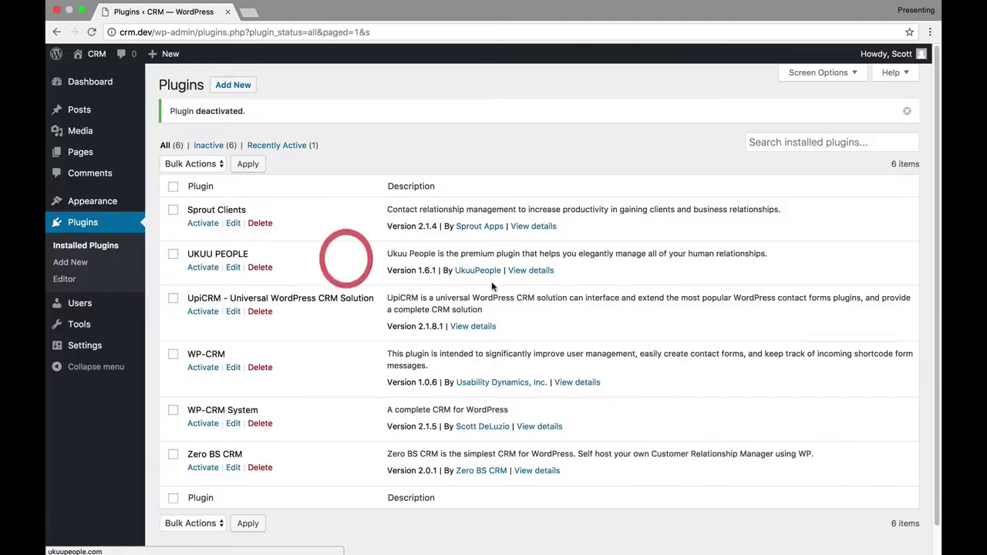
- Activate the UKUU PEOPLE plugin and open its list of contacts
left_click(200, 266)
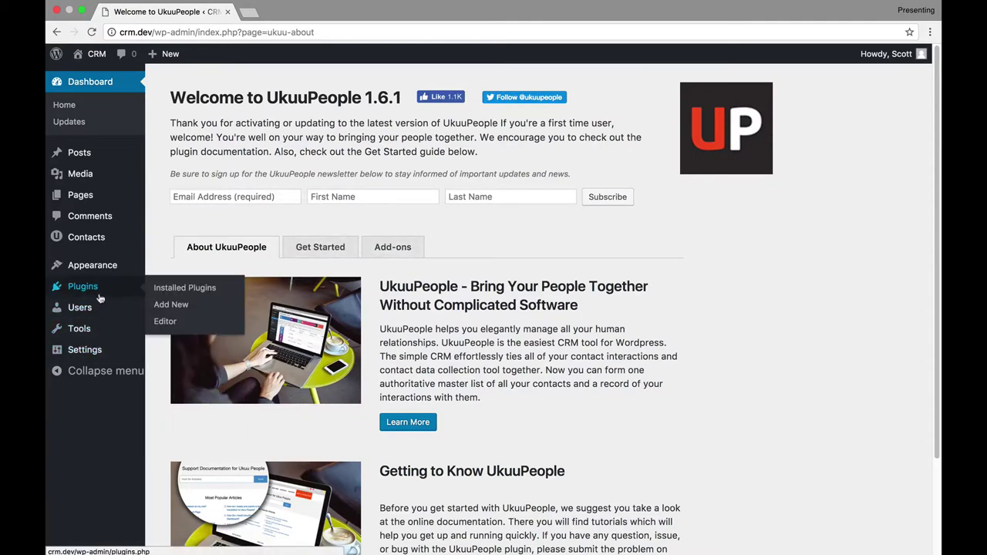
left_click(77, 238)
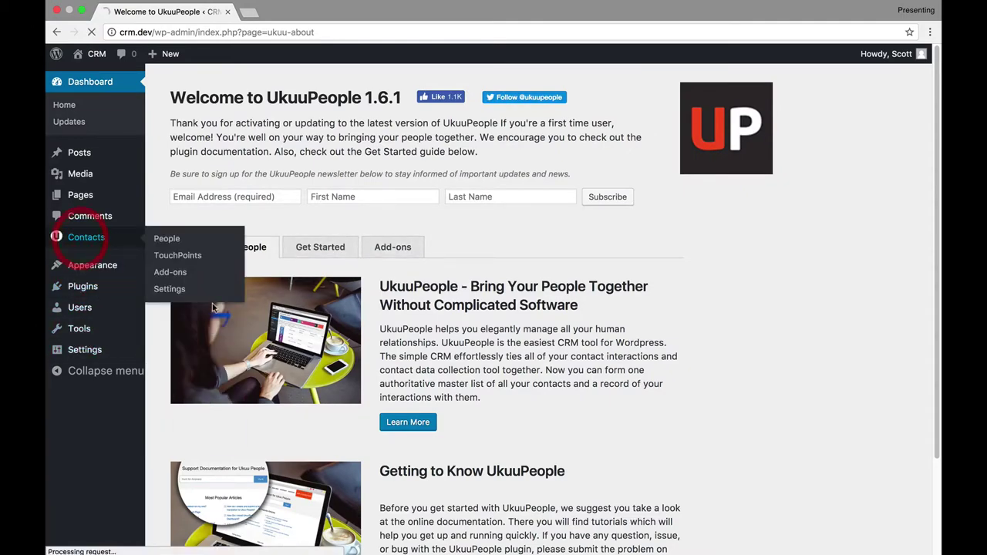
mouse_move(283, 243)
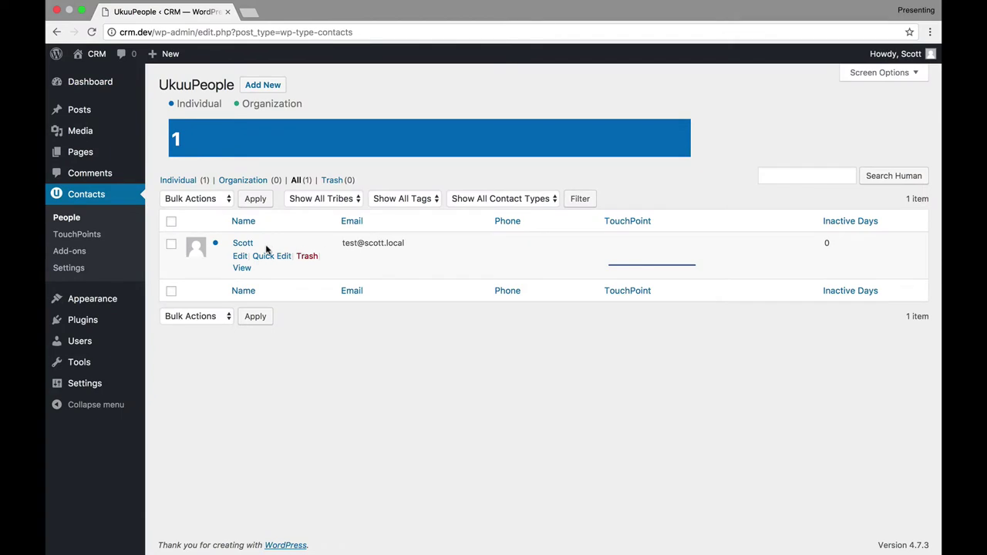
- Open the TouchPoints list and start a new TouchPoint for the existing contact
left_click(77, 234)
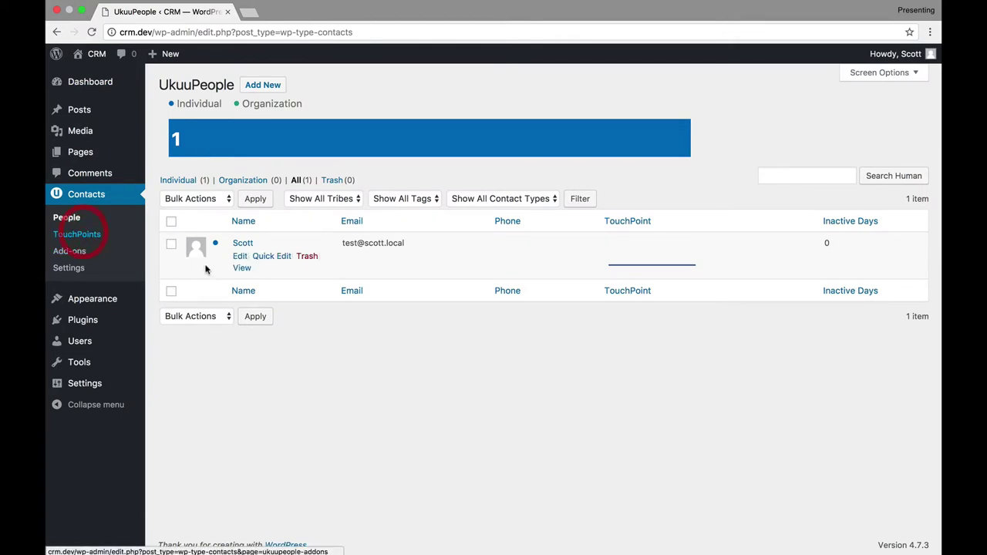
left_click(77, 234)
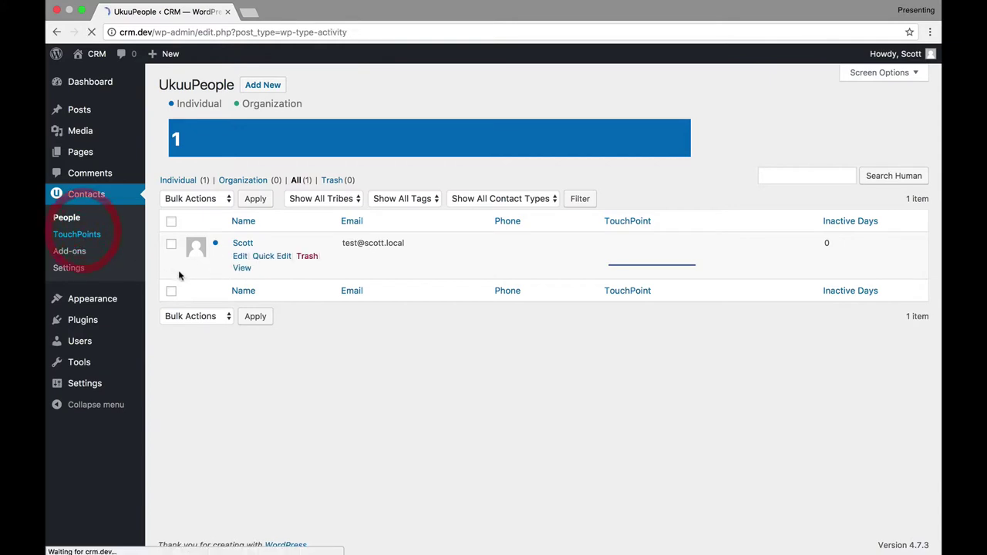
left_click(267, 85)
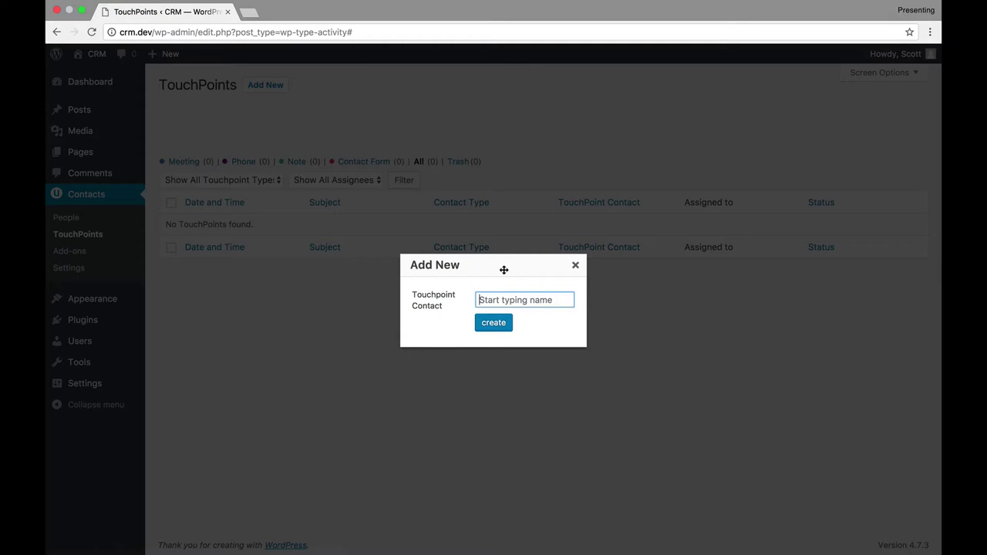
type("Scott")
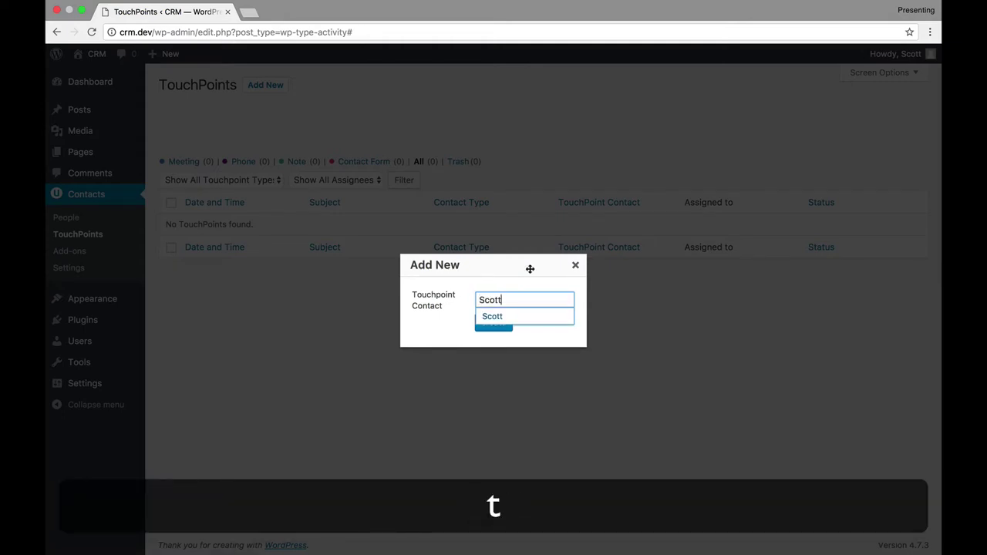
left_click(510, 317)
left_click(492, 326)
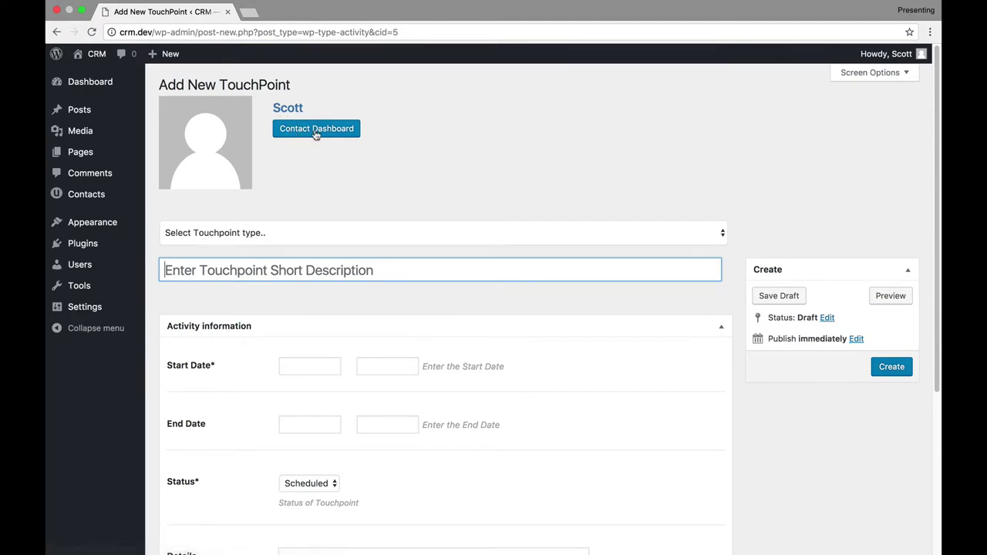
- Set the TouchPoint's start date to 04/20/2017 and keep its status as Scheduled
left_click_drag(936, 155, 942, 194)
left_click(295, 202)
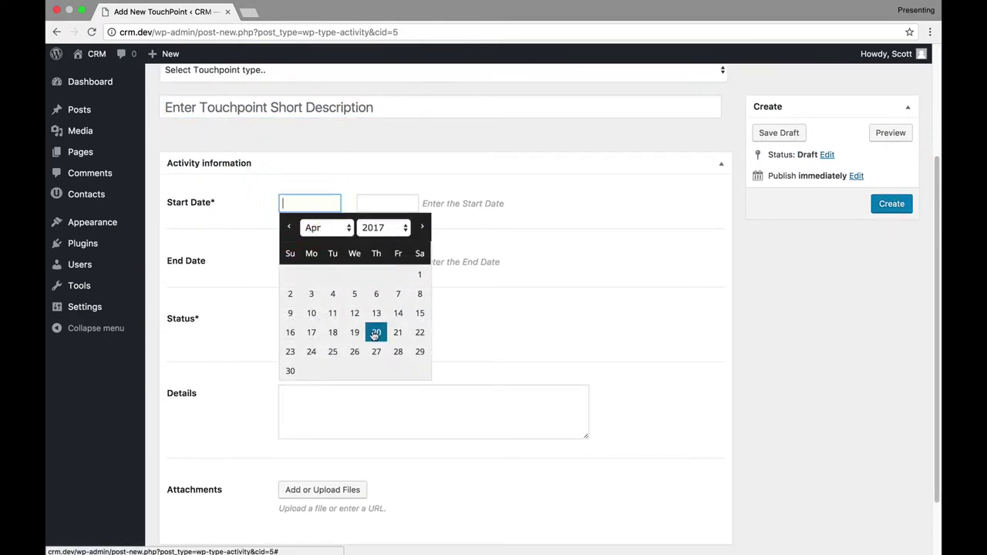
left_click(375, 331)
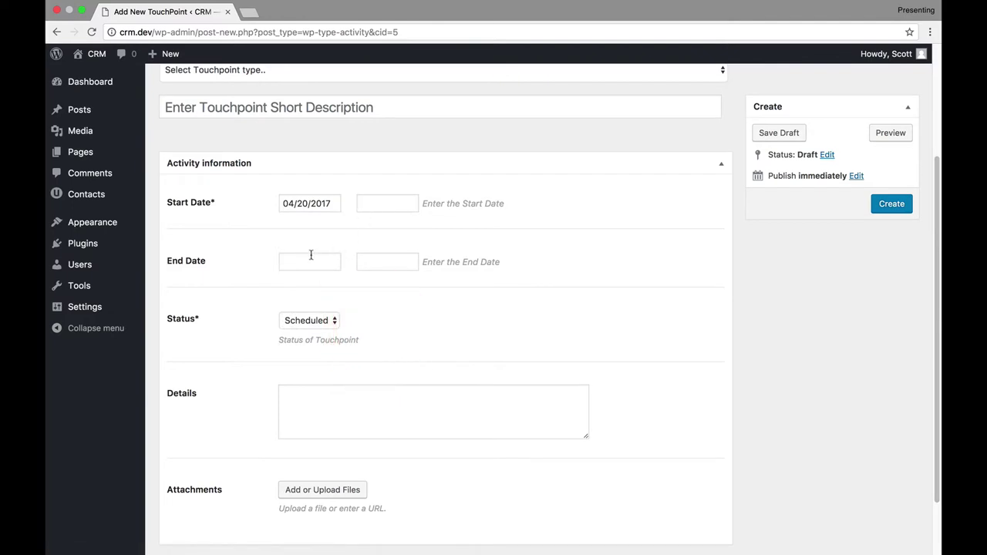
left_click(307, 321)
left_click(310, 319)
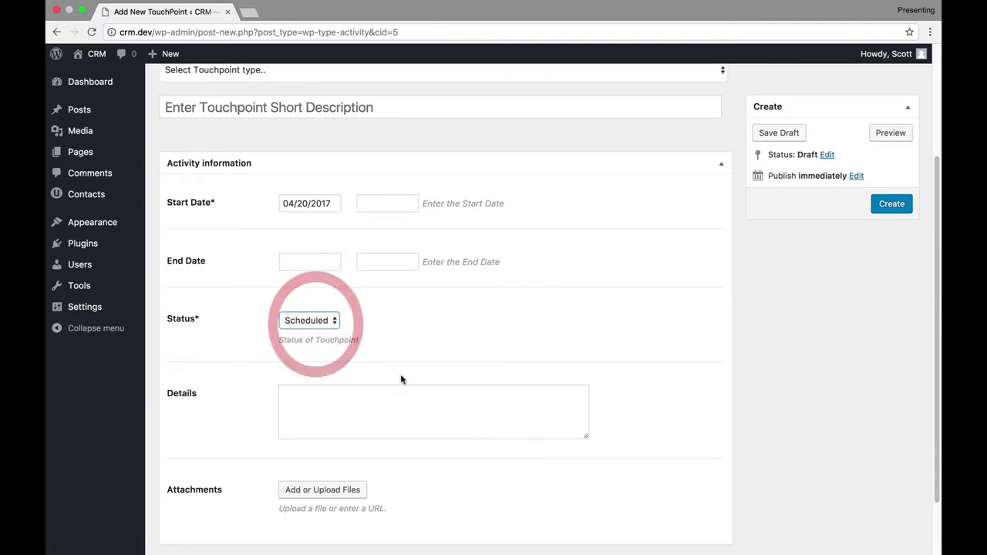
- Leave the TouchPoint's details blank and assign it to the only available user in the Assigned To section
left_click(408, 397)
scroll(929, 260, "down", 2)
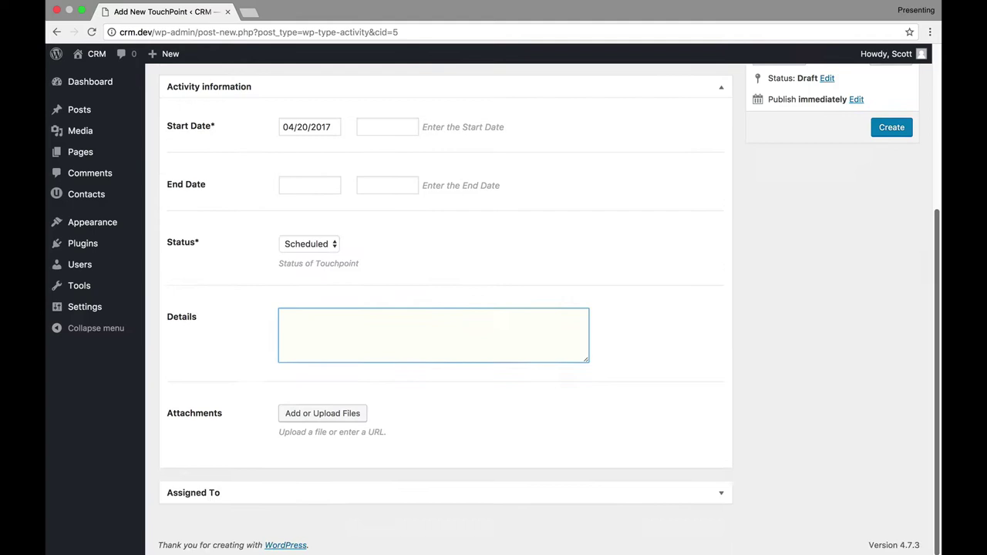
scroll(899, 193, "up", 4)
scroll(895, 335, "down", 4)
left_click(721, 493)
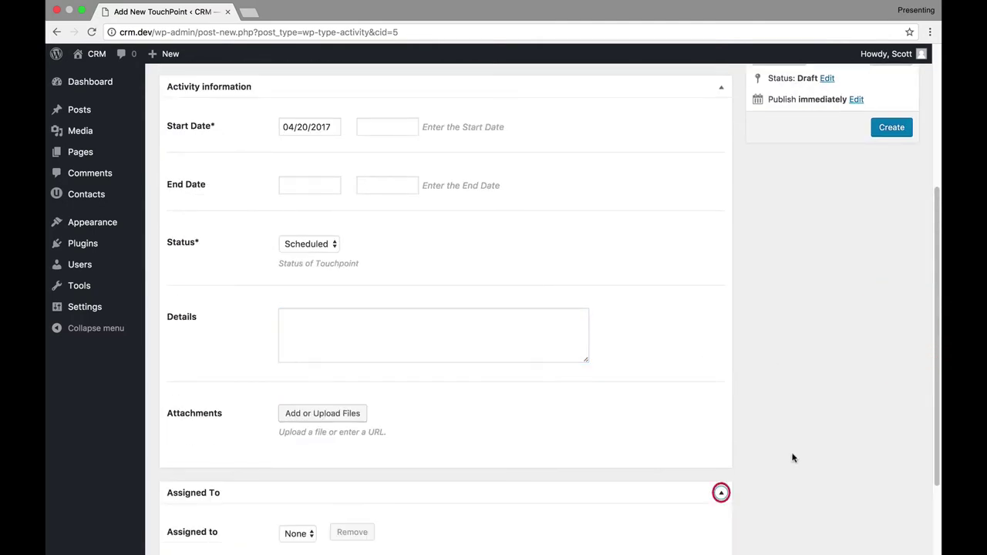
scroll(927, 356, "down", 2)
left_click(306, 419)
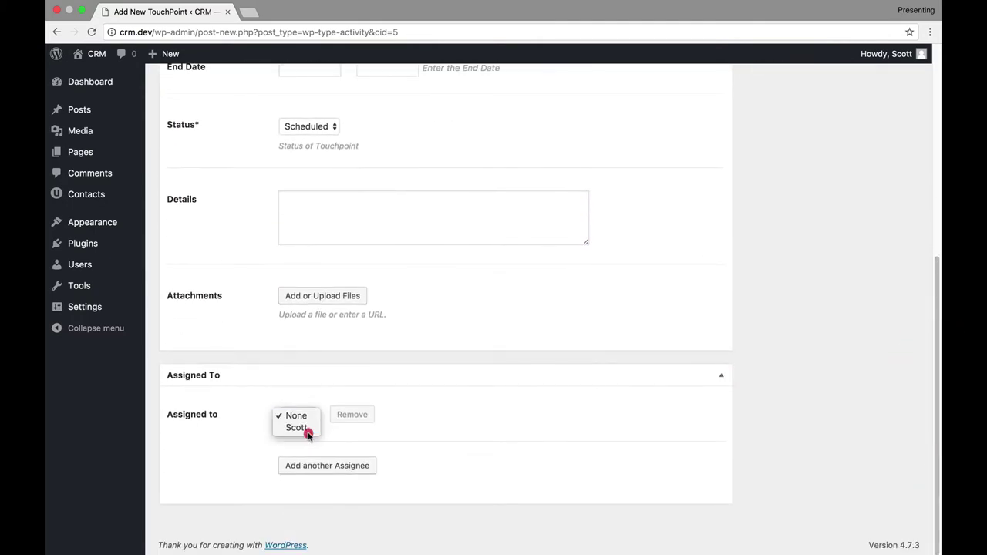
left_click(307, 429)
- Set the TouchPoint type to Meeting and its start time to the current time, 11:00 AM
scroll(905, 370, "up", 5)
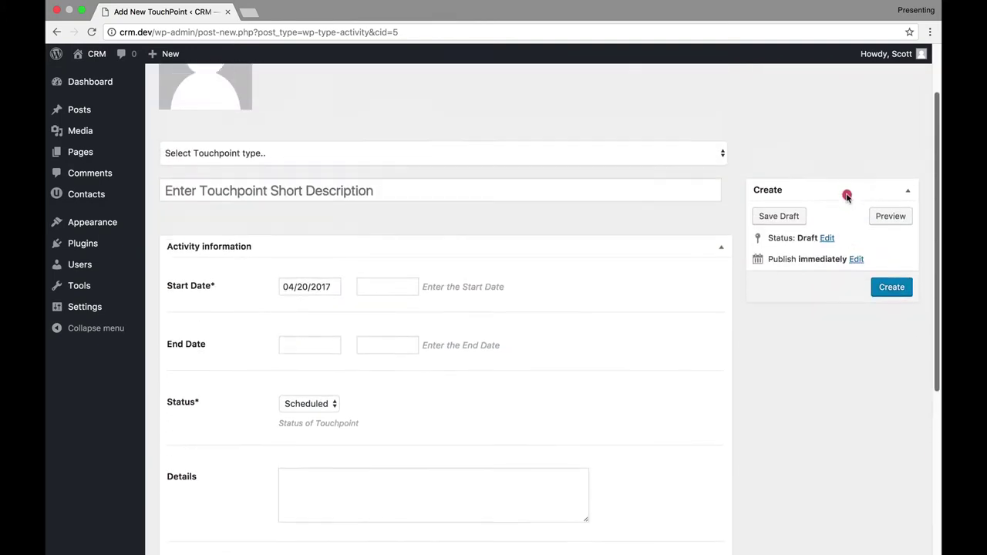
left_click(846, 193)
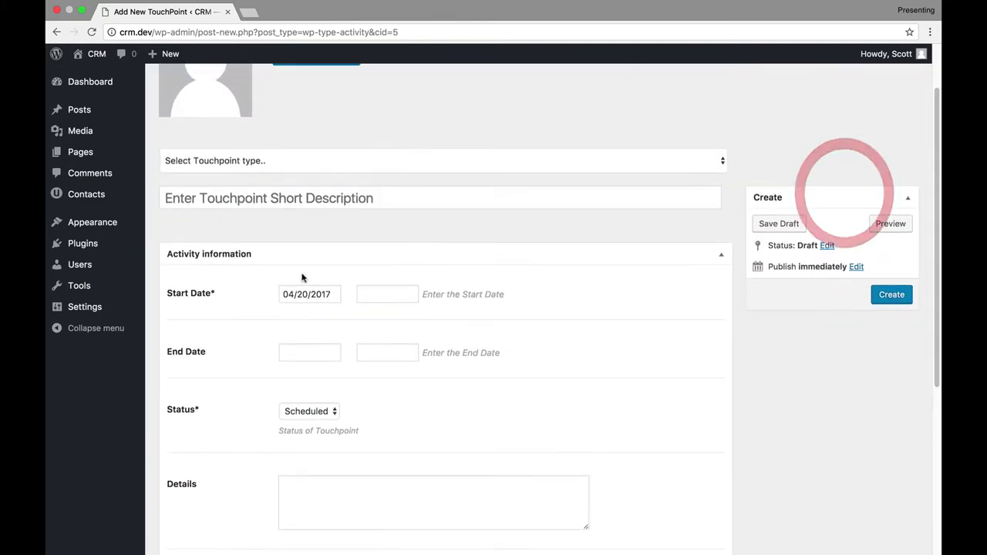
left_click(251, 164)
left_click(269, 183)
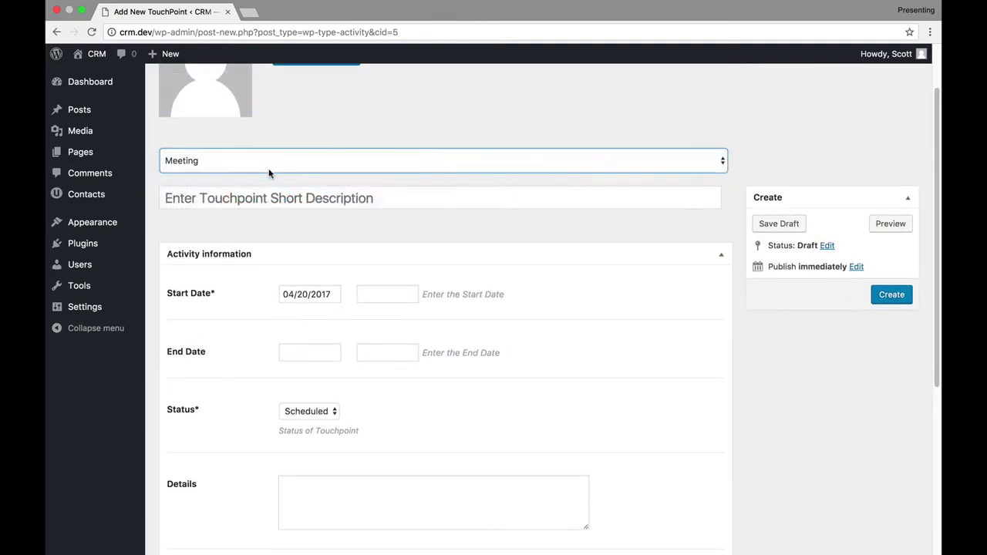
left_click(379, 295)
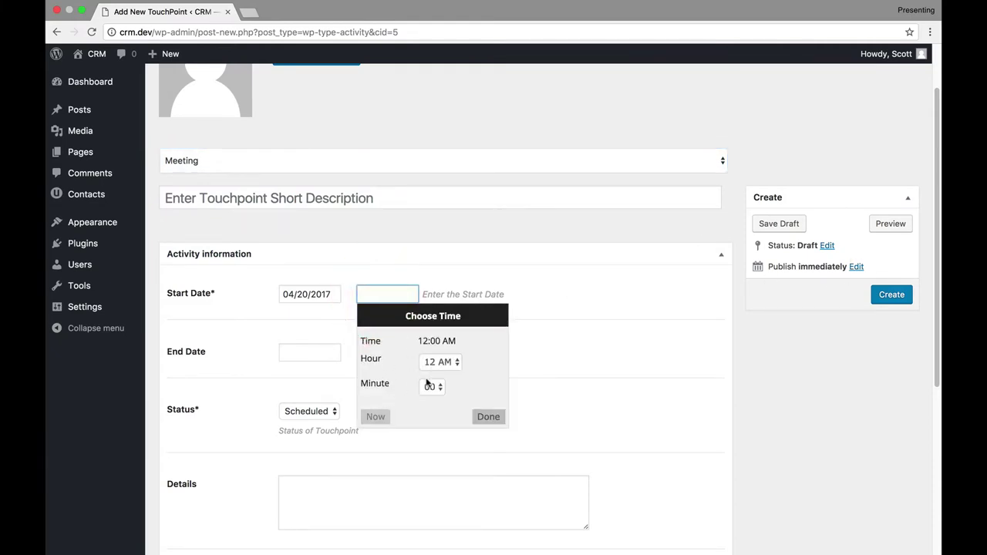
left_click(375, 418)
- Glance at the UkuuPeople add-ons, then open the form for a new Human contact and examine its fields
mouse_move(85, 194)
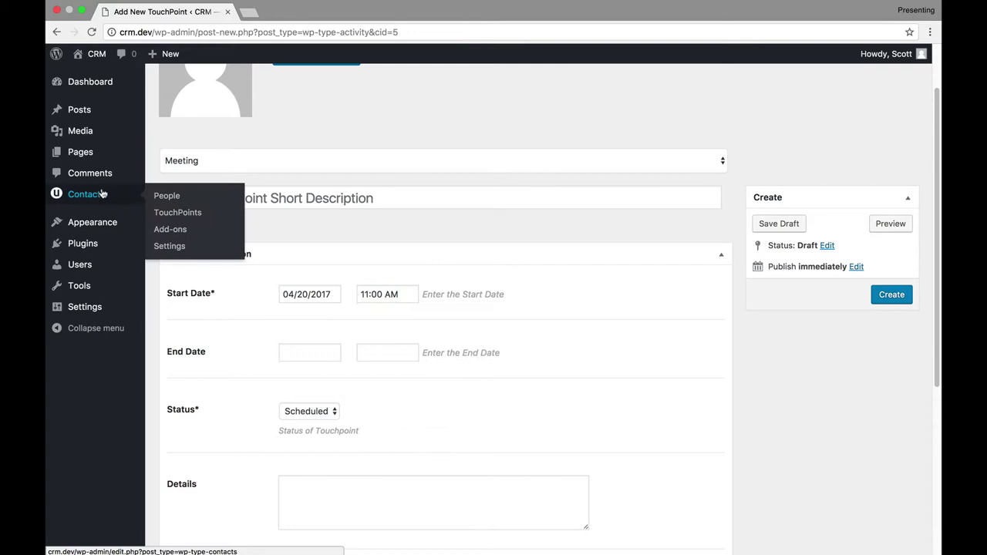
left_click(171, 229)
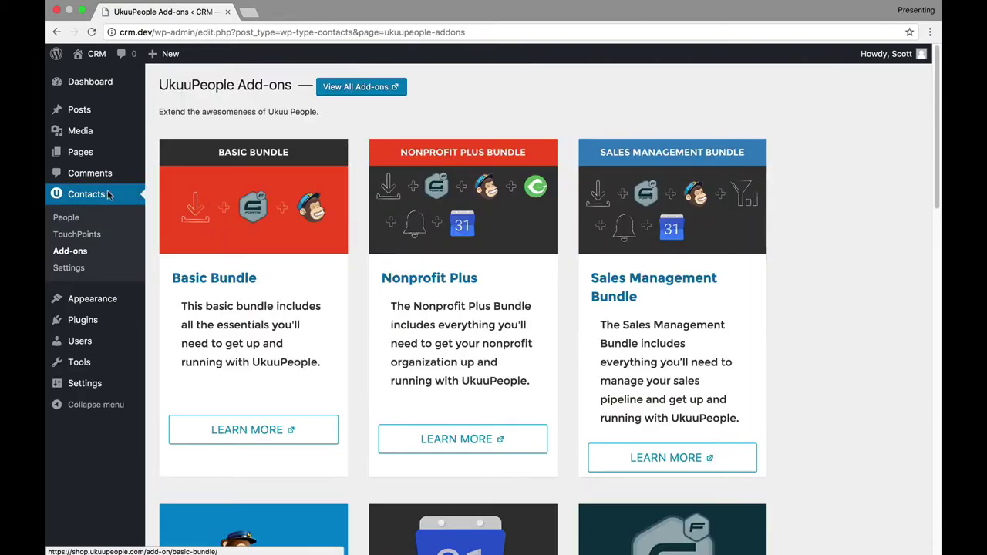
left_click(66, 218)
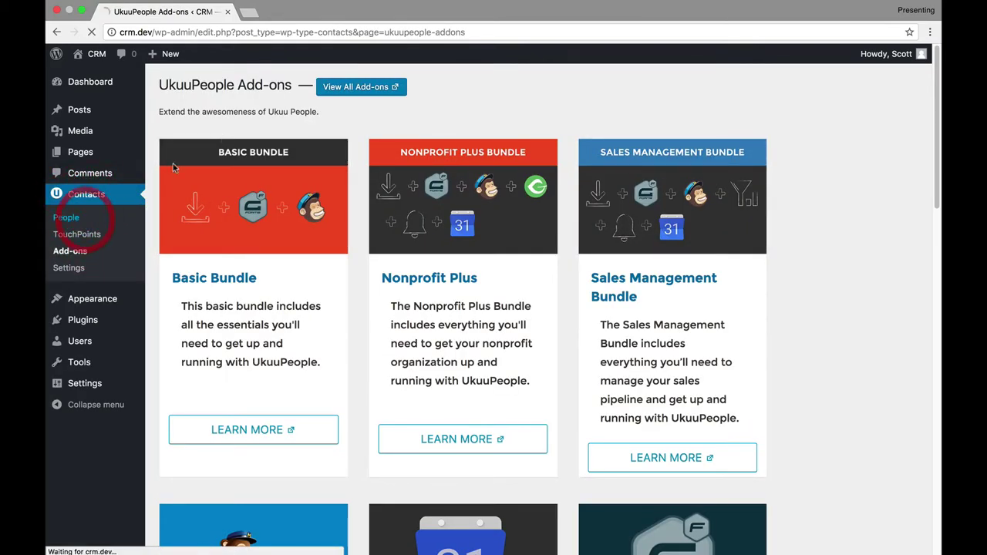
left_click(270, 86)
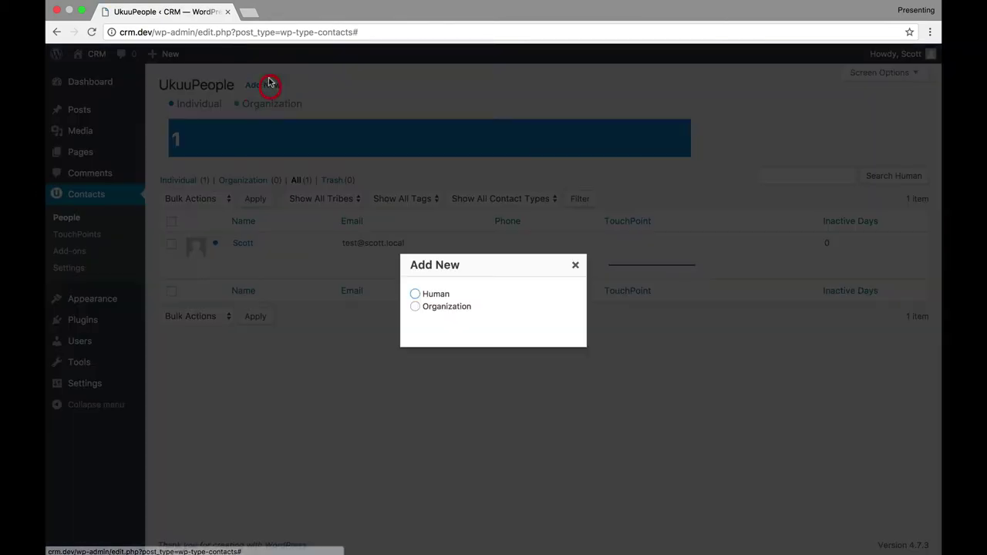
left_click(417, 296)
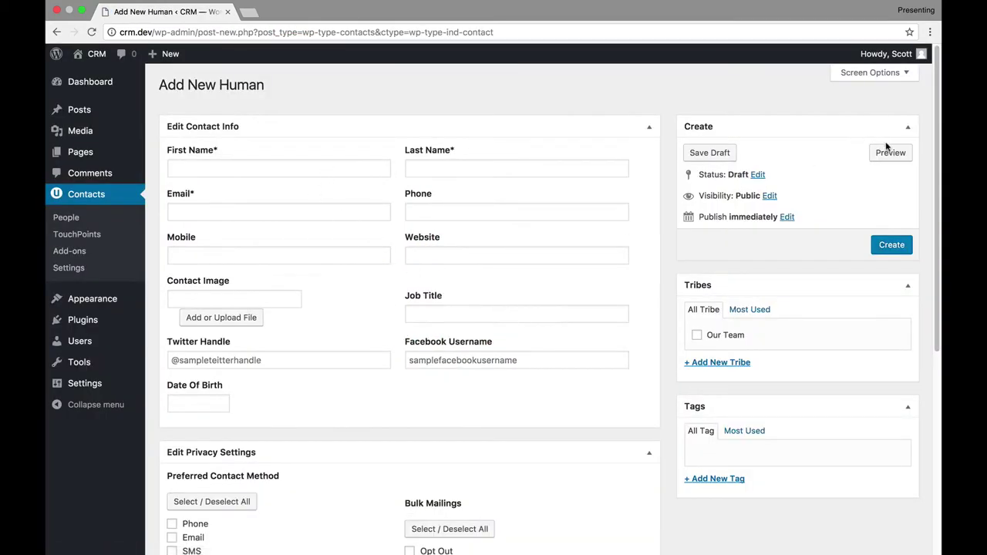
scroll(918, 101, "down", 5)
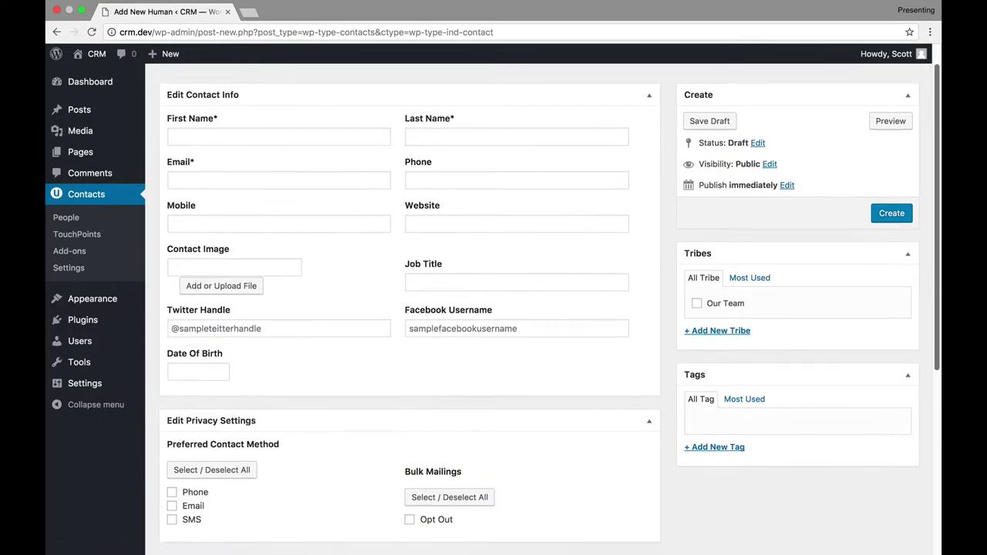
scroll(920, 97, "down", 3)
scroll(920, 97, "up", 10)
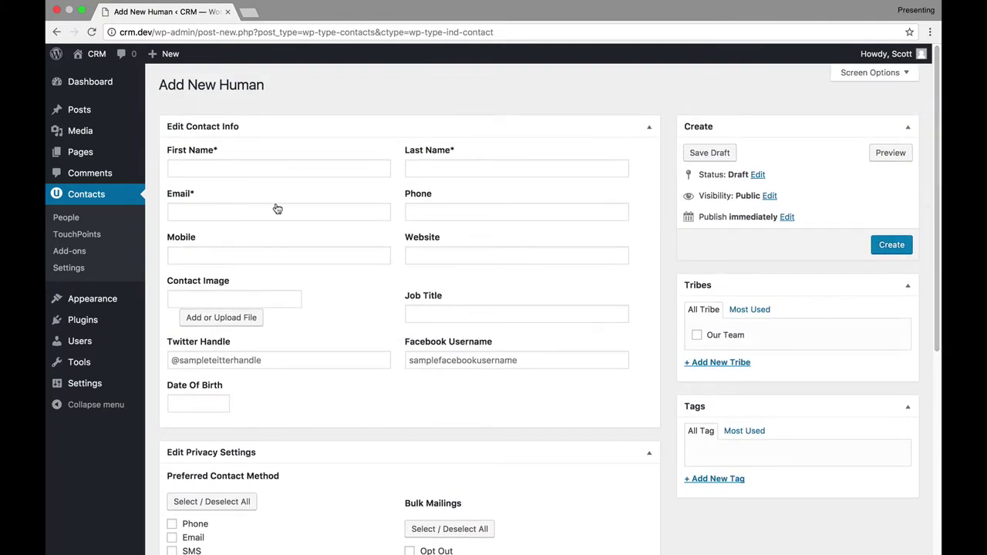
- Return to the People list, then open the UkuuPeople add-ons page and examine the bundles and individual add-ons offered
mouse_move(93, 344)
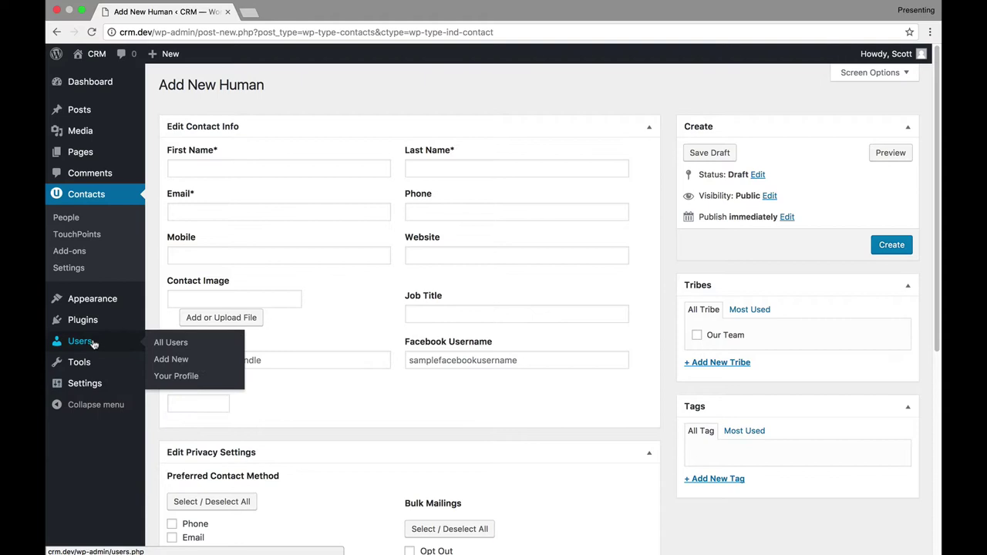
left_click(78, 218)
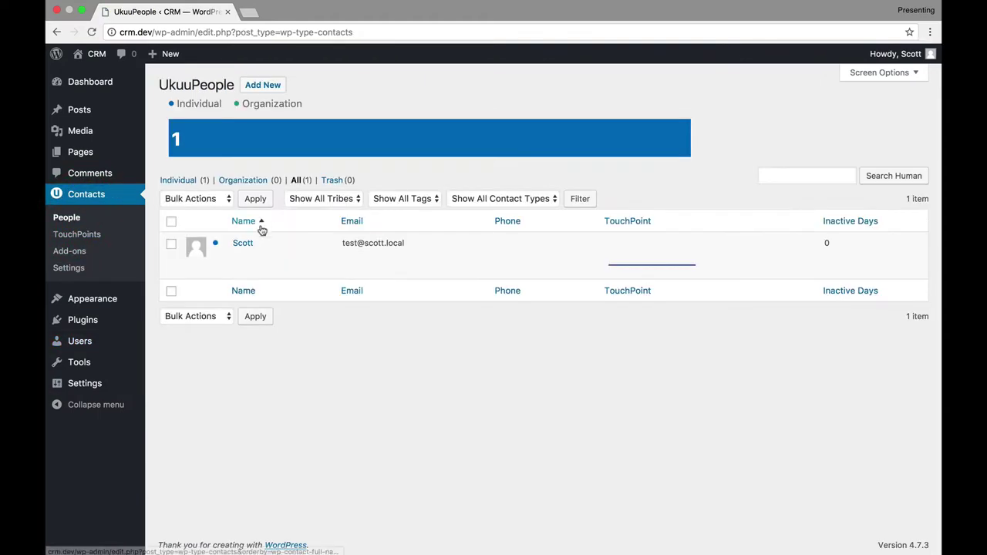
left_click(91, 255)
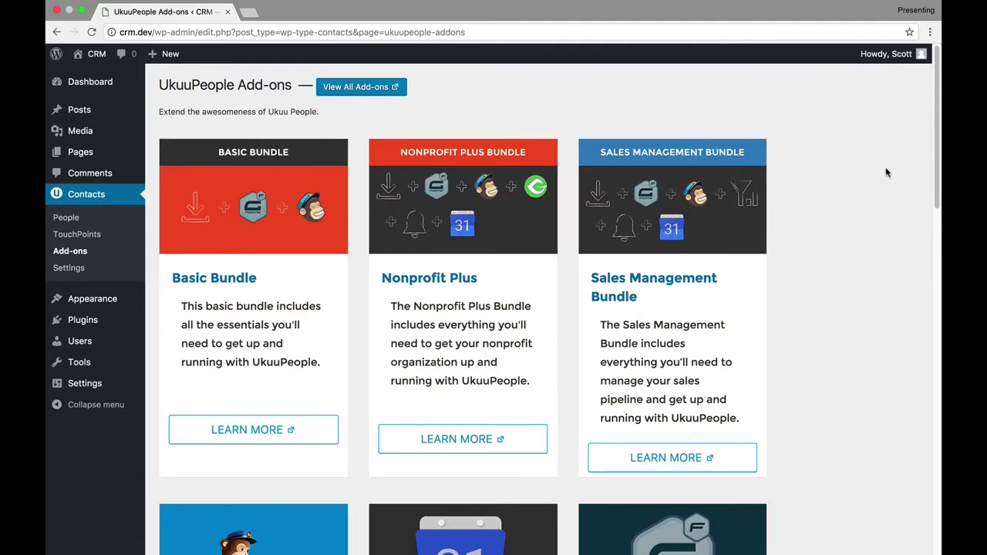
scroll(920, 154, "down", 2)
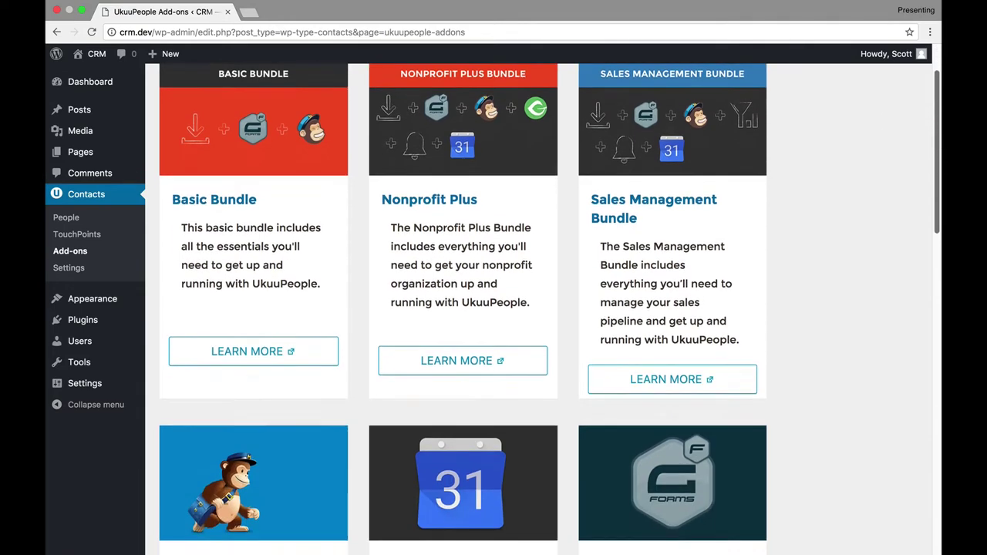
scroll(920, 168, "down", 8)
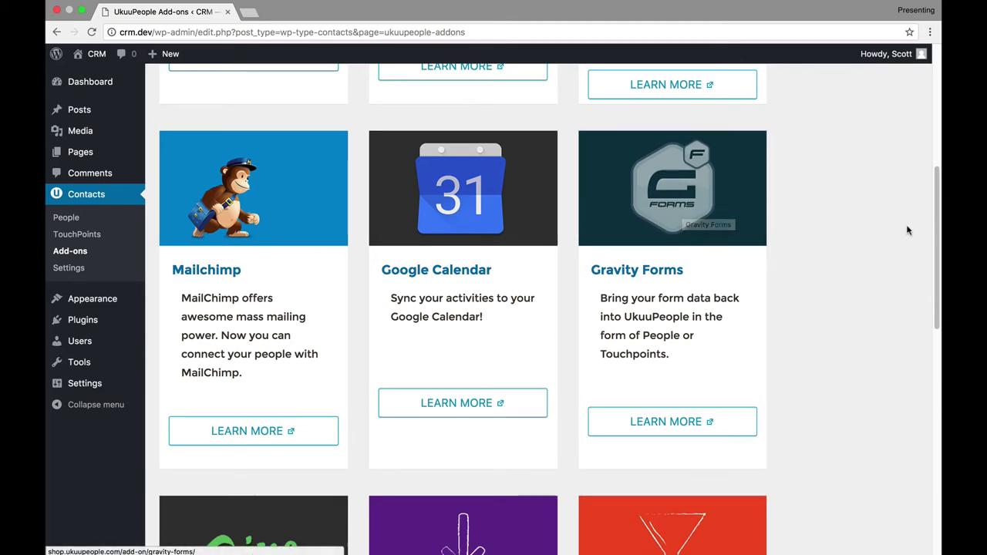
scroll(934, 214, "down", 5)
scroll(725, 175, "down", 4)
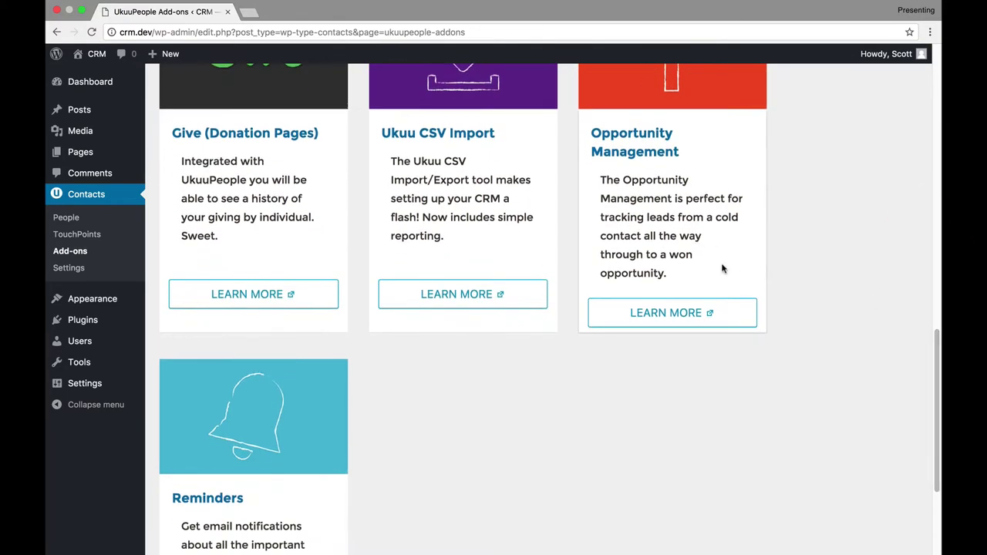
left_click_drag(939, 354, 914, 282)
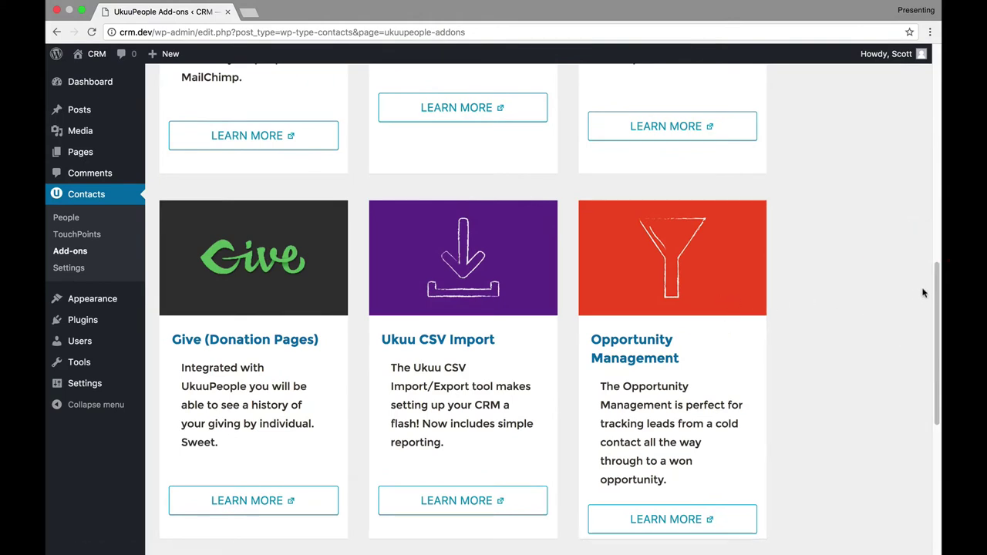
left_click(898, 287)
- Open the Basic Bundle product page, check its price and highlights, and close the page
left_click_drag(934, 296, 810, 42)
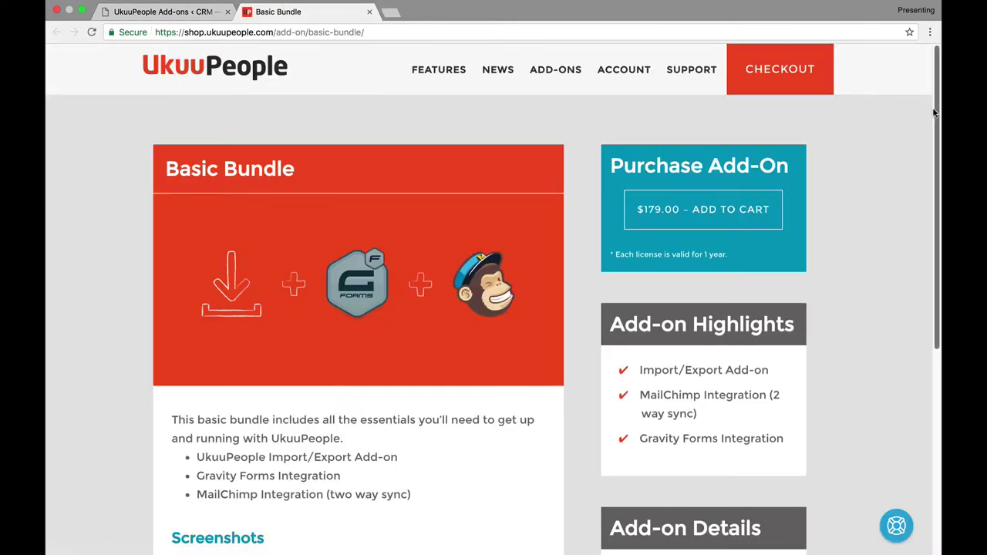
left_click_drag(933, 112, 933, 115)
mouse_move(364, 31)
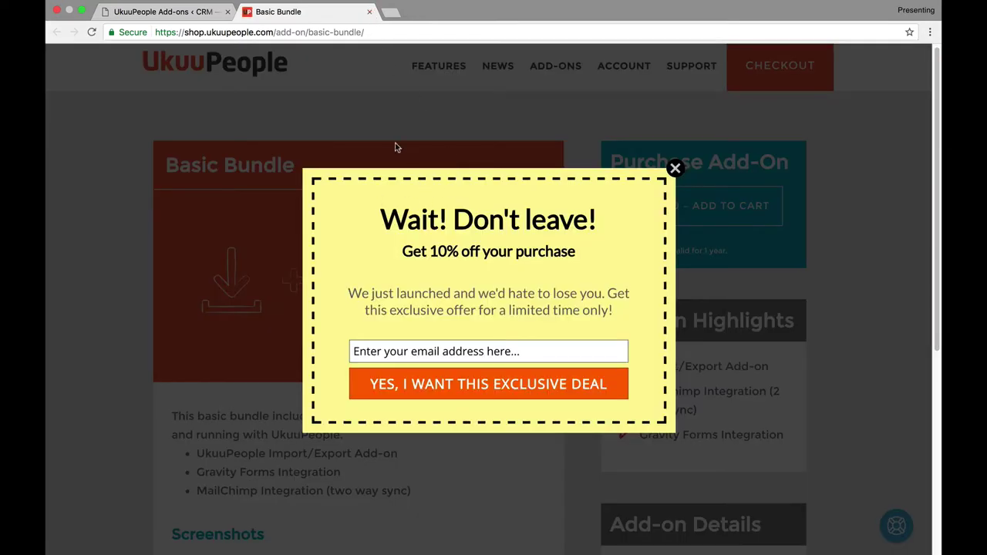
left_click(370, 11)
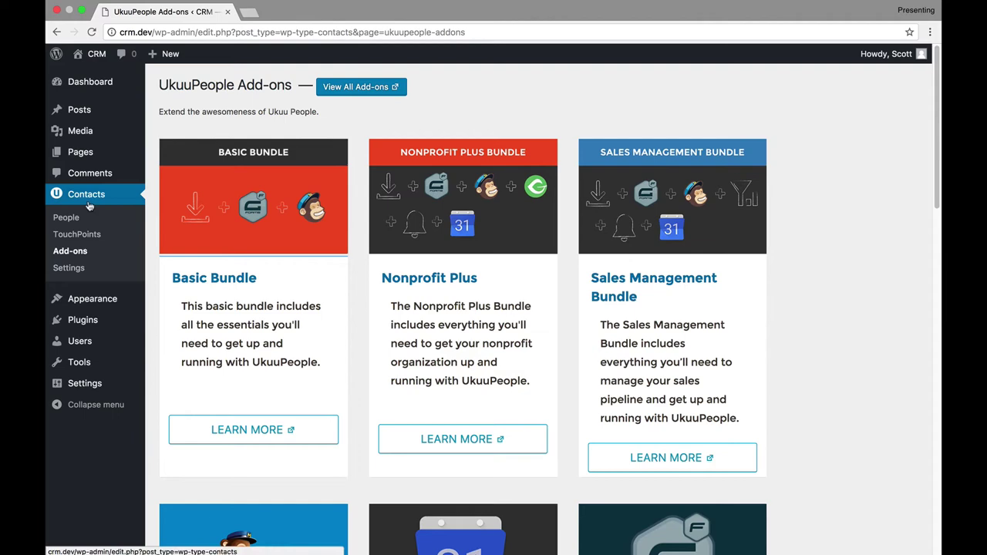
- Open the UkuuPeople settings and look at the General and Integrations sections
left_click(77, 320)
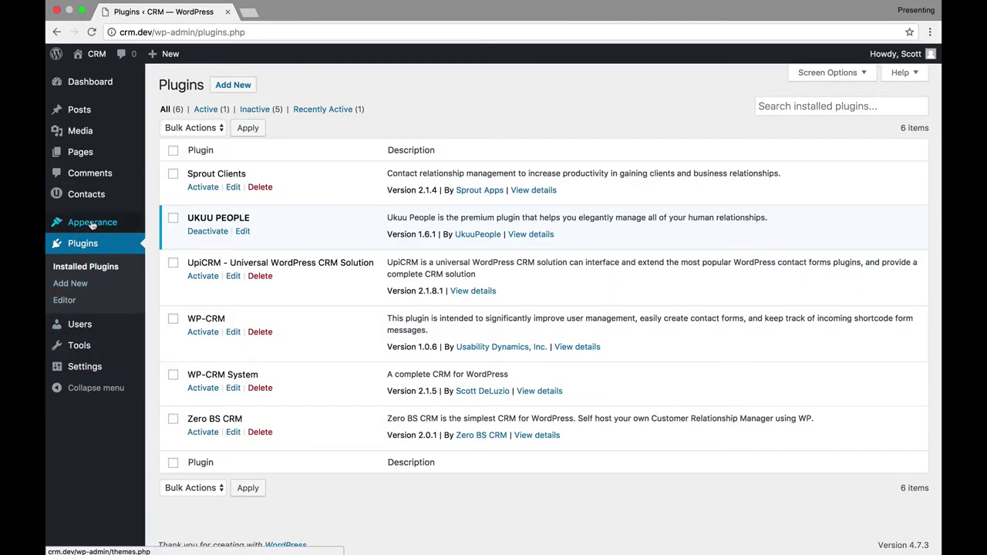
mouse_move(90, 202)
left_click(169, 246)
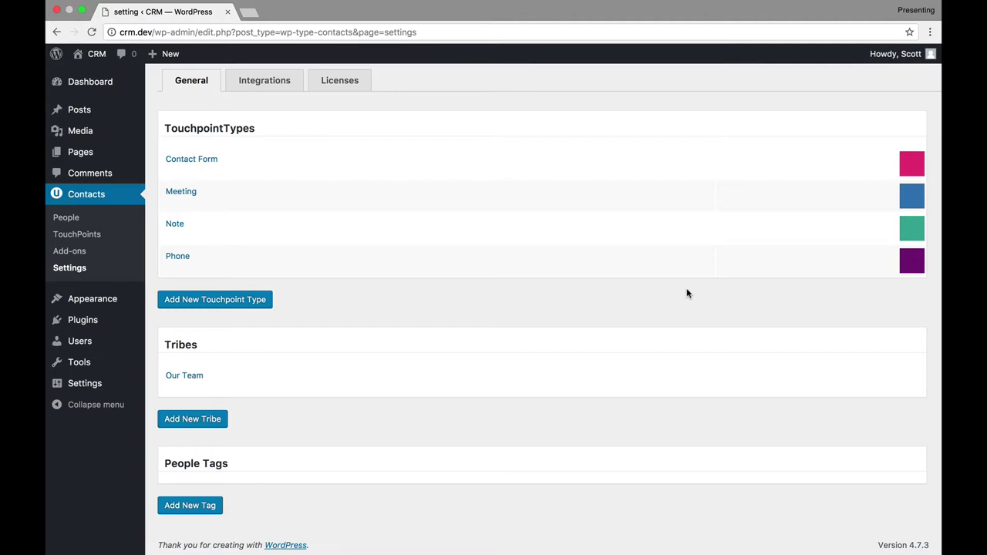
left_click(265, 80)
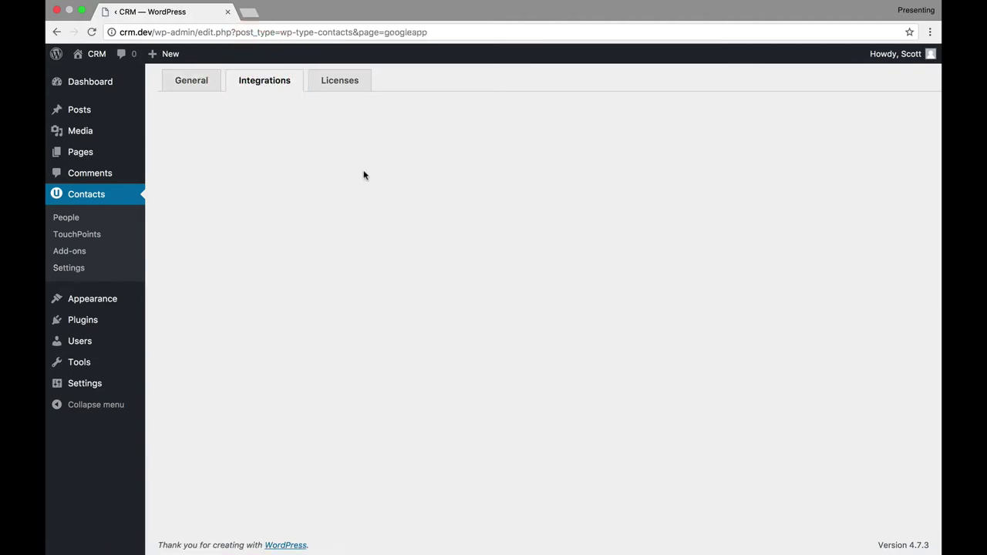
- Glance at the UkuuPeople Licenses settings, then switch the active plugin from UKUU PEOPLE to UpiCRM - Universal WordPress CRM Solution
left_click(335, 82)
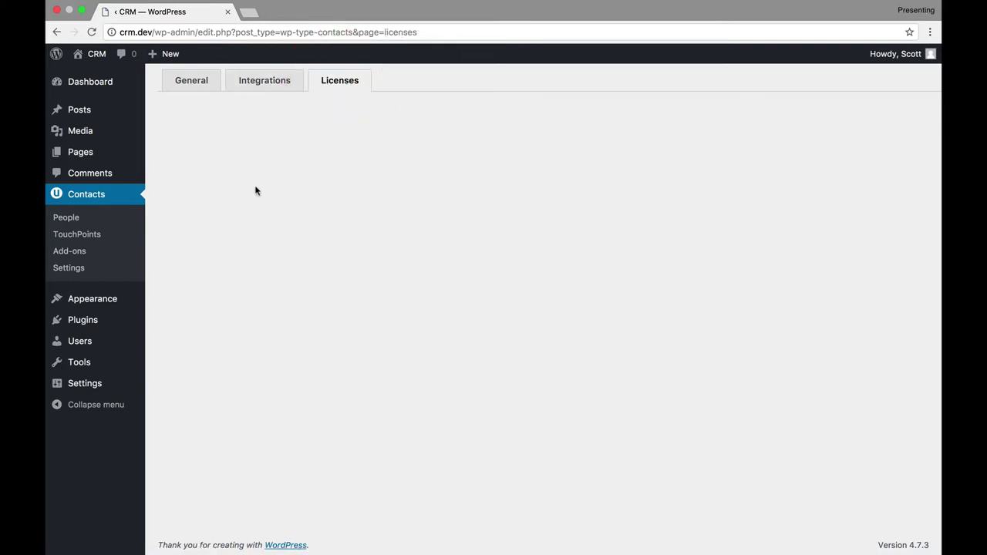
left_click(102, 319)
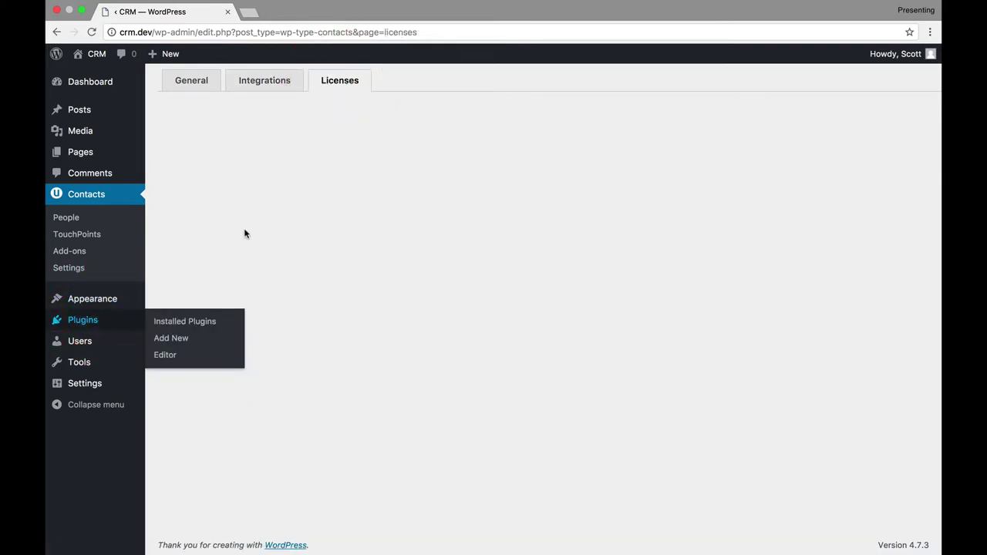
left_click(83, 319)
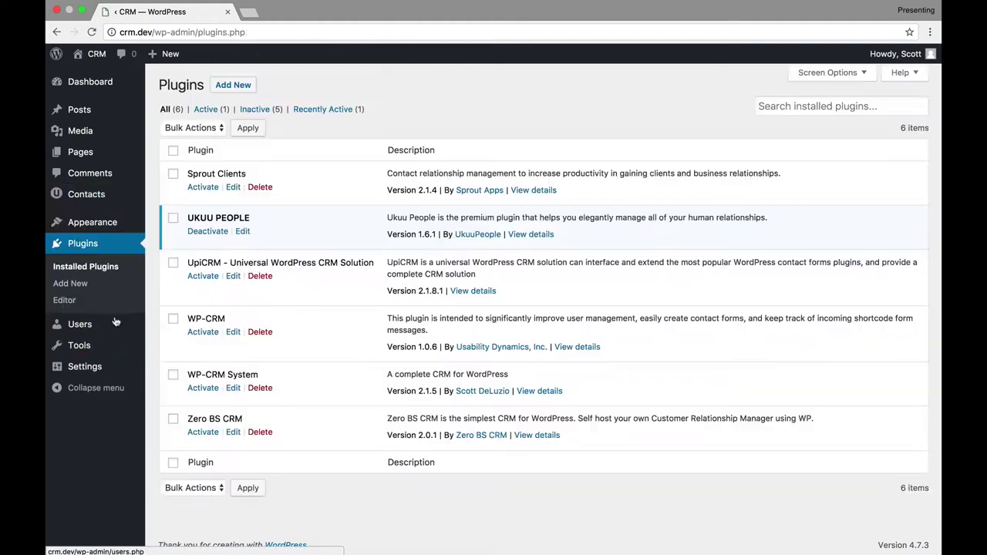
left_click(208, 231)
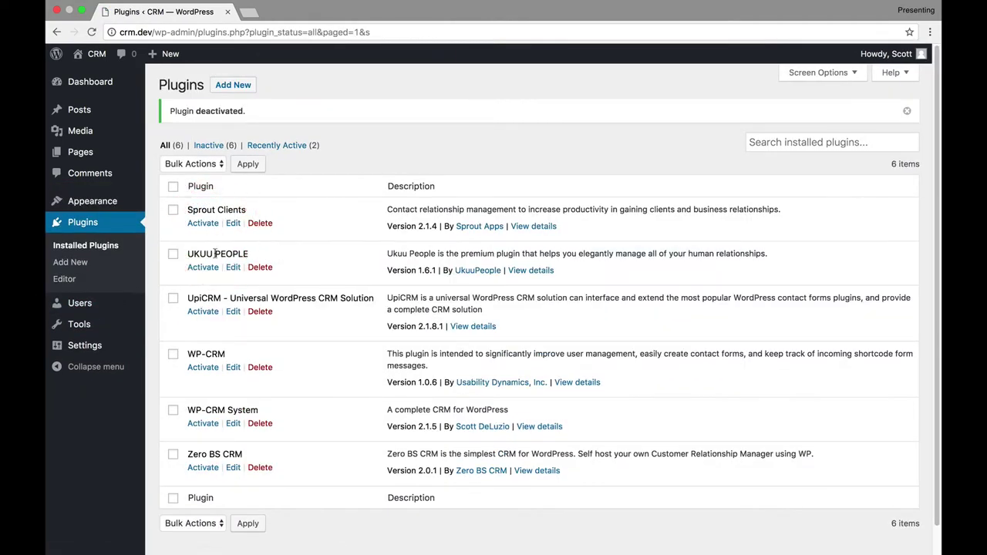
left_click(203, 314)
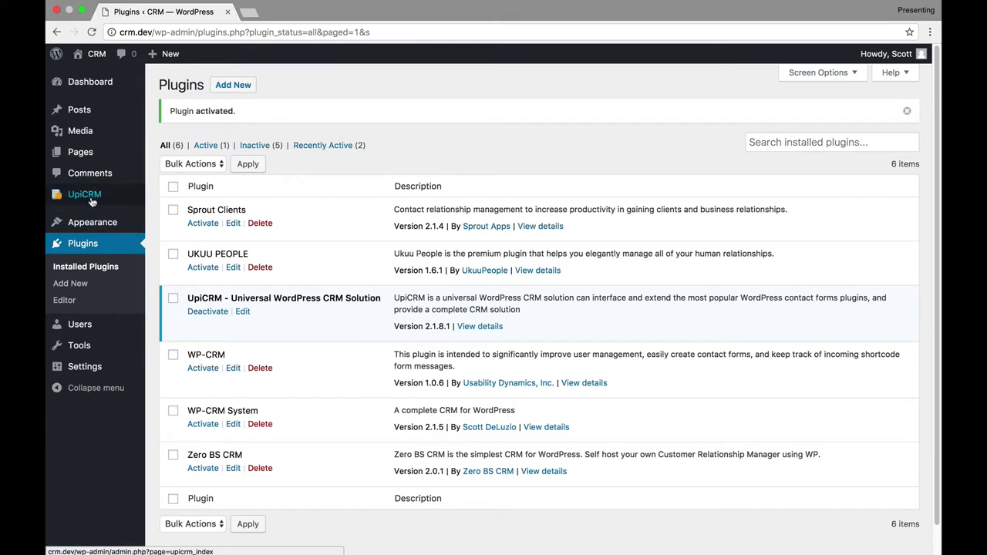
- Open the UpiCRM dashboard and examine its lead overview, status tables, and lead management and export options
mouse_move(99, 200)
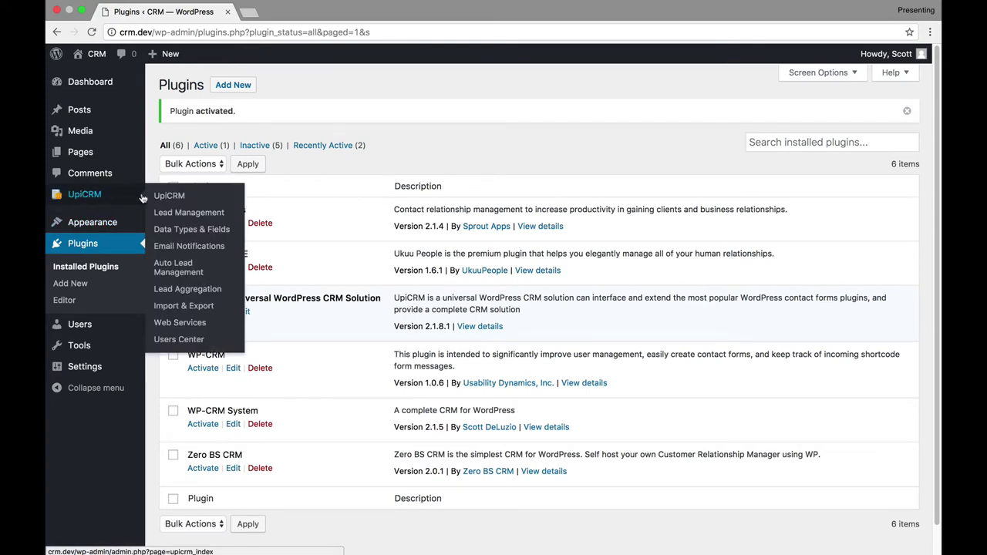
left_click(169, 198)
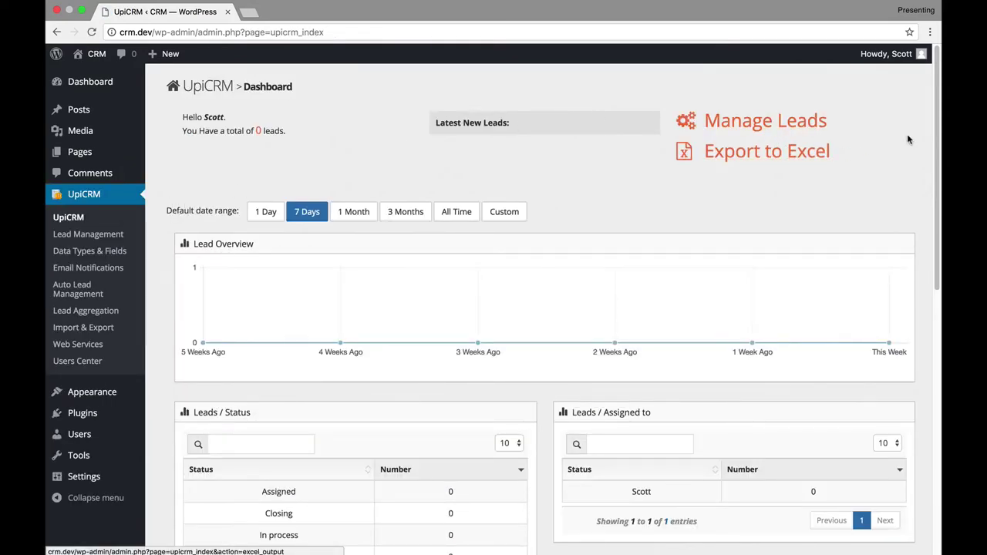
scroll(926, 163, "down", 1)
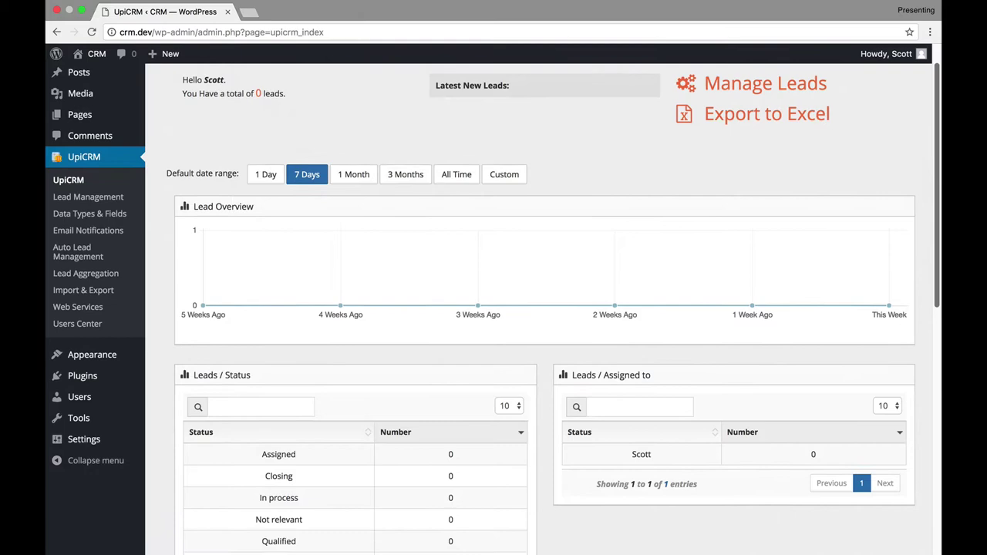
scroll(914, 150, "up", 1)
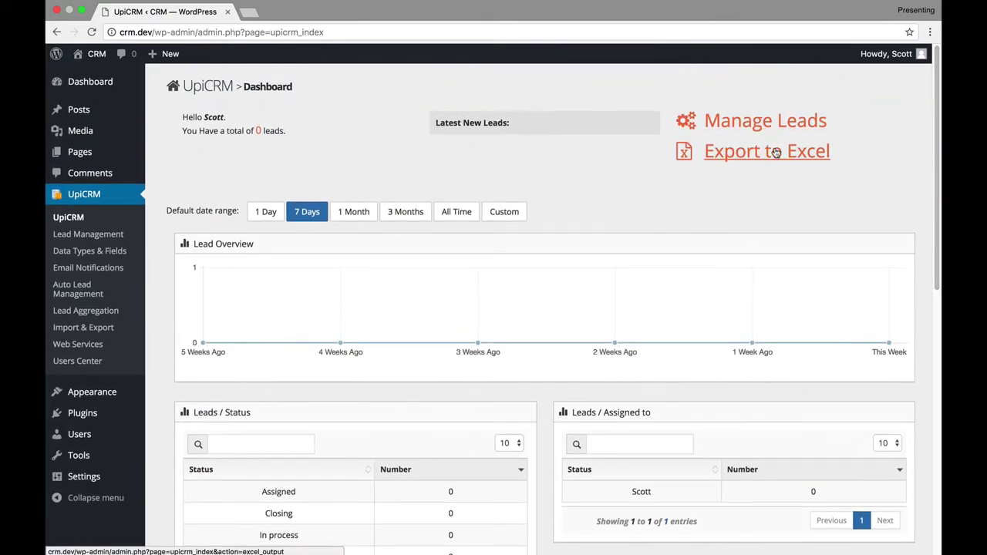
mouse_move(934, 185)
left_mouse_down()
mouse_move(939, 379)
mouse_move(851, 130)
left_mouse_up()
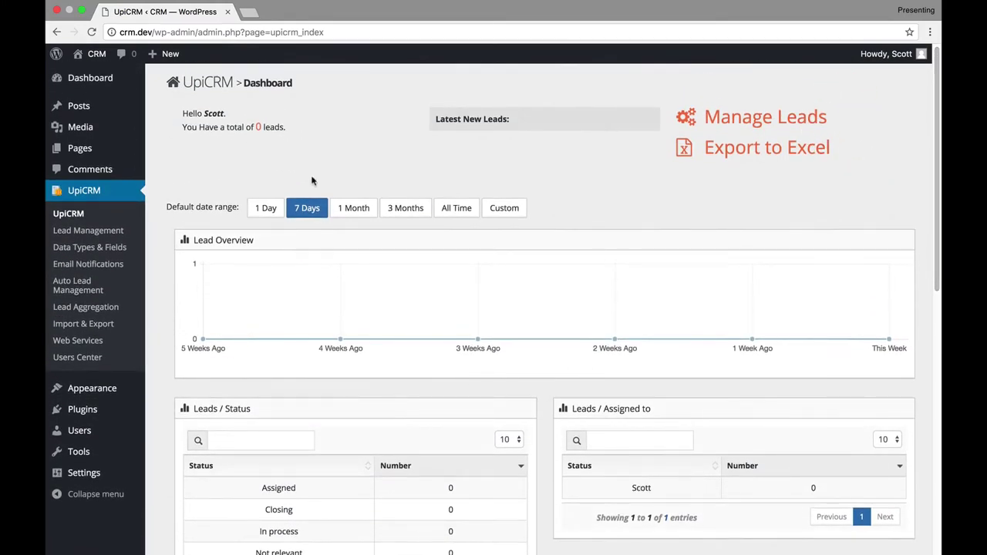
- Open UpiCRM's Data Types & Fields page and examine the field mapping, existing fields and existing statuses
left_click(88, 230)
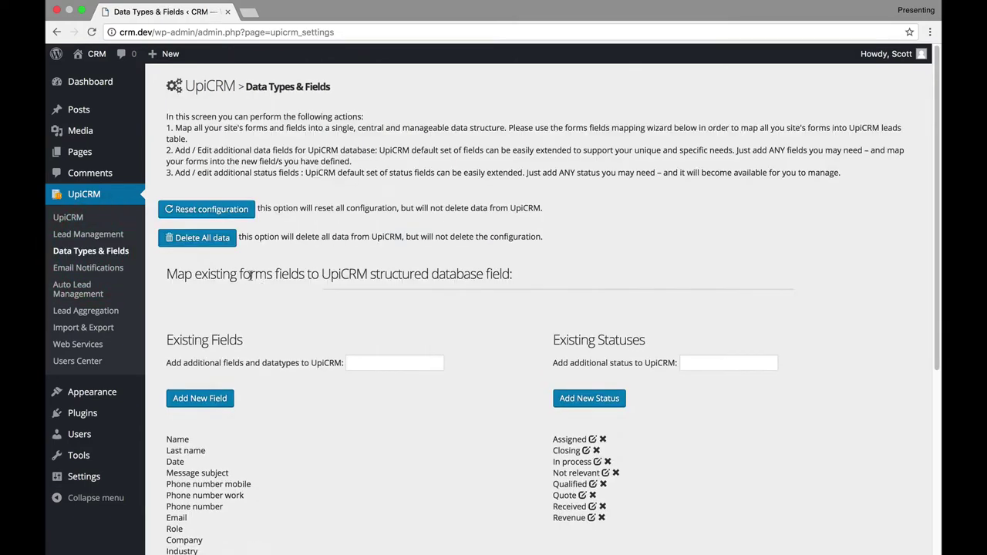
scroll(930, 199, "down", 3)
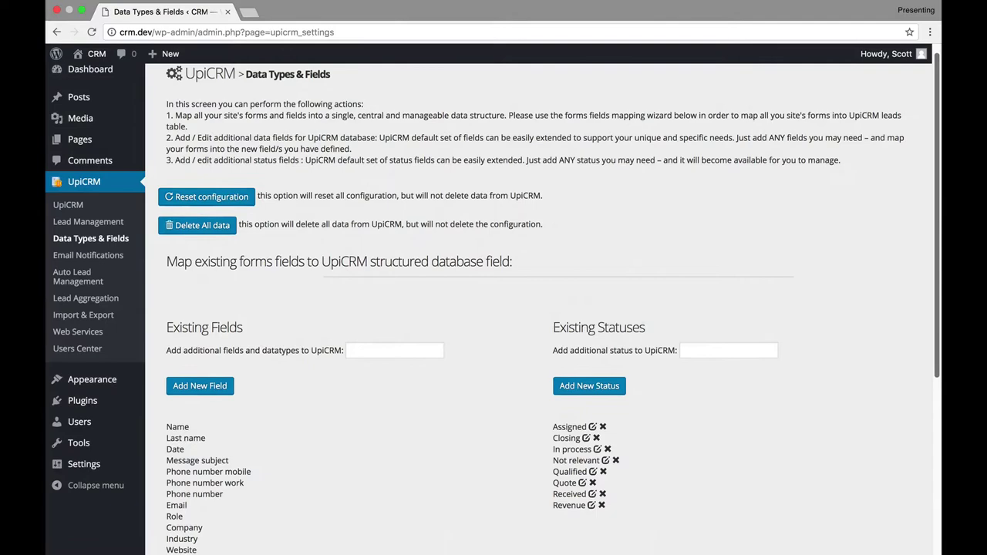
scroll(926, 339, "down", 3)
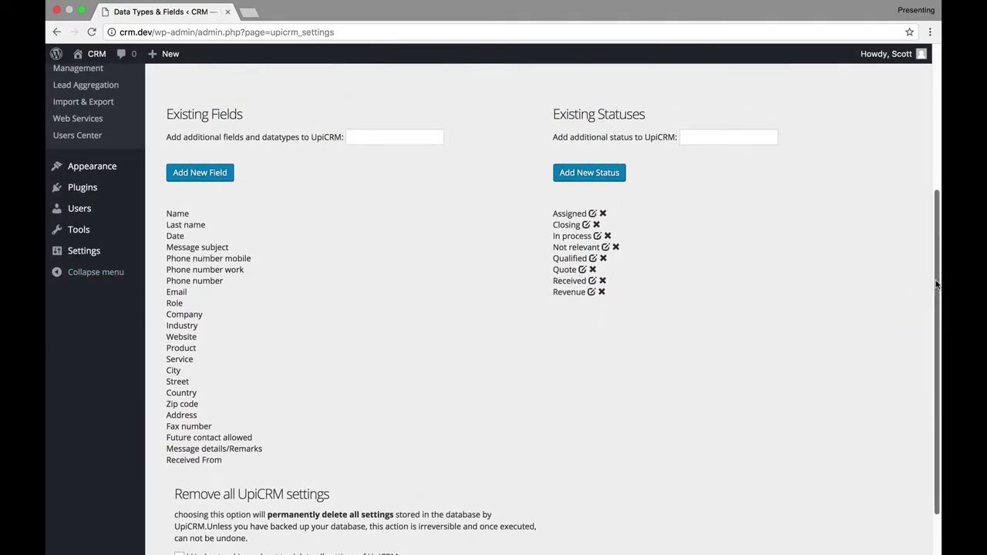
scroll(913, 231, "up", 6)
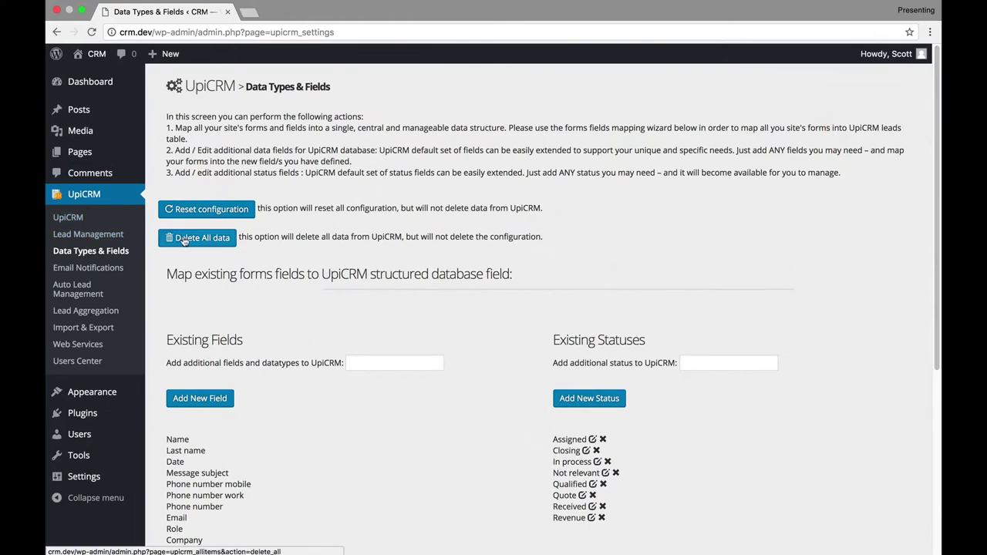
- Open UpiCRM's Email Notifications page and examine the lead management options and the notification templates
left_click(99, 269)
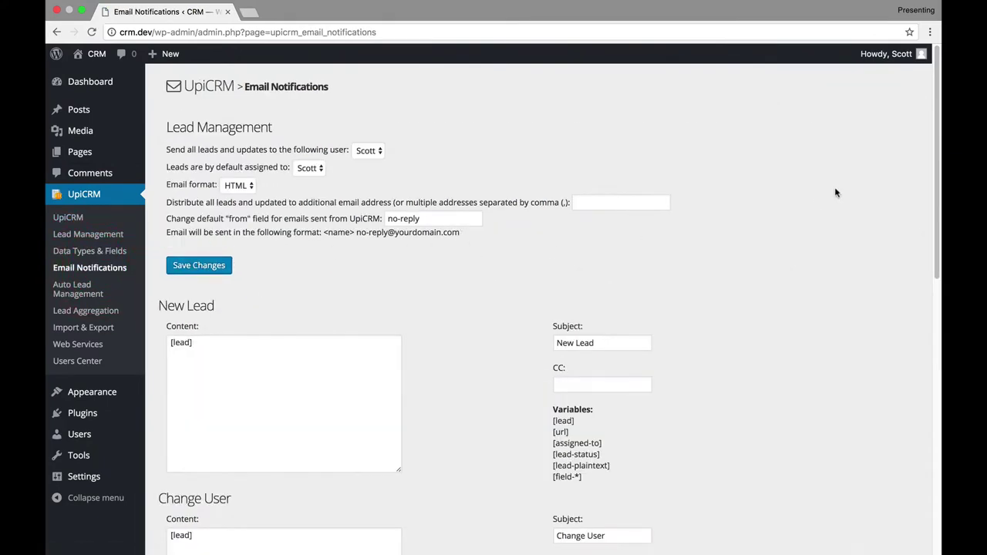
scroll(929, 152, "down", 5)
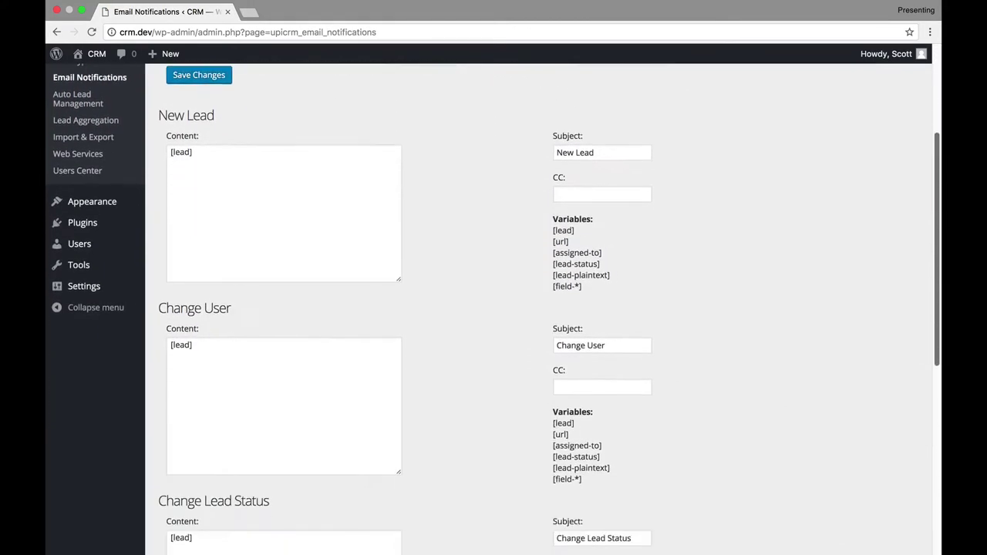
scroll(884, 253, "down", 4)
scroll(884, 254, "up", 9)
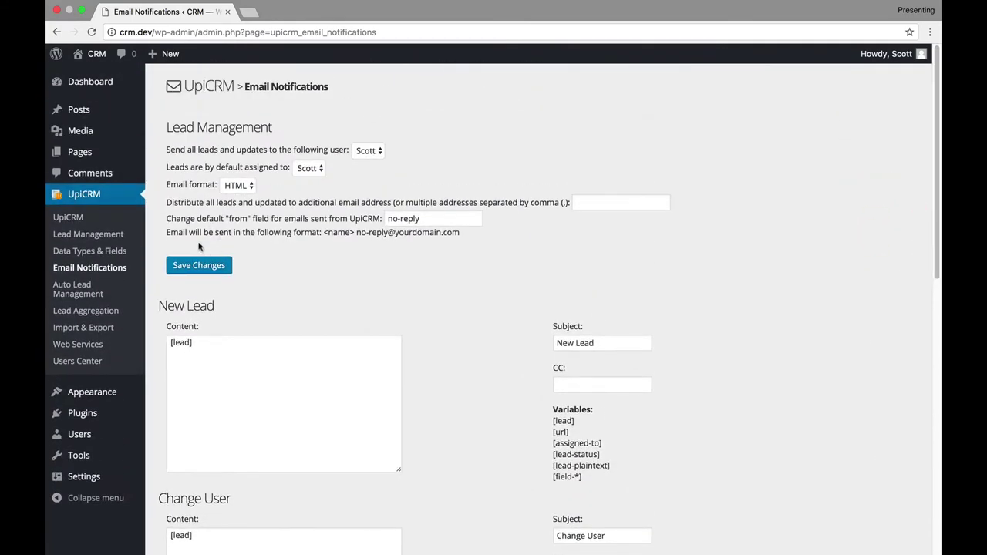
- Open UpiCRM's Auto Lead Management page and read the routing rule notes, rule form and Lead Routing Table
left_click(79, 290)
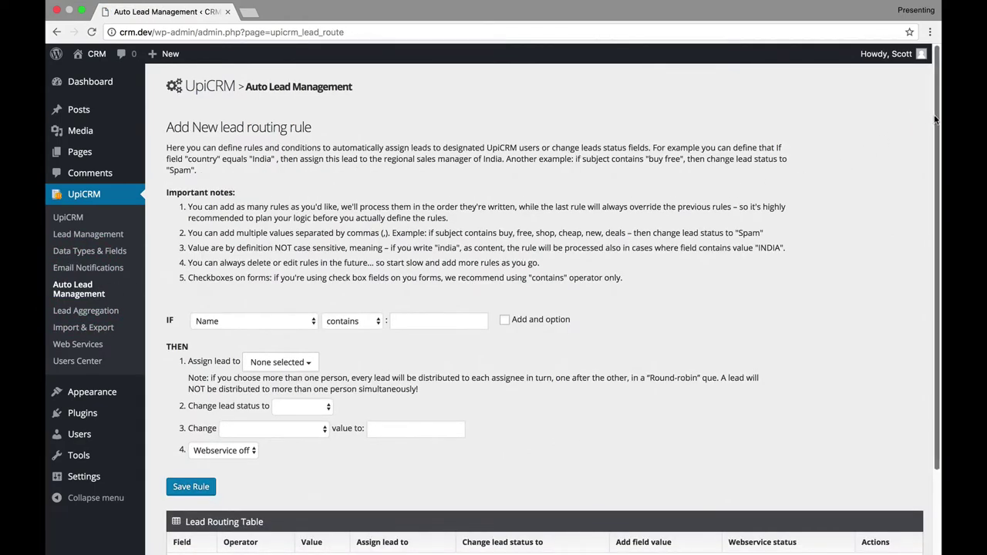
scroll(933, 119, "down", 2)
scroll(494, 300, "down", 2)
scroll(934, 193, "up", 1)
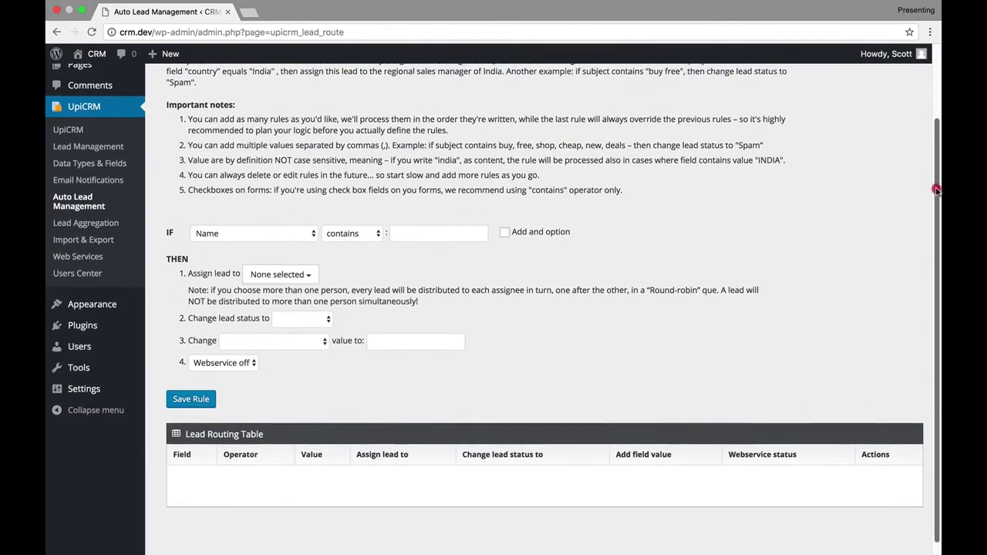
mouse_move(933, 195)
left_mouse_down()
mouse_move(933, 115)
mouse_move(933, 202)
left_mouse_up()
- Inspect the routing rule's condition field, operator and value, and the users a lead can be assigned to
left_click(251, 222)
left_click(251, 221)
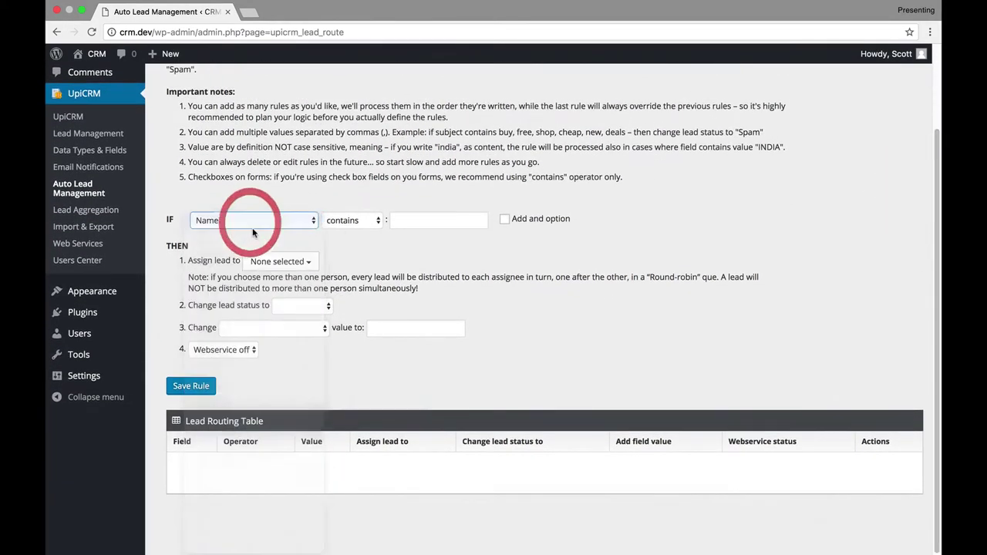
left_click(346, 220)
left_click(441, 221)
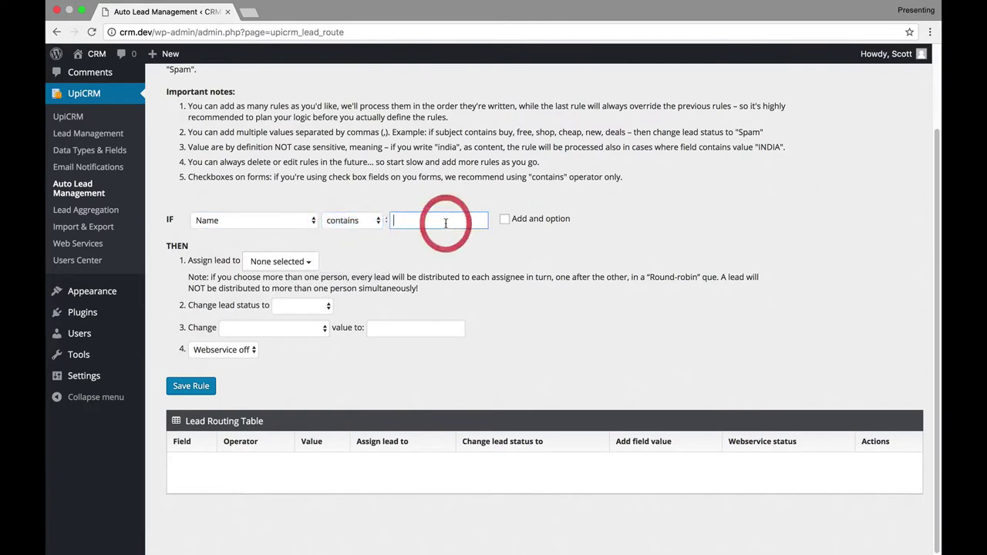
left_click(266, 259)
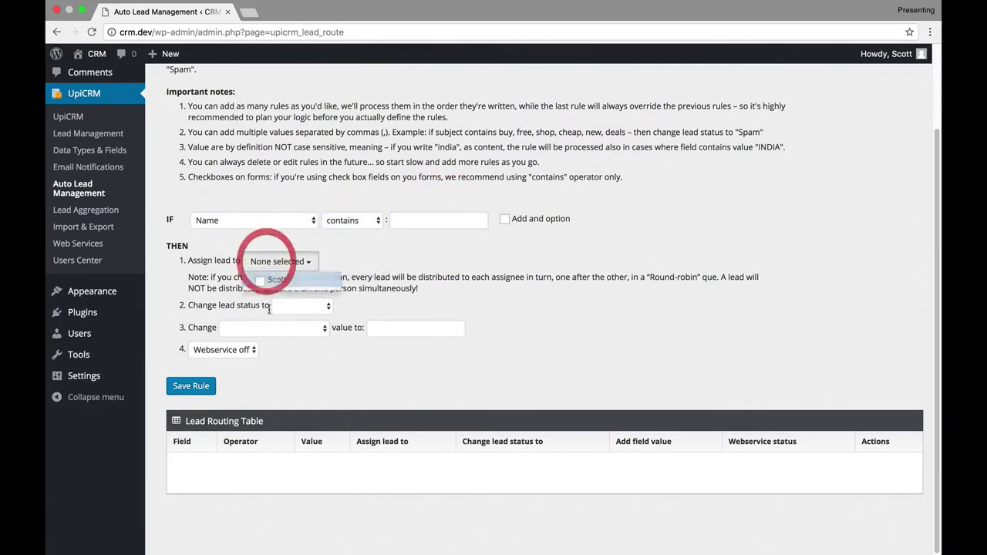
left_click(366, 245)
- Try Phone number as the rule's IF field, and switch the additional AND condition on and off again
left_click(254, 221)
left_click(251, 286)
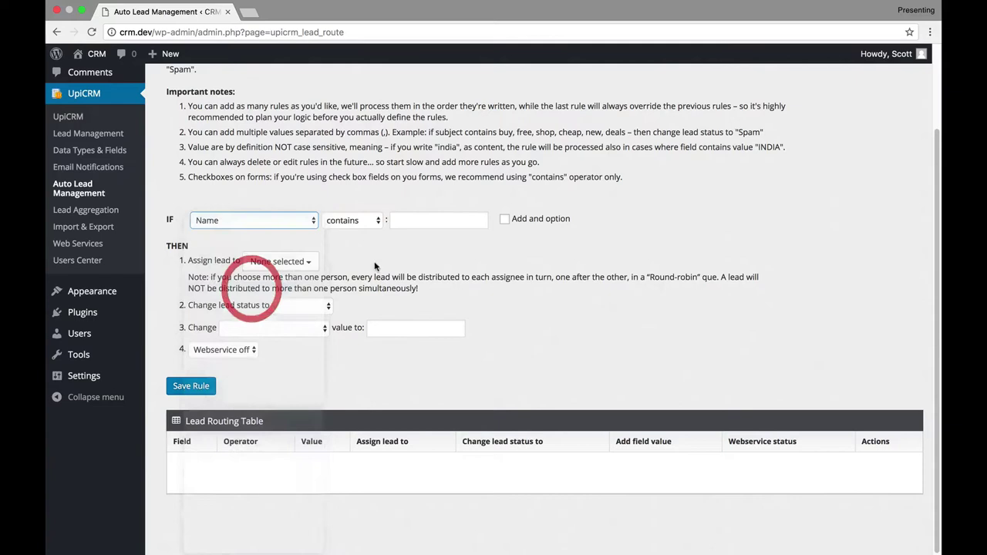
left_click(505, 220)
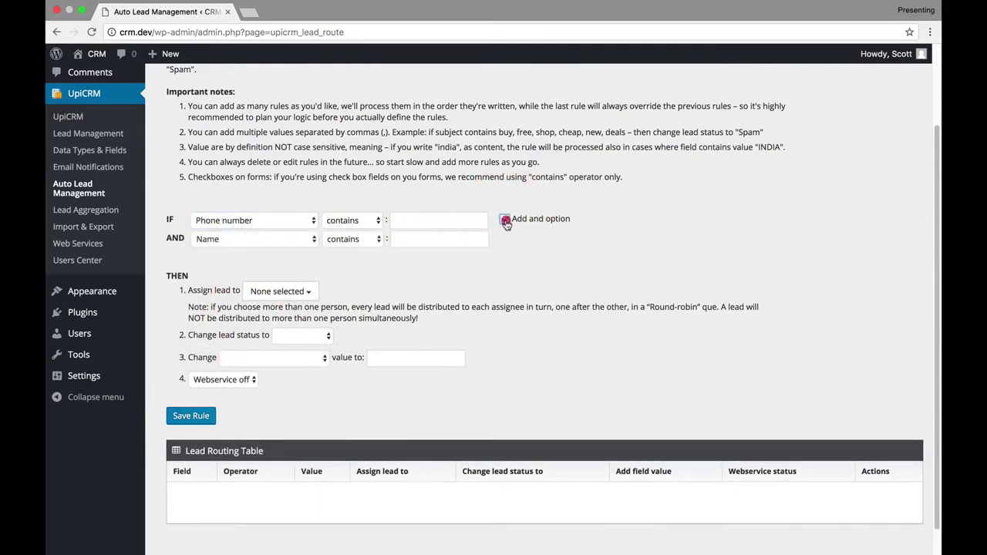
left_click(505, 220)
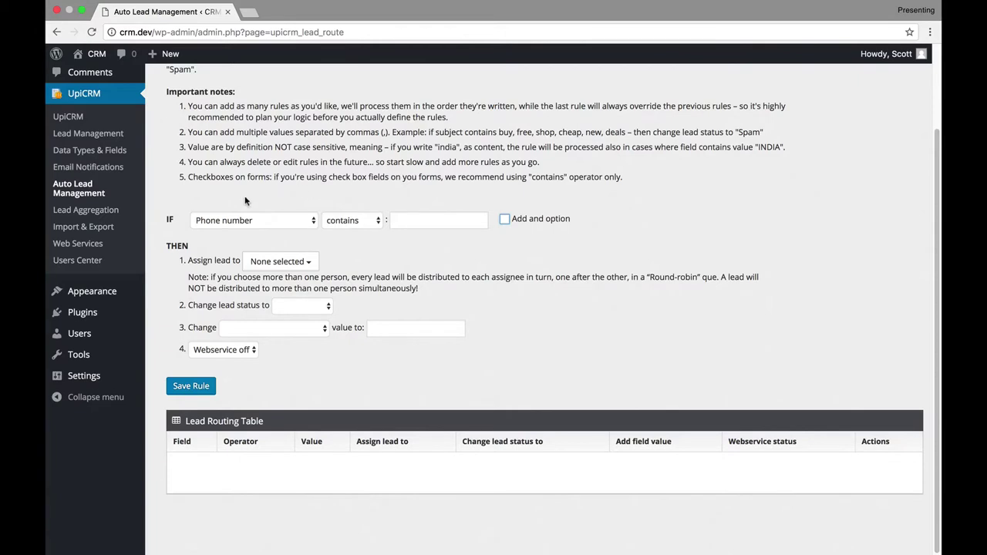
- View UpiCRM's Lead Aggregation page, then open Import & Export and examine the Excel import instructions and example
left_click(86, 211)
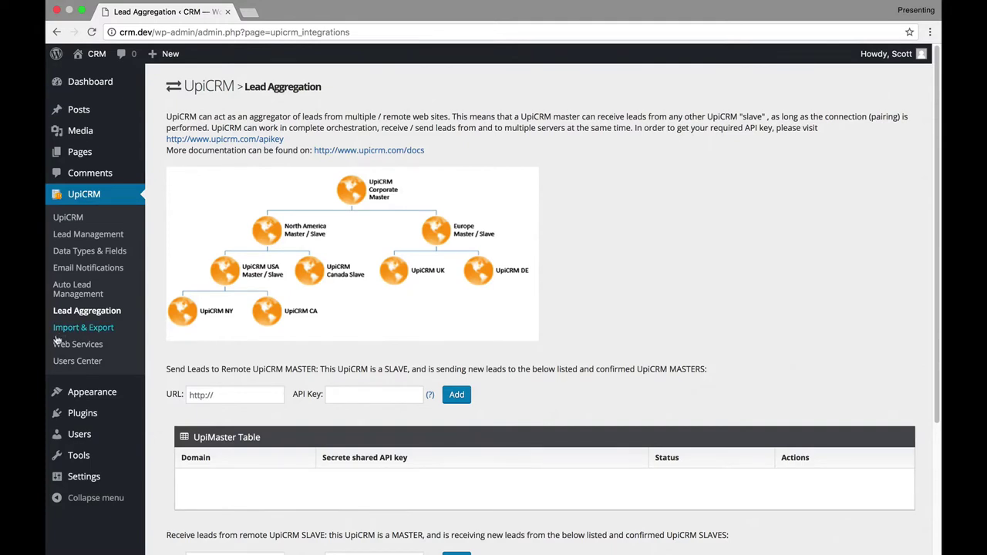
left_click(83, 327)
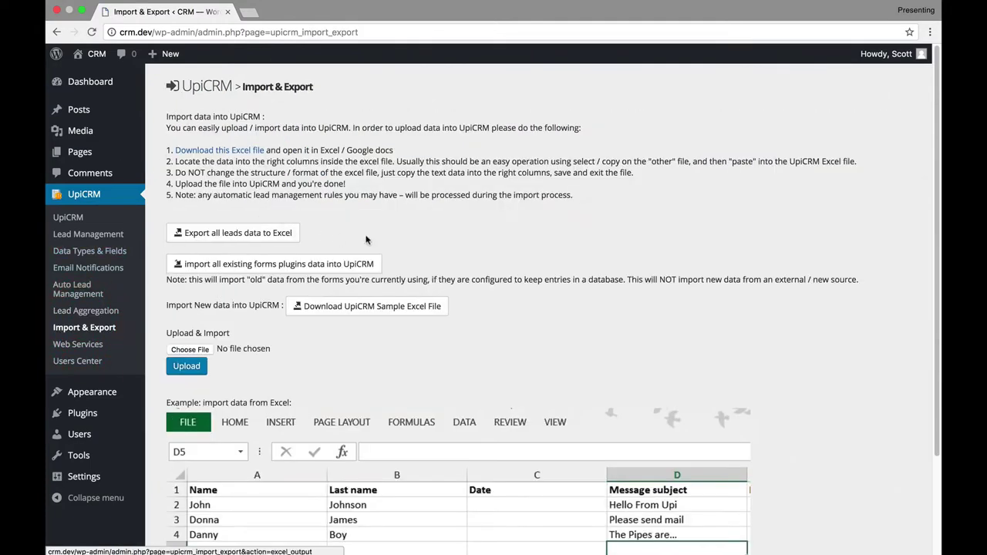
scroll(861, 199, "down", 1)
scroll(494, 300, "down", 3)
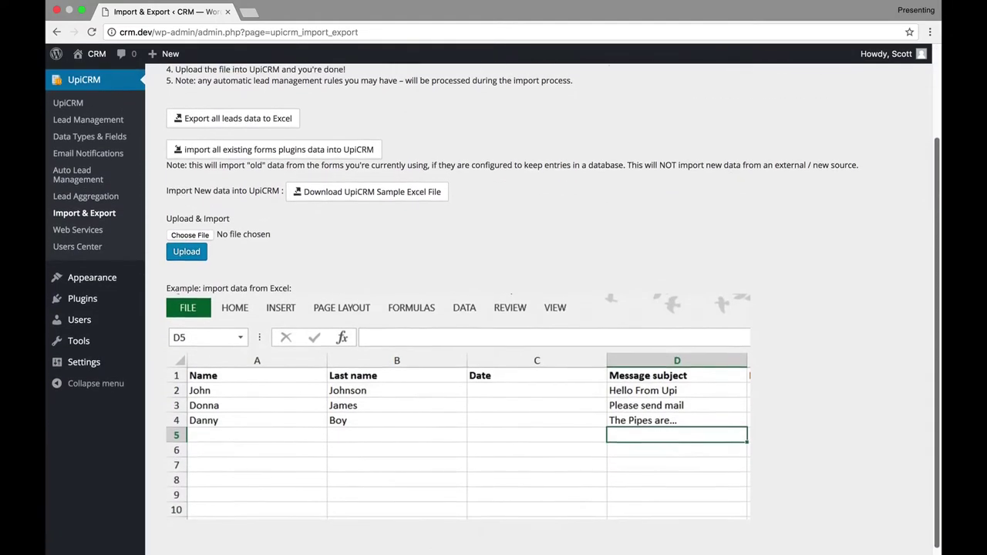
scroll(914, 164, "up", 3)
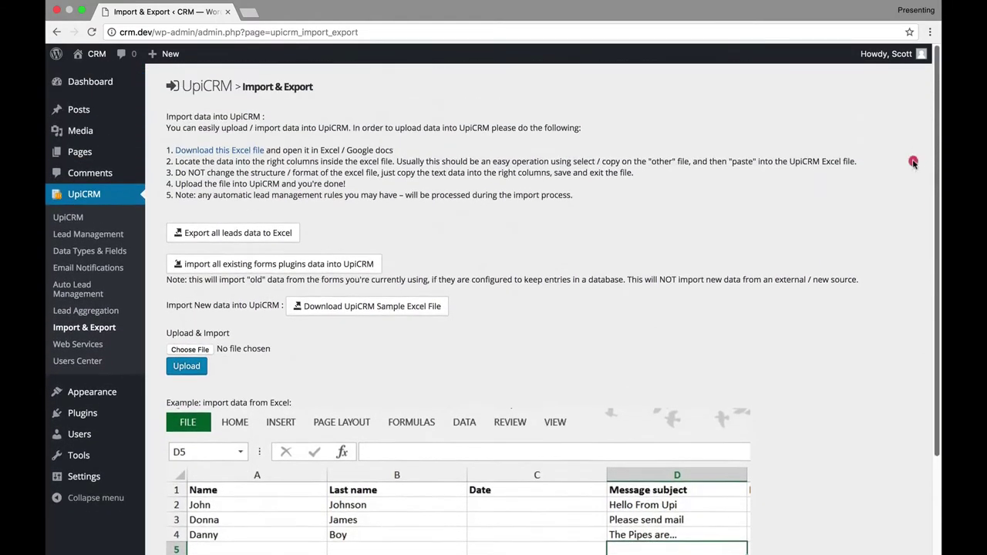
left_click(914, 164)
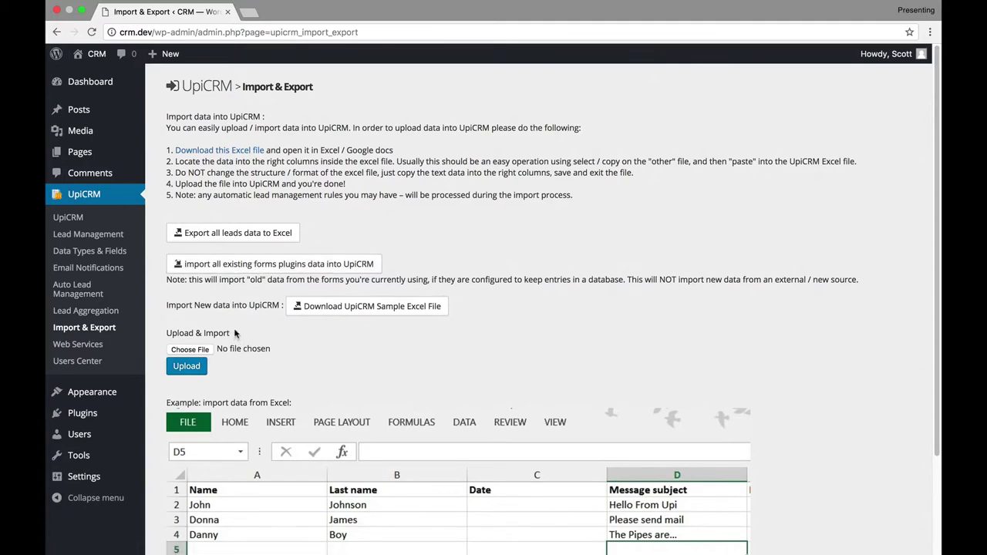
- Open UpiCRM's Web Services page and examine the outbound and inbound service options, highlighting the example outbound URL
left_click(84, 344)
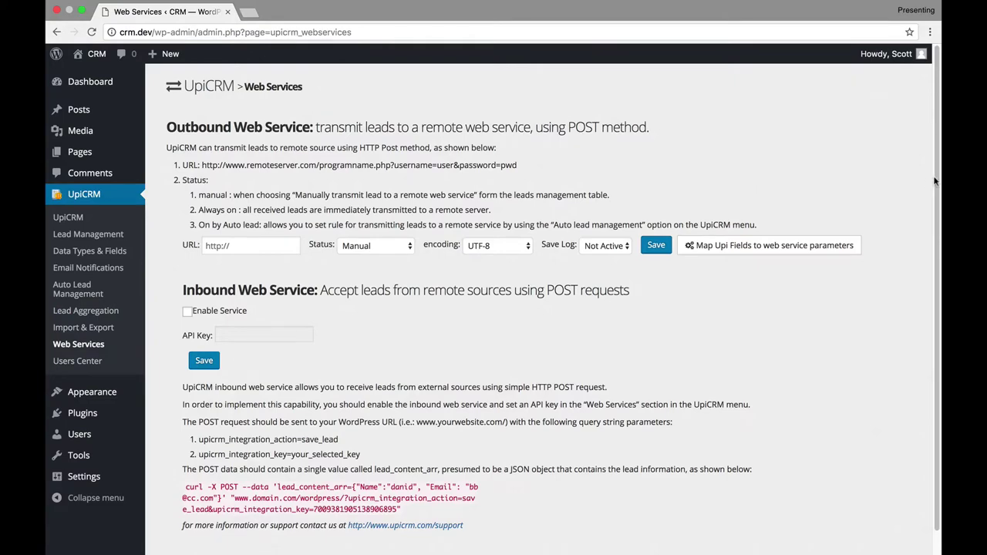
left_click_drag(936, 182, 937, 191)
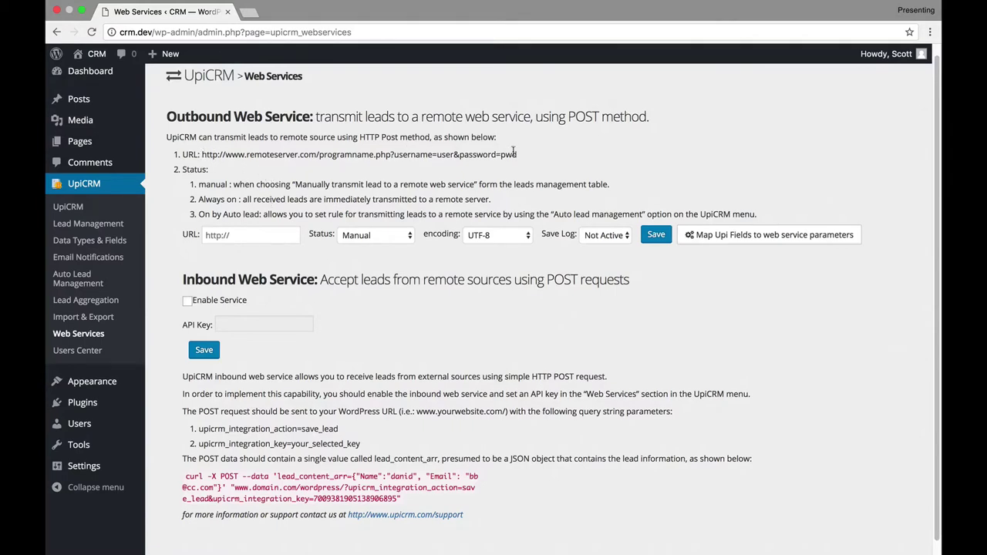
left_click_drag(516, 155, 199, 157)
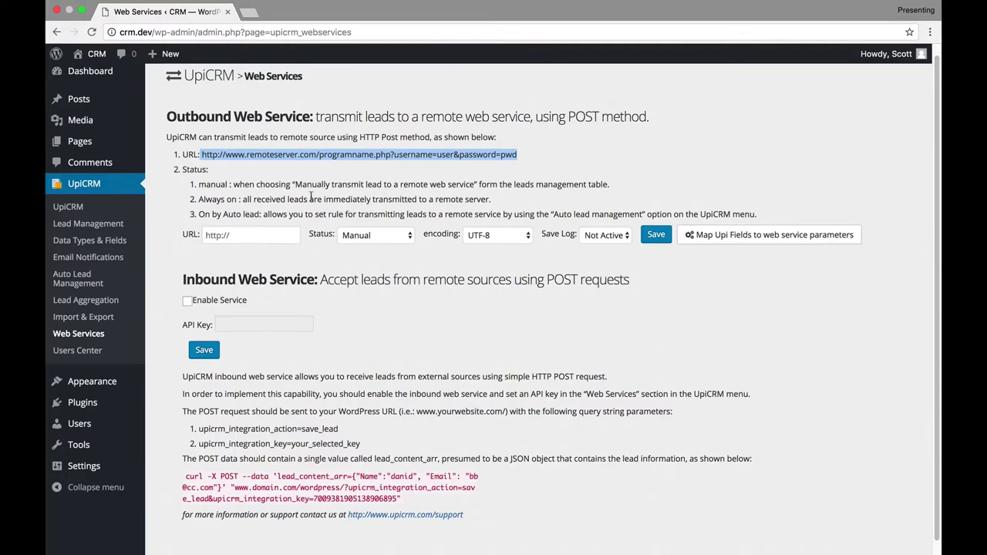
left_click(355, 177)
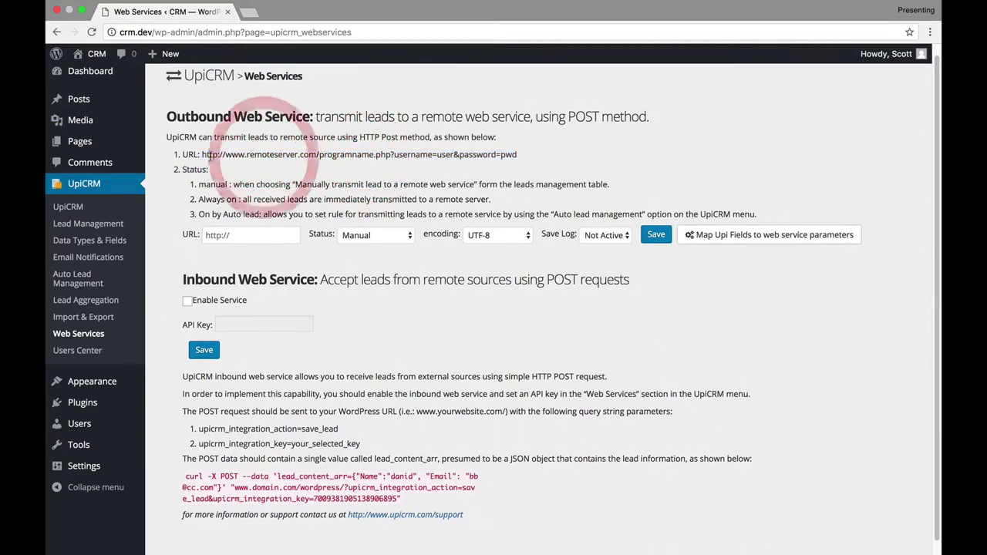
left_click_drag(202, 154, 384, 156)
left_click(326, 199)
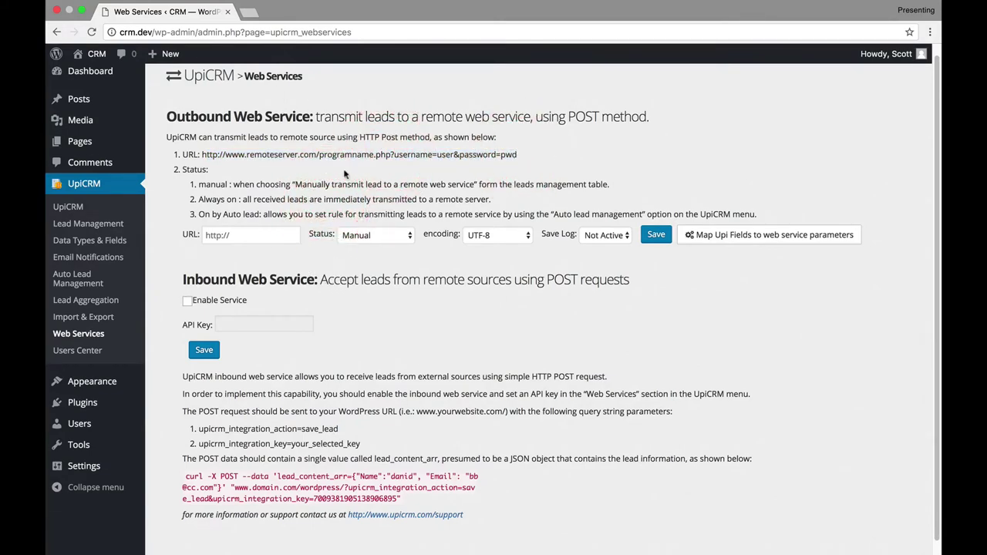
- Open UpiCRM's Users Center and inspect the permission levels available when adding a user
left_click(77, 351)
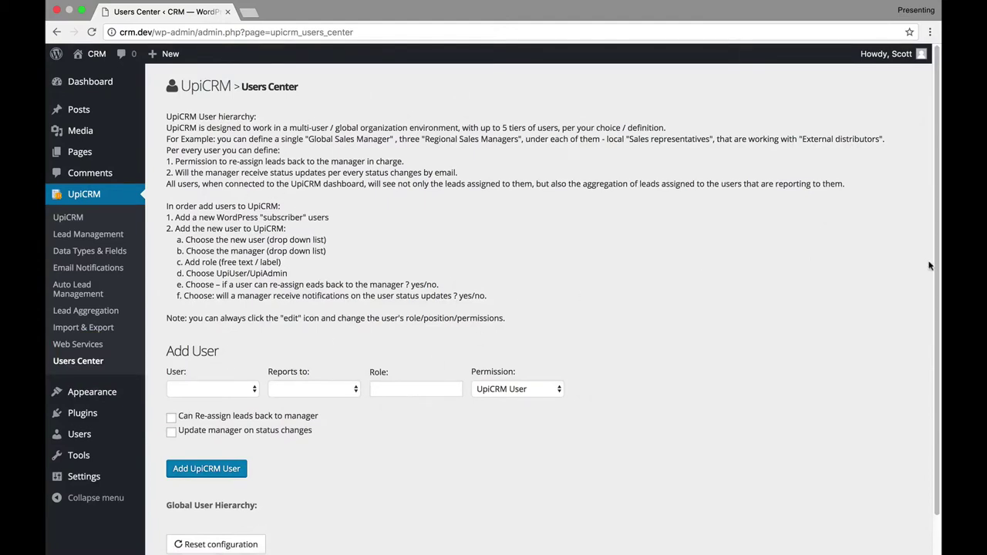
scroll(939, 280, "down", 1)
left_click(528, 345)
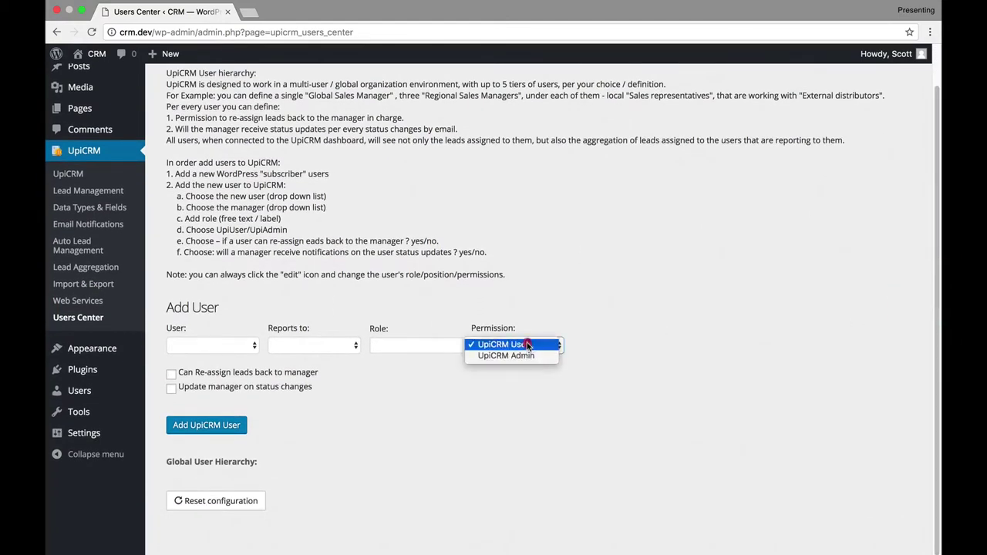
left_click(509, 406)
- Return to the UpiCRM dashboard and look over its lead overview and statistics
mouse_move(92, 438)
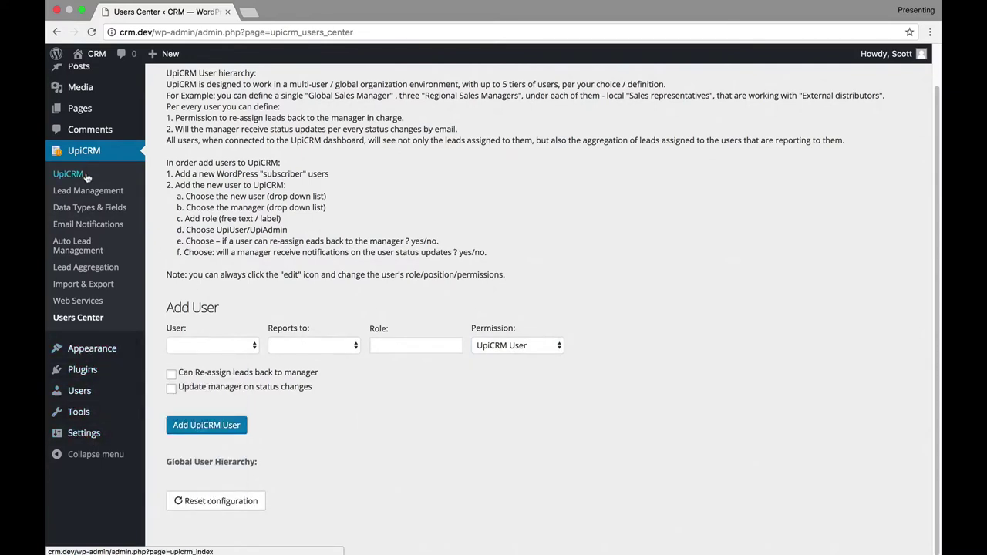
left_click(59, 176)
left_click(58, 173)
mouse_move(85, 198)
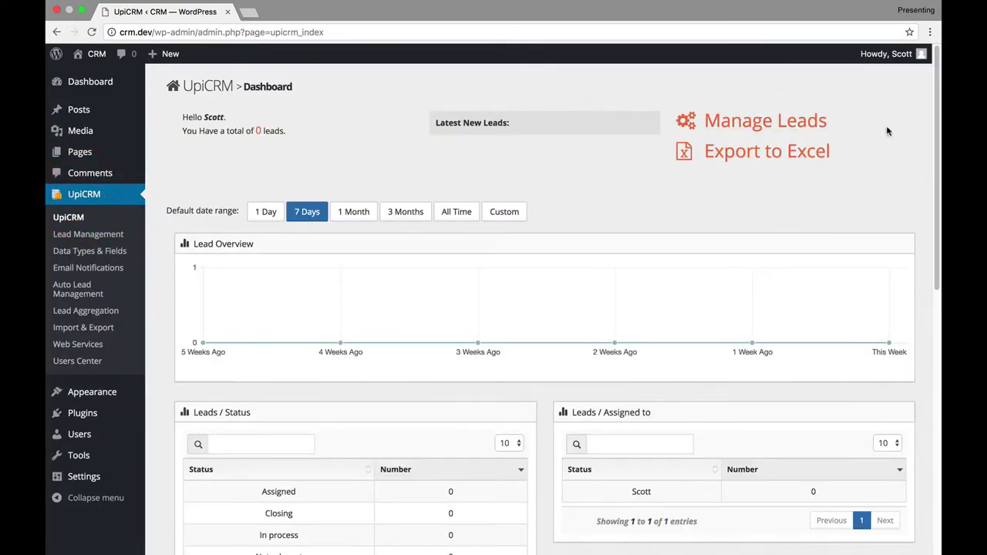
left_click_drag(934, 185, 694, 18)
double_click(197, 83)
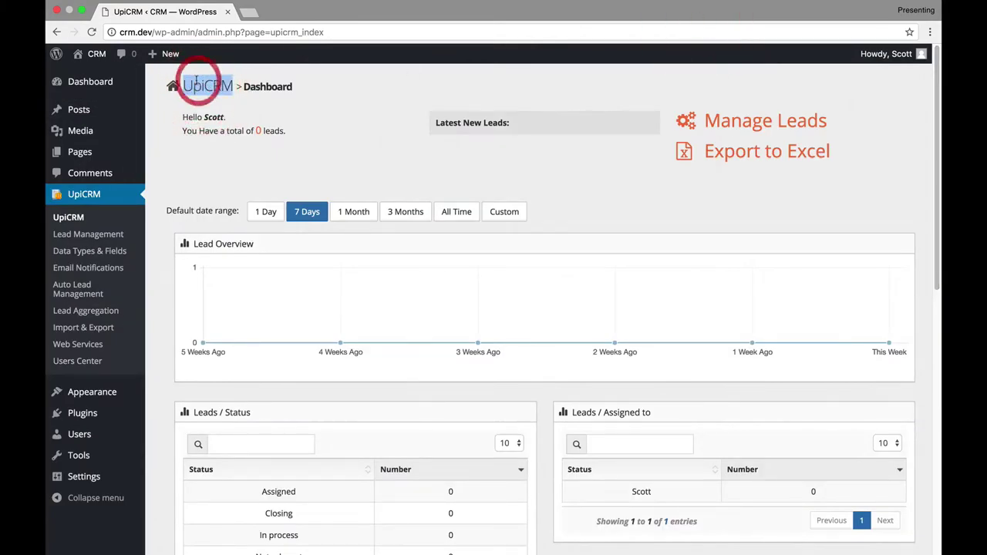
key("super+c")
key("super+t")
key("super+v")
key("super+Return")
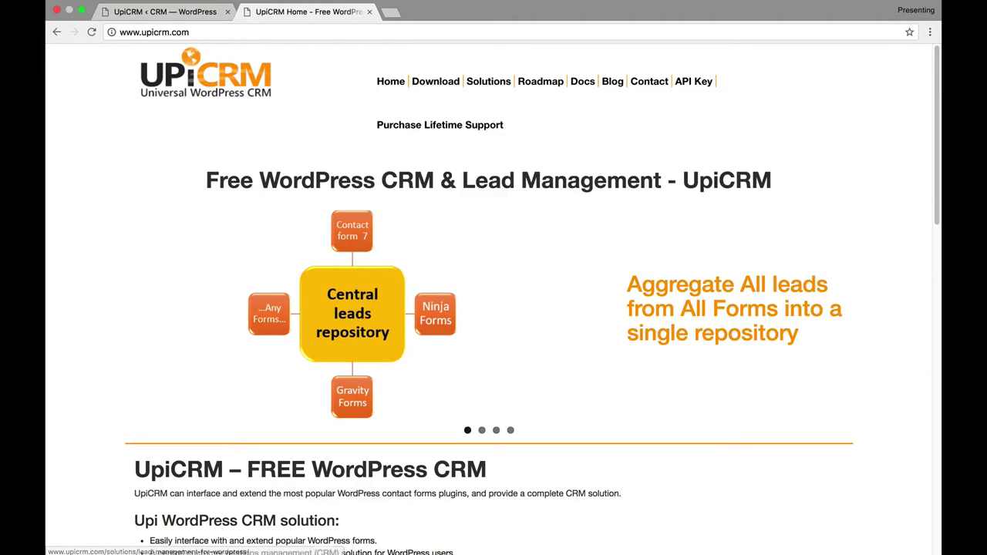
- Examine the UpiCRM home page and its WordPress Lead Management solution page, then close the website
scroll(494, 299, "down", 5)
scroll(493, 299, "down", 10)
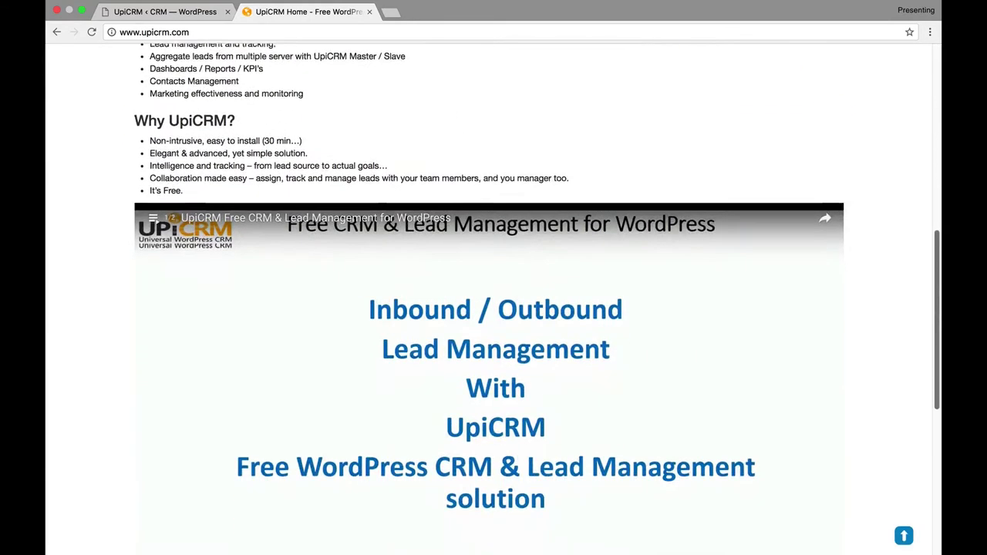
scroll(493, 299, "up", 15)
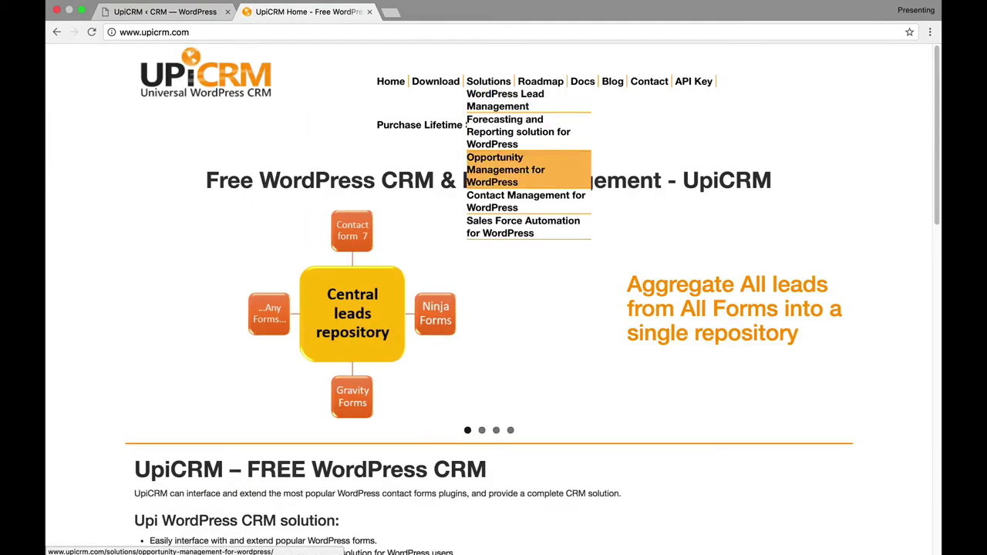
left_click(505, 99)
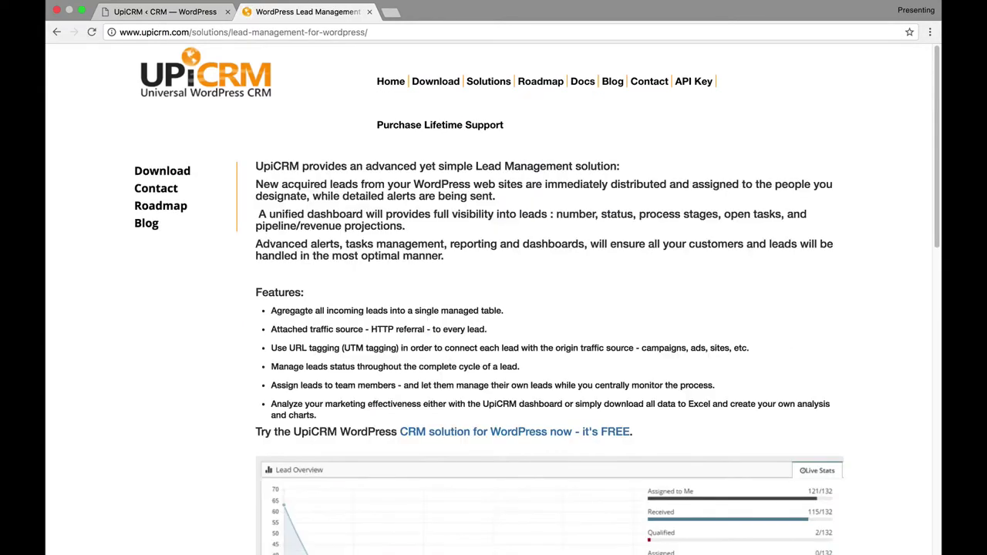
scroll(540, 308, "down", 10)
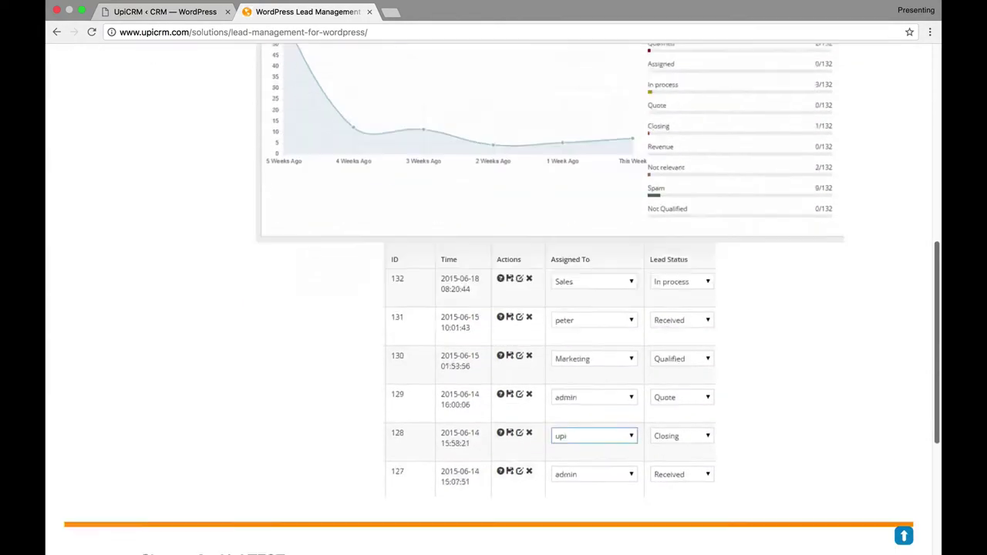
left_click(165, 12)
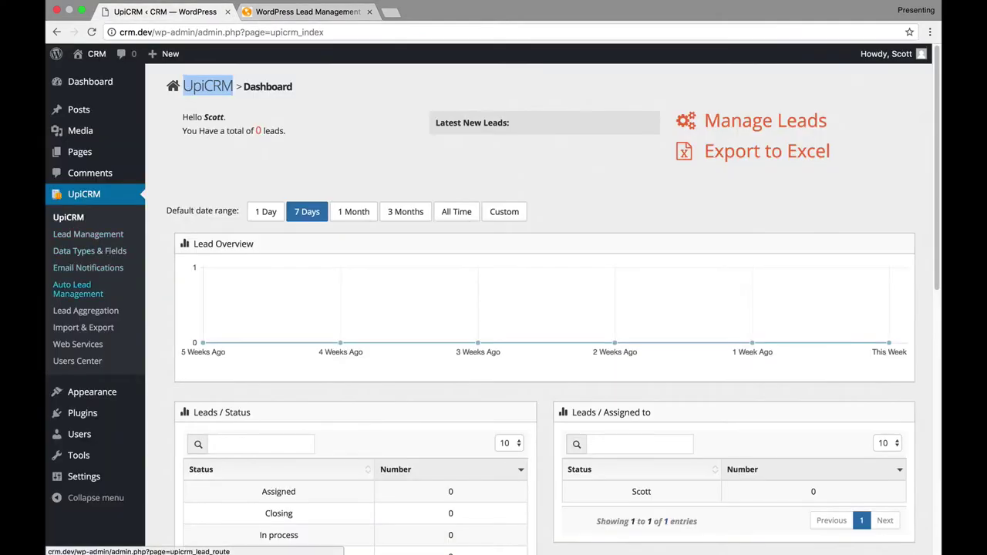
left_click(369, 11)
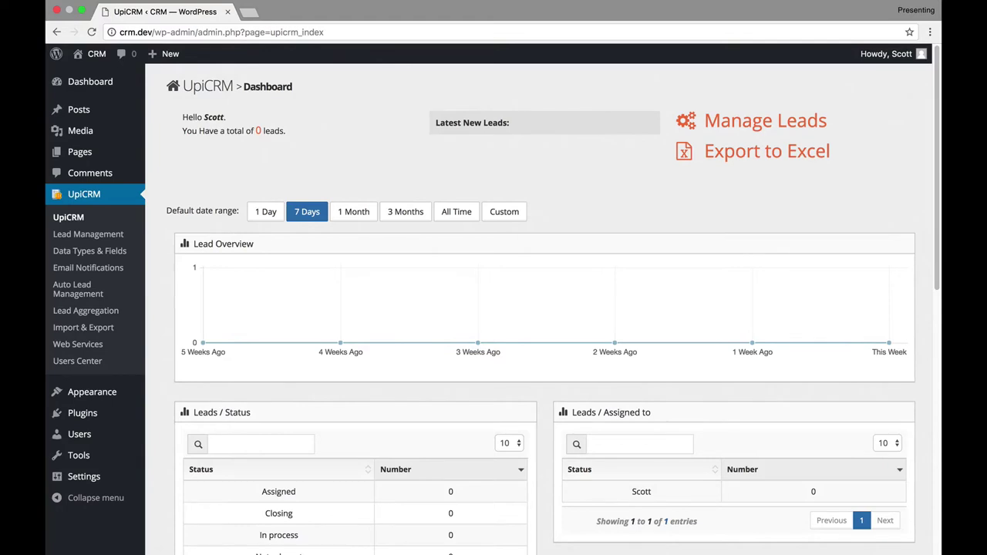
- Deactivate the UpiCRM plugin and activate WP-CRM in the site's installed plugins
left_click(83, 413)
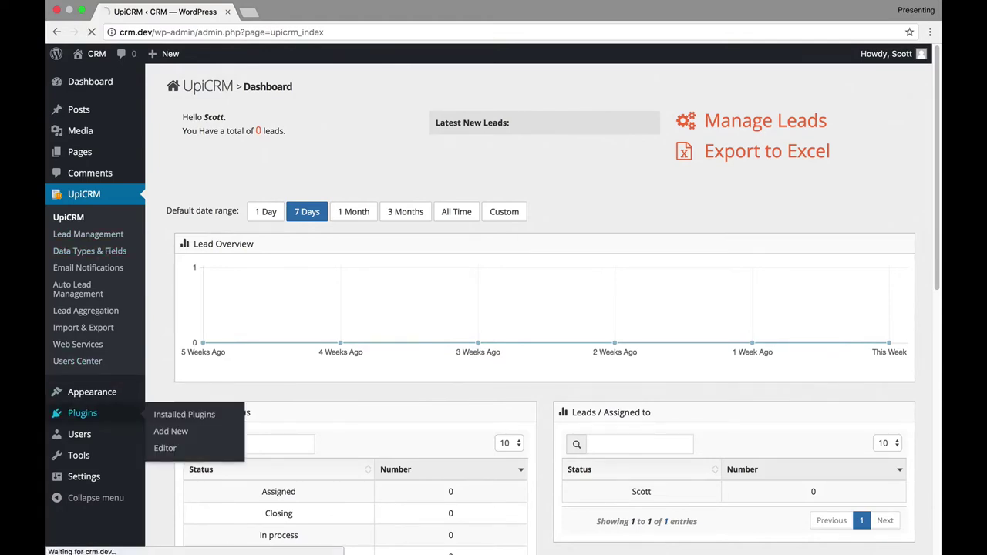
left_click(199, 274)
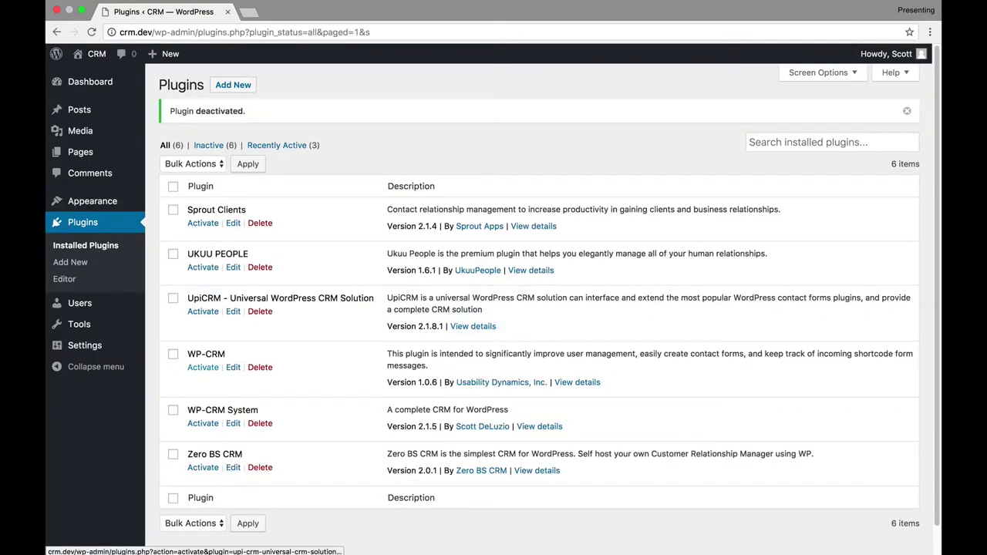
left_click(203, 367)
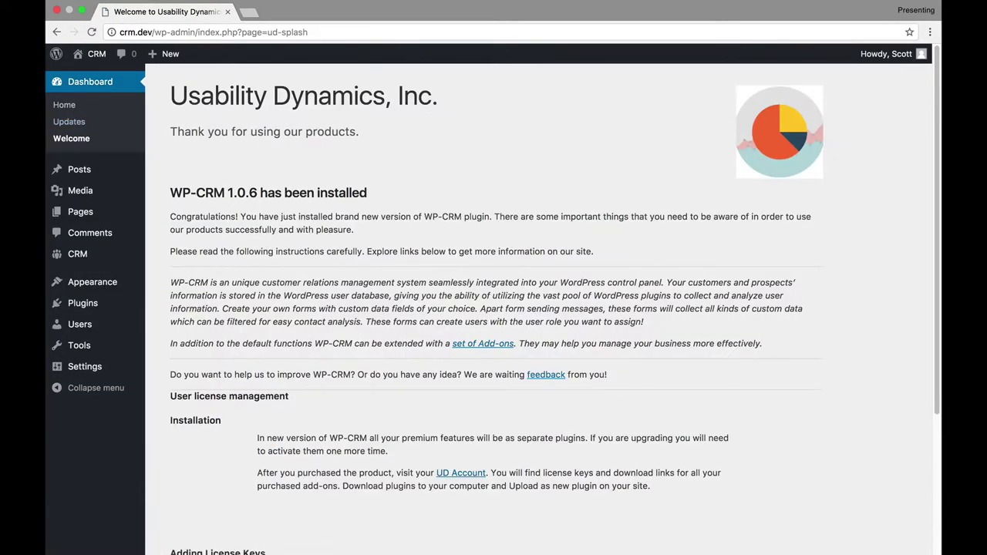
- View WP-CRM's All People list, then open the form for adding a new person
mouse_move(77, 254)
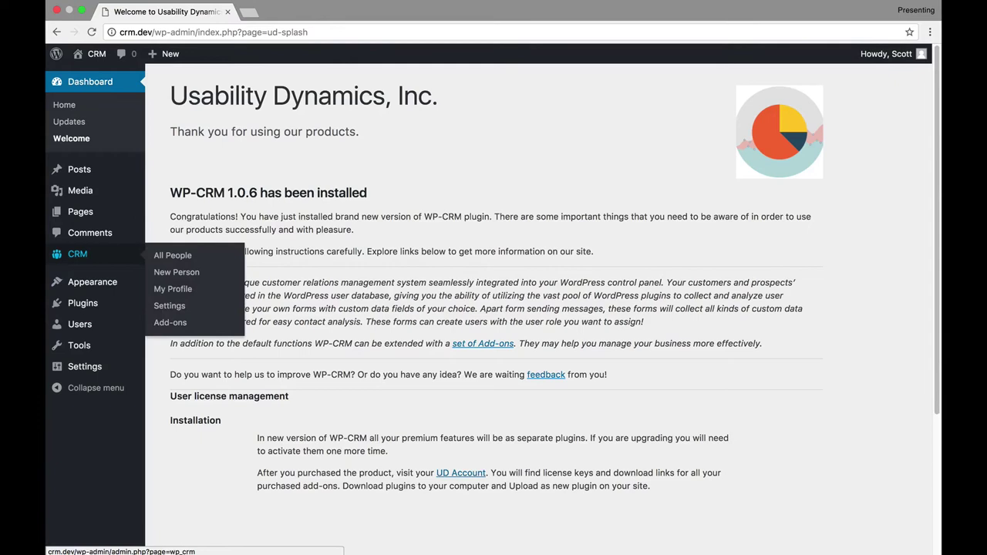
left_click(172, 255)
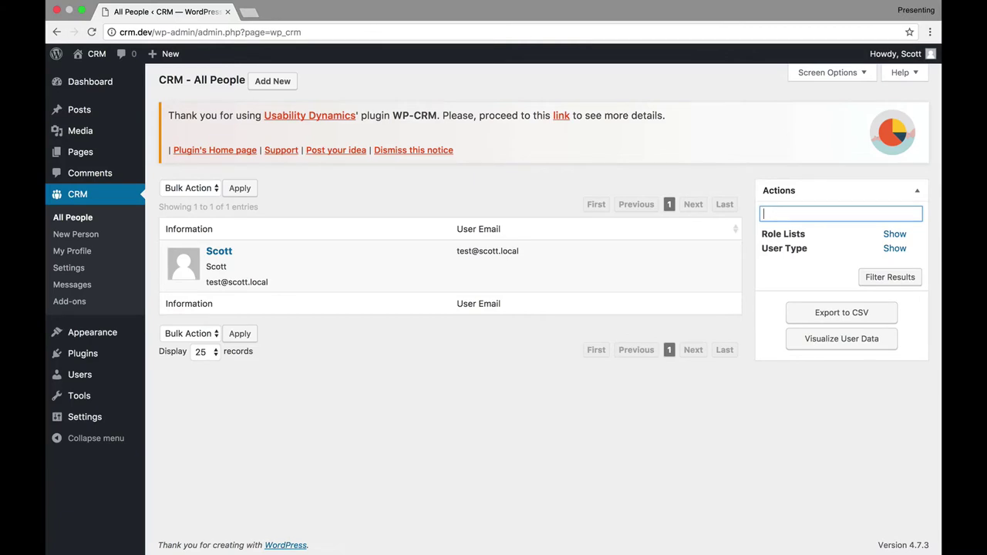
left_click(76, 234)
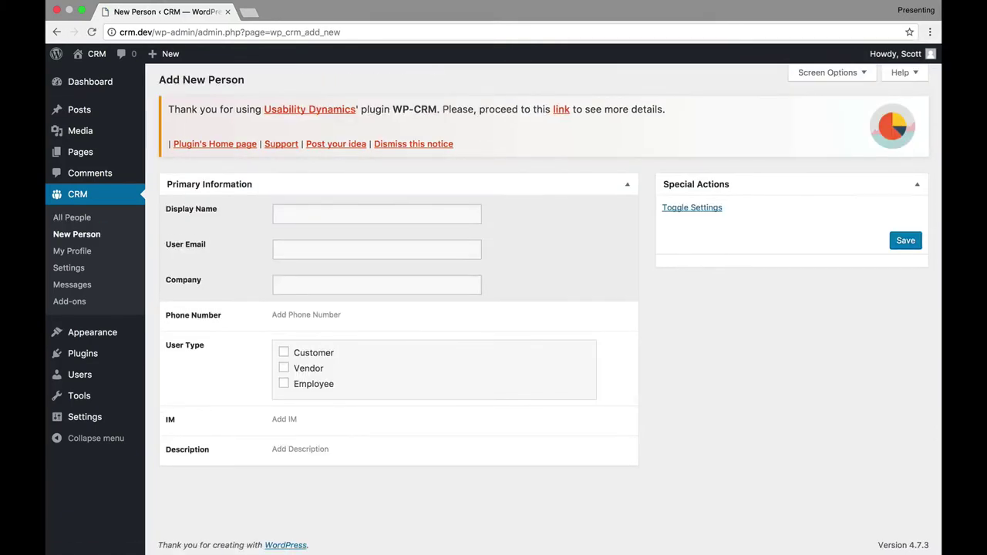
- Examine the new person's Display Name, Description and IM fields, including the choice of messaging services
left_click(376, 215)
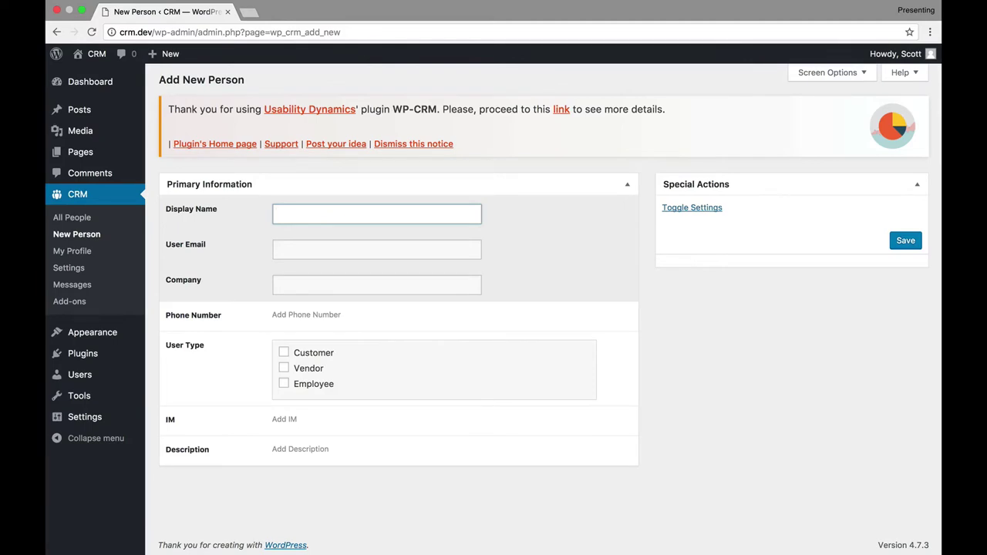
left_click(300, 449)
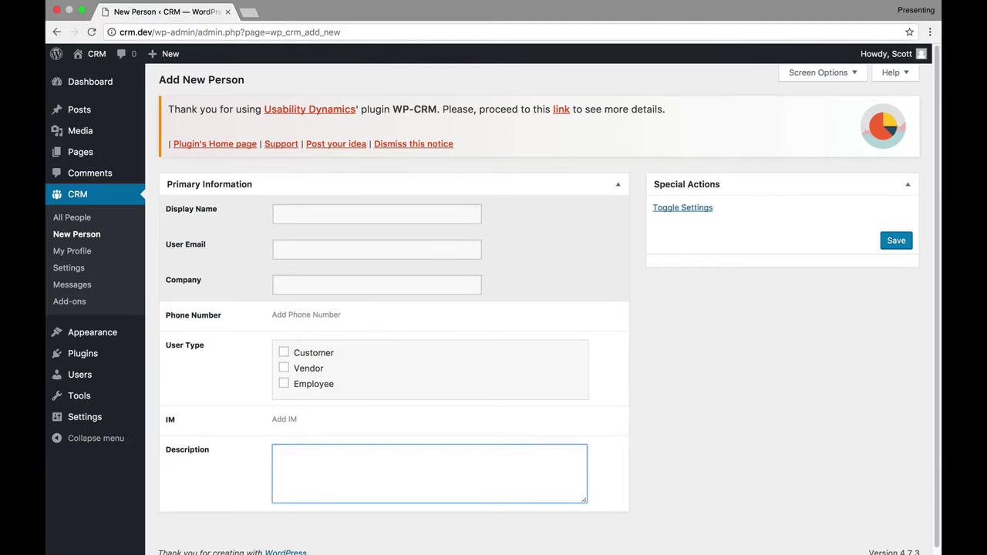
left_click(284, 419)
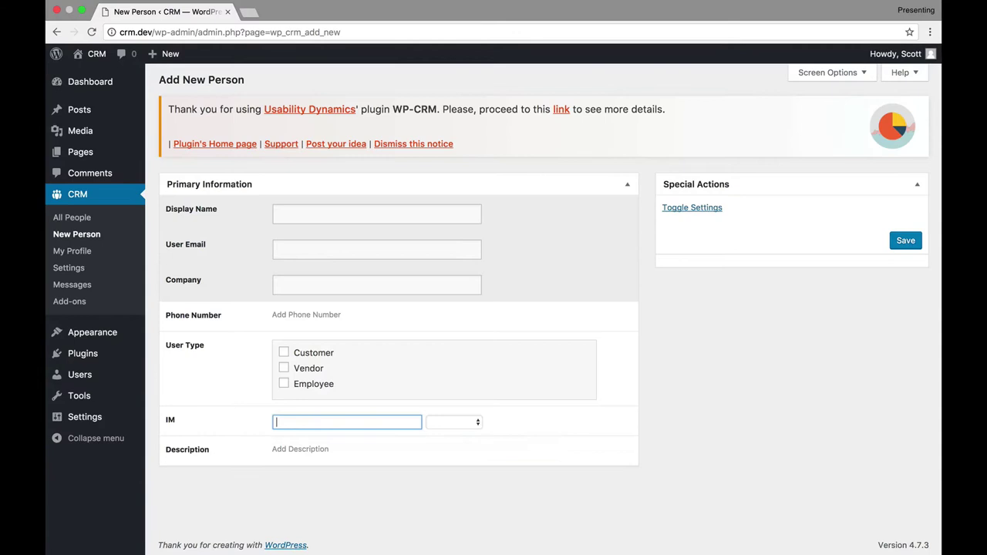
left_click(451, 421)
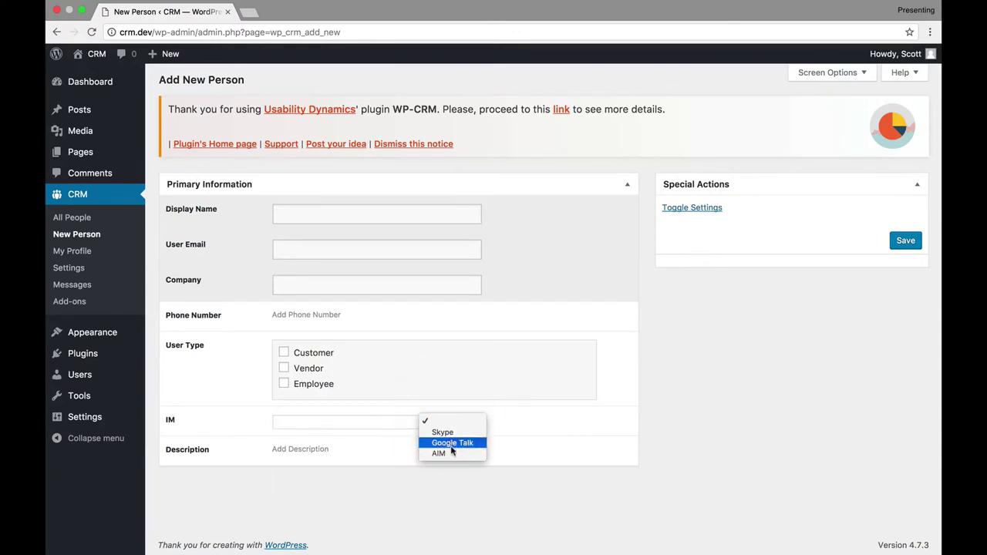
left_click(511, 473)
left_click(440, 424)
left_click(511, 482)
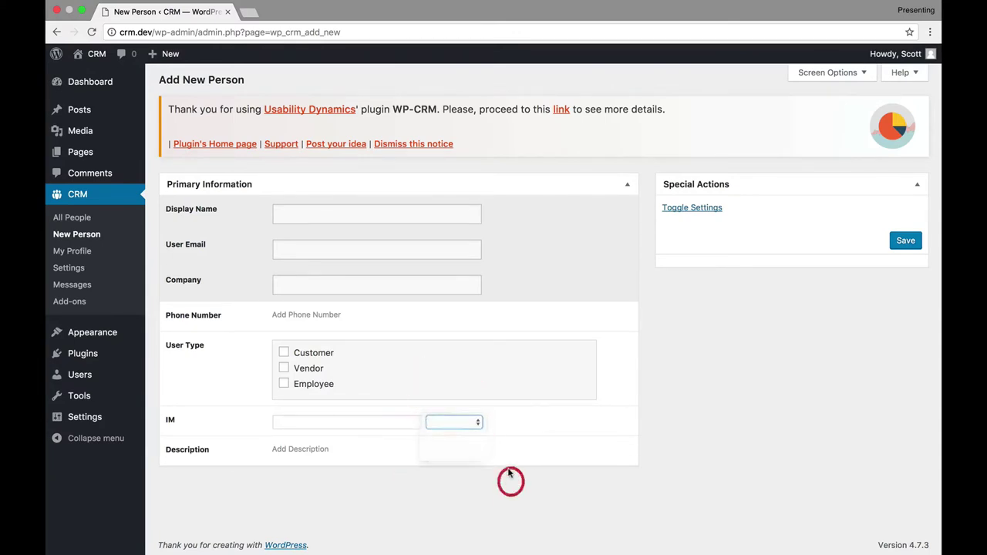
- Reveal the new person's Special Actions settings, review the password, role and color scheme options, and hide them again
left_click(687, 207)
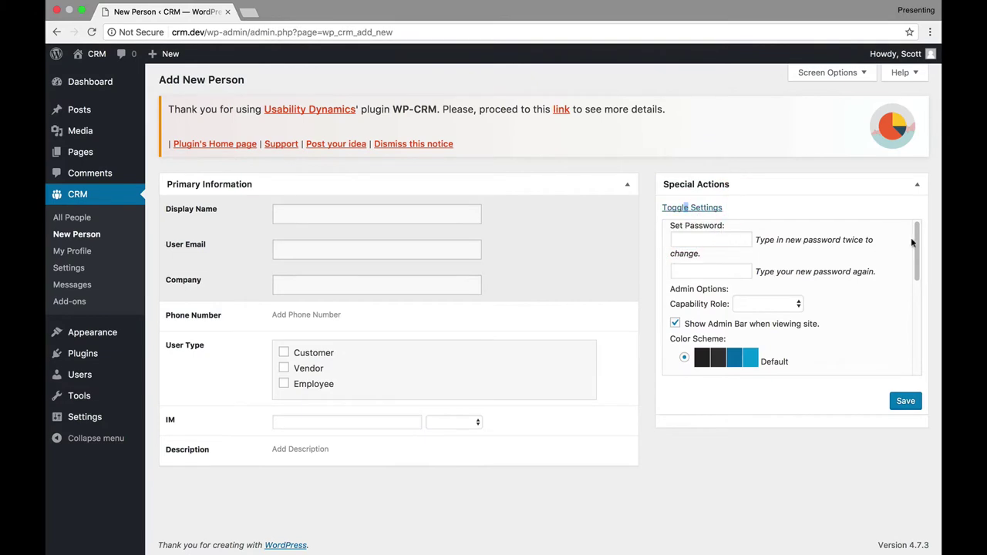
left_click_drag(912, 243, 909, 355)
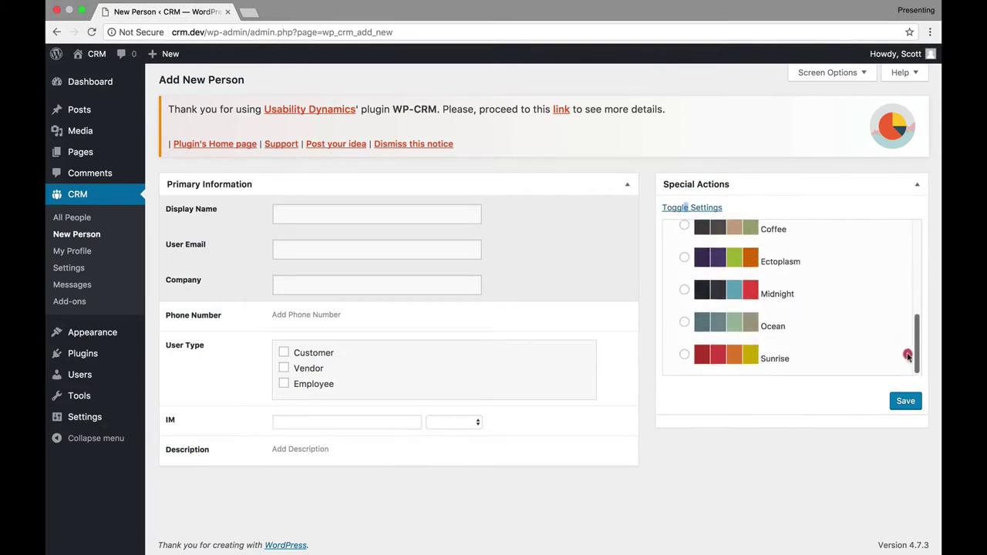
left_click(668, 209)
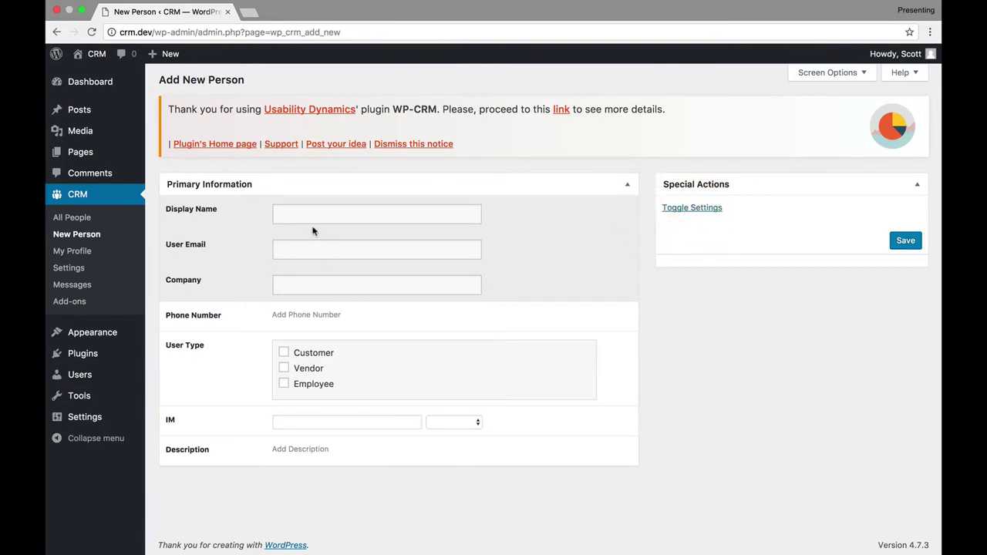
- View WP-CRM's My Profile page, then open the CRM settings and review the main general, automation and email options
left_click(77, 251)
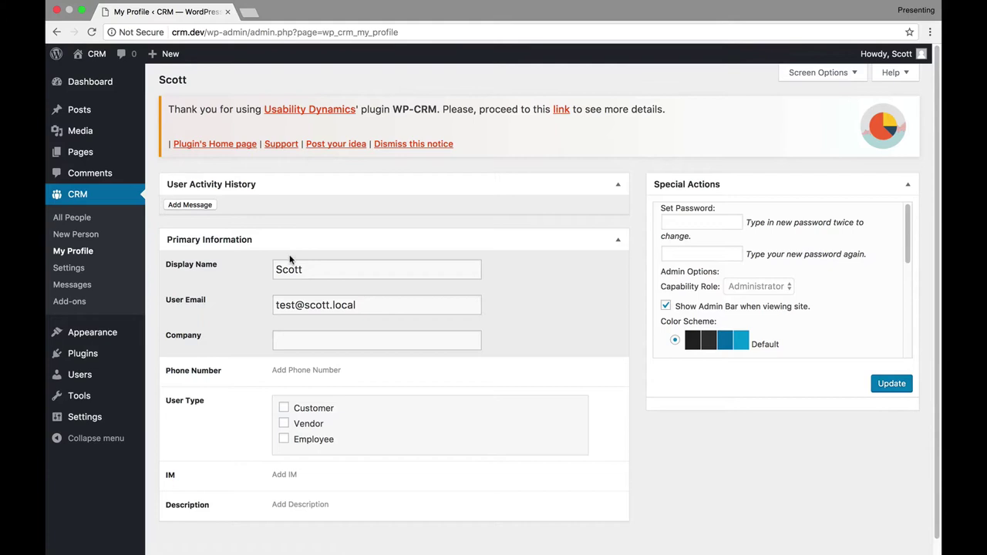
mouse_move(80, 375)
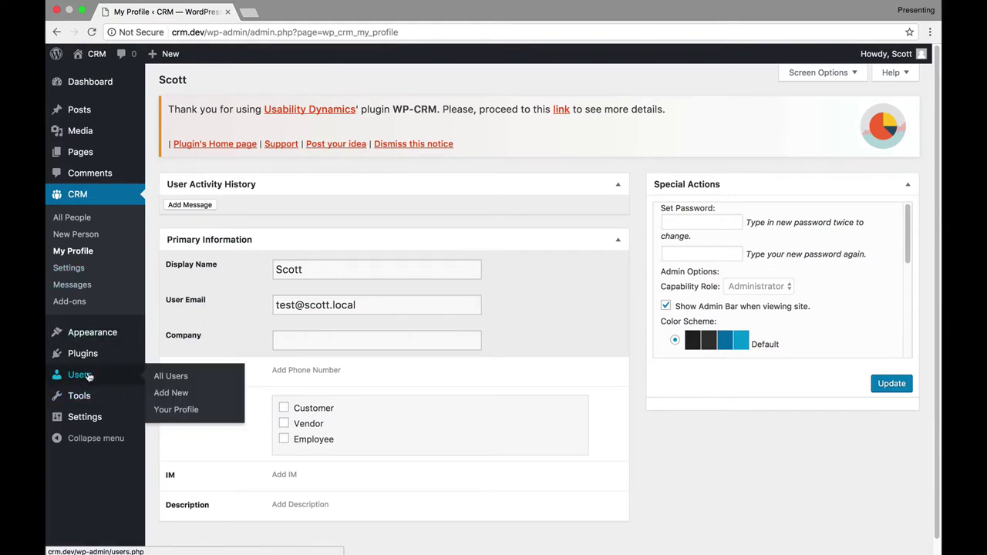
left_click(70, 268)
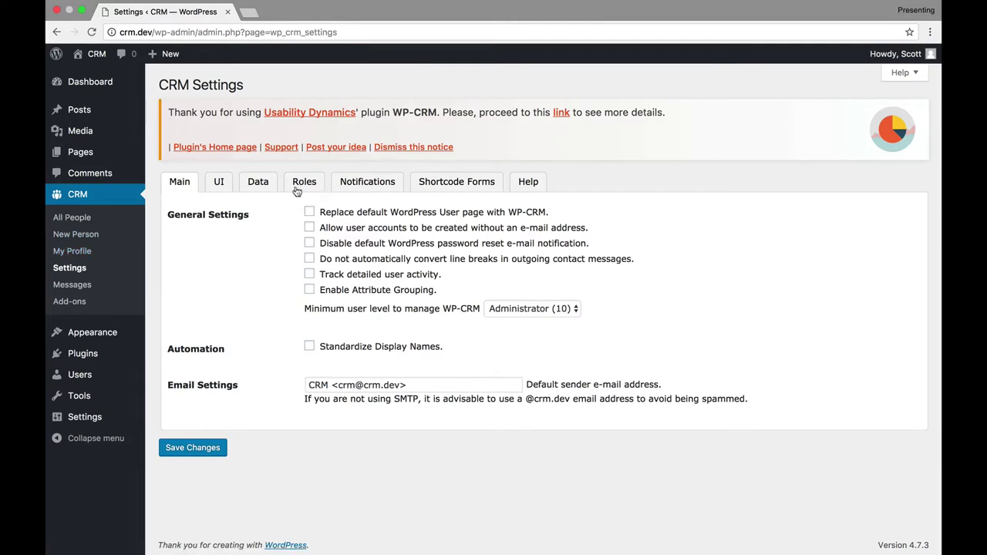
- Examine WP-CRM's UI, Data, Notifications and Roles settings in turn
left_click(219, 184)
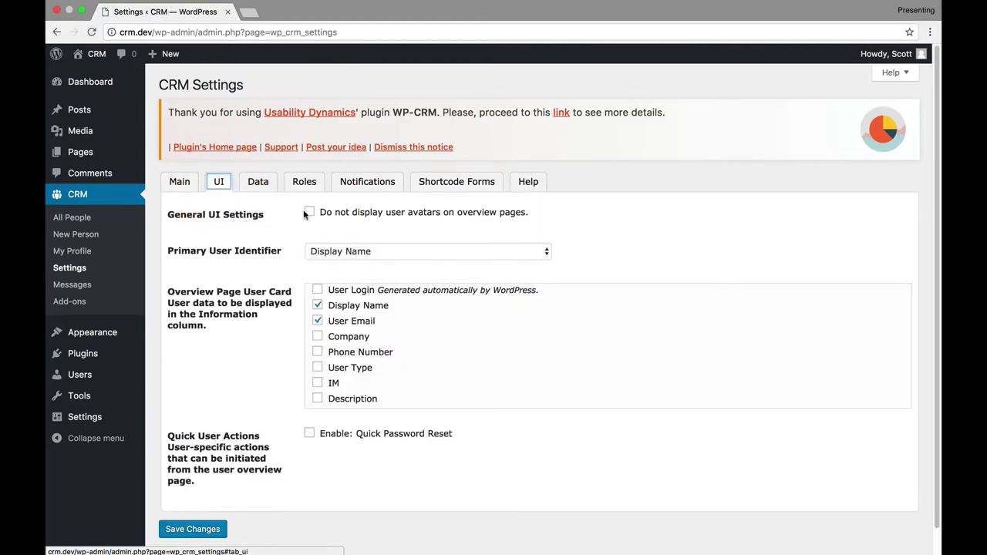
left_click(266, 185)
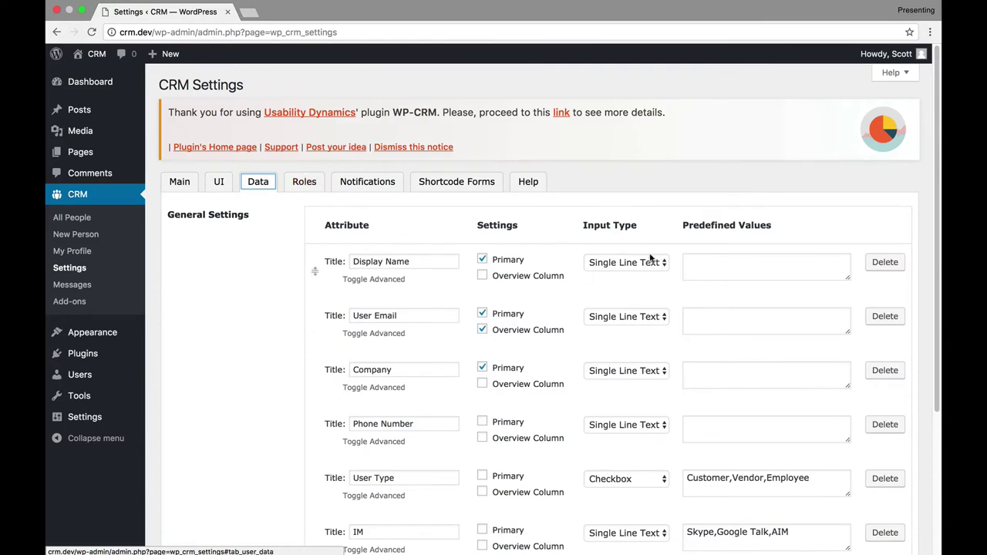
left_click(360, 183)
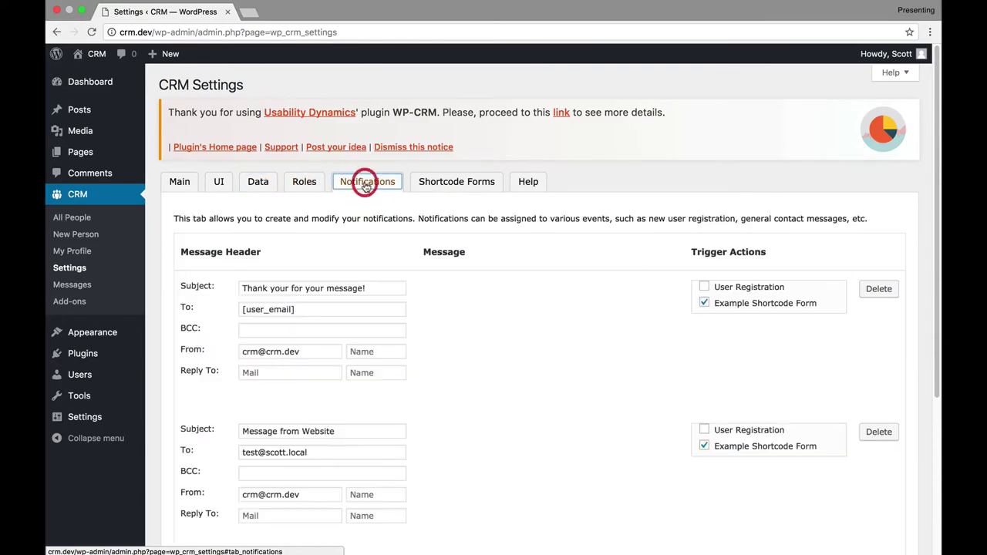
left_click(303, 183)
- Examine the Shortcode Forms settings, including the example form's shortcode, fields and default role option
left_click(437, 182)
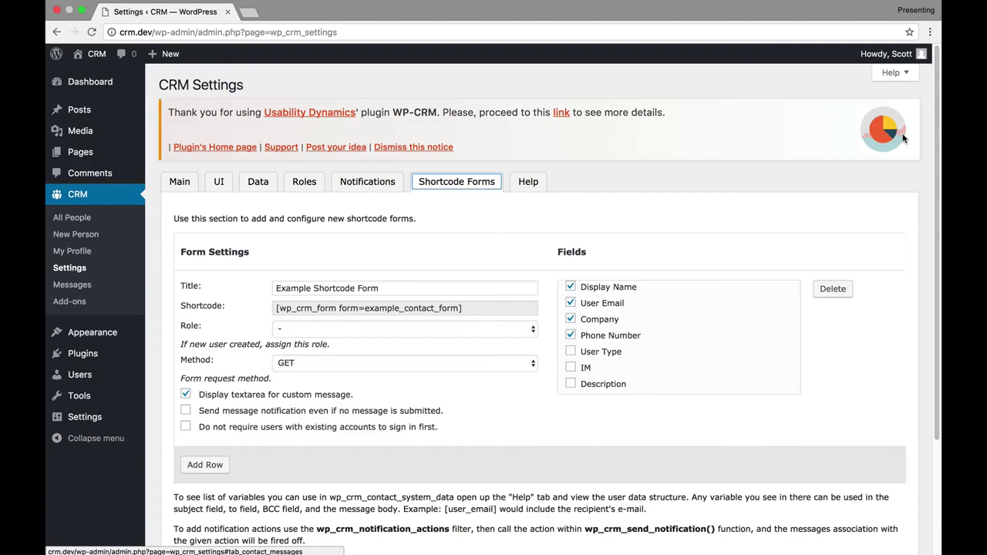
scroll(930, 130, "down", 3)
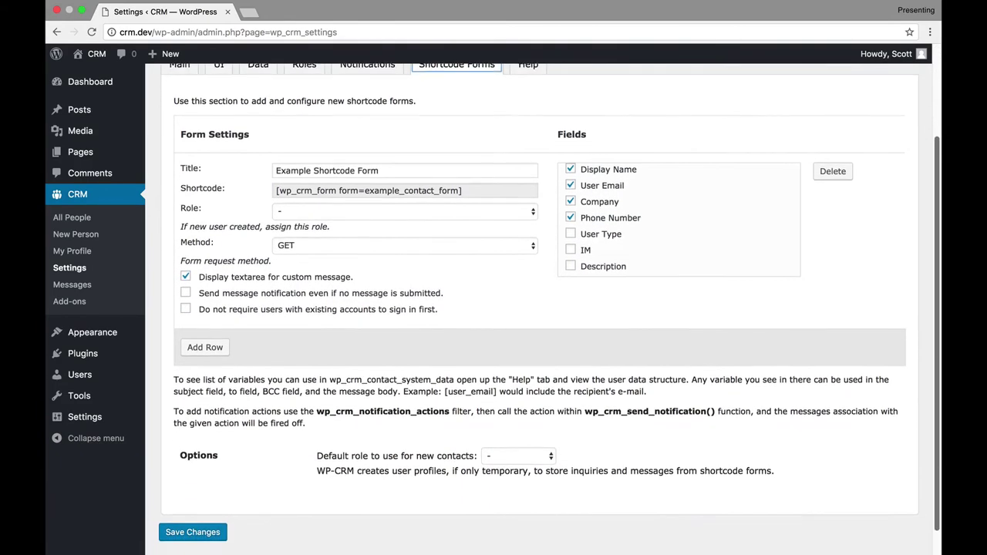
scroll(370, 208, "up", 1)
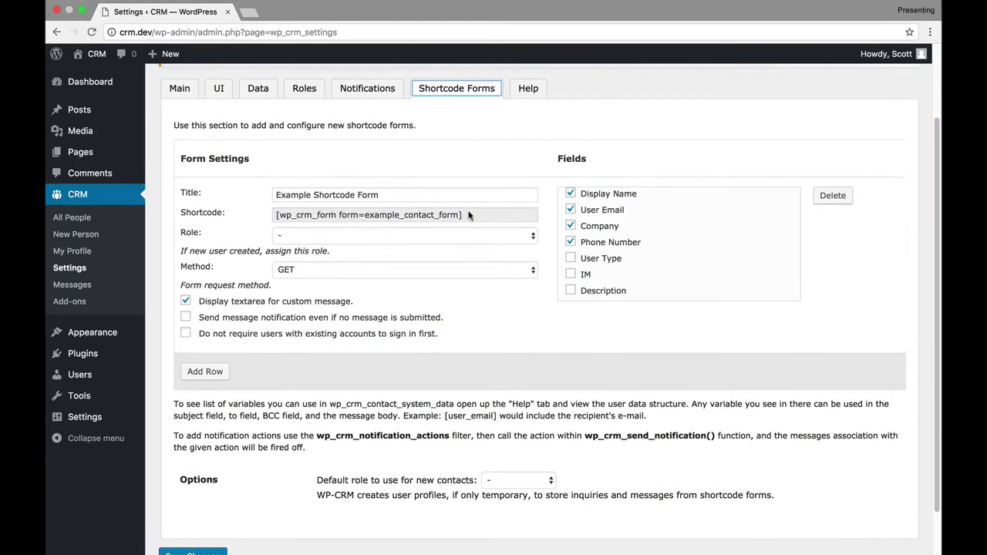
- View WP-CRM's Contact Messages page, then check the Add-ons Manager's Licenses and More Products sections
left_click(298, 215)
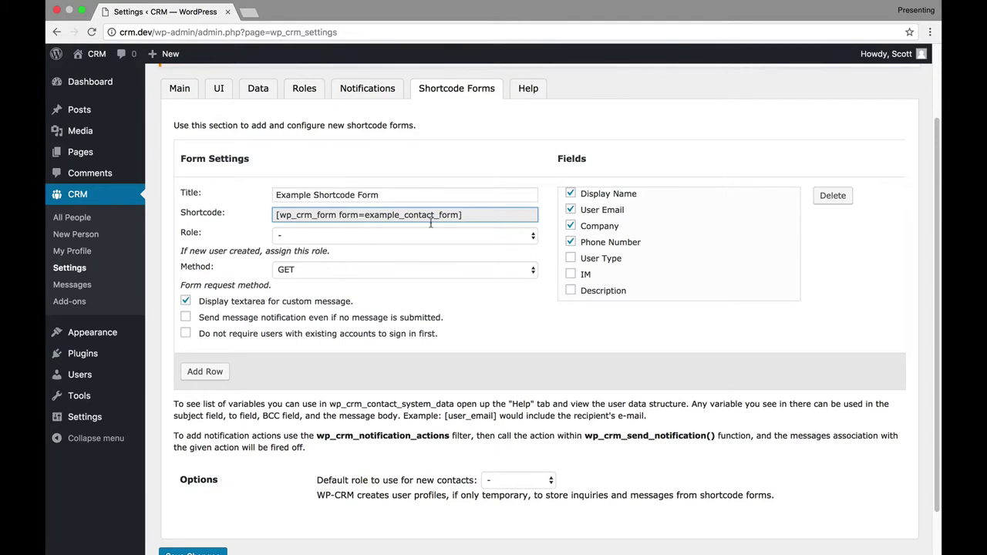
left_click(77, 285)
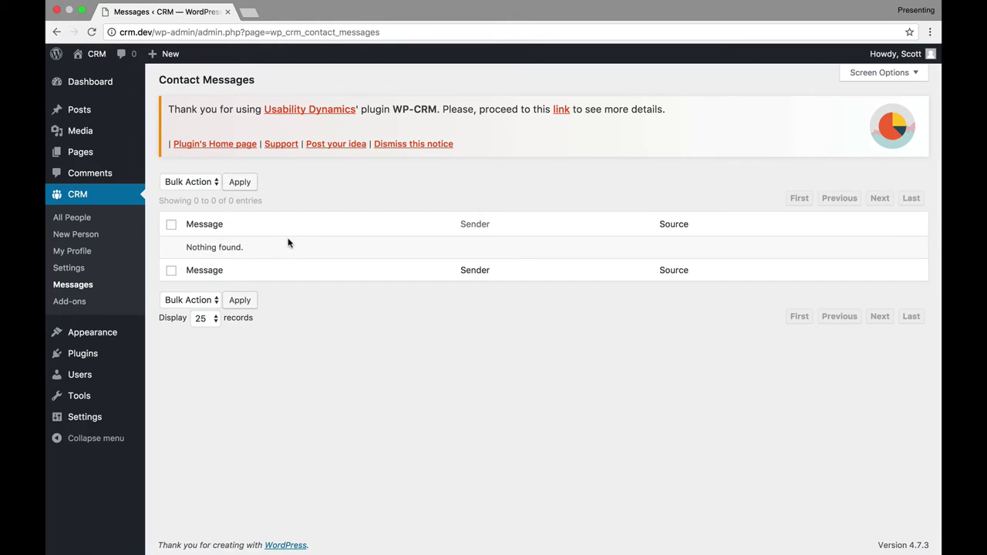
left_click(69, 301)
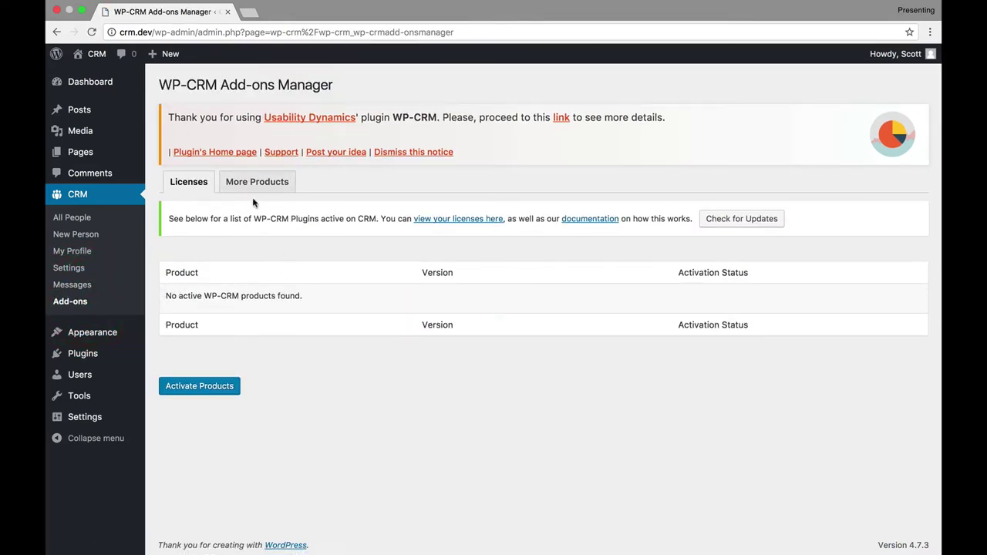
left_click(253, 183)
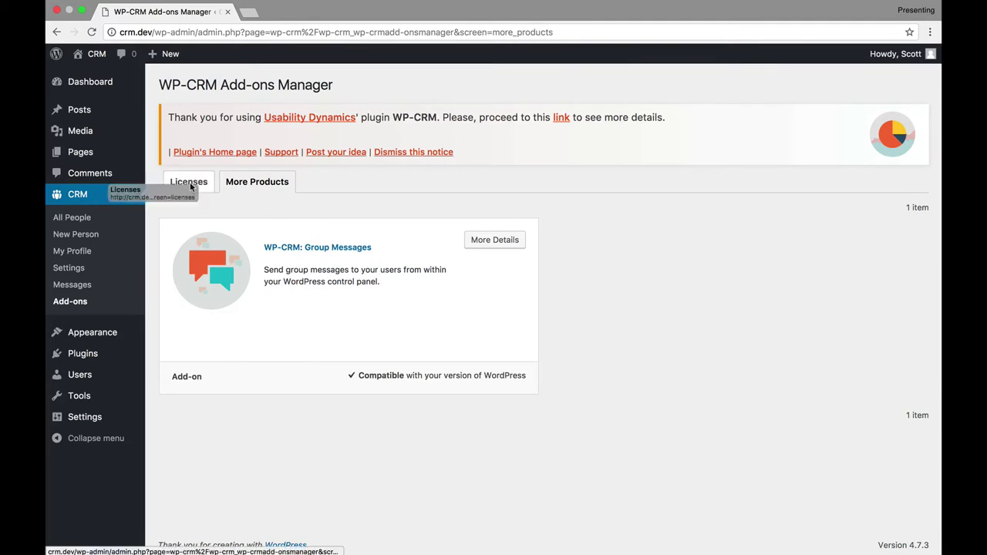
- Return to the All People list and visualize the user data
left_click(82, 219)
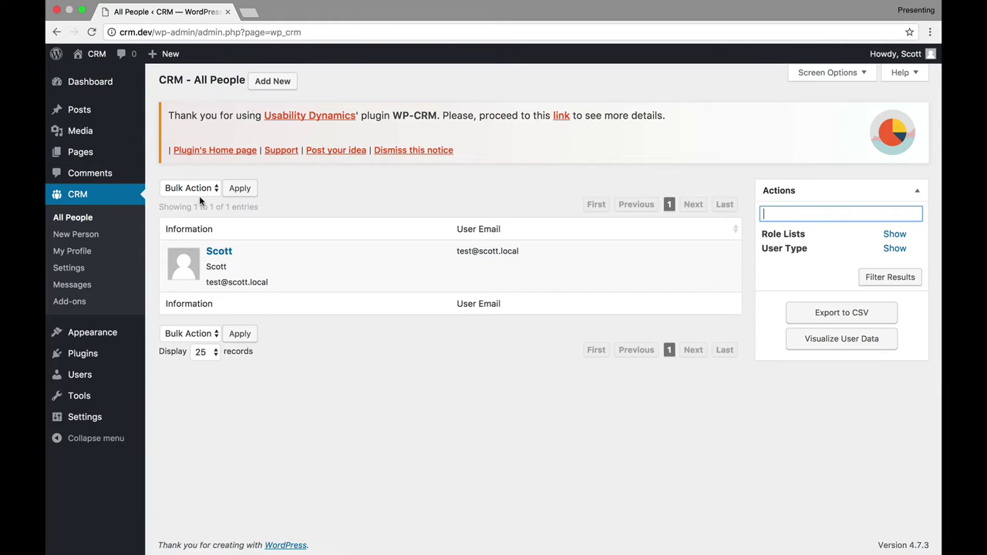
left_click(846, 347)
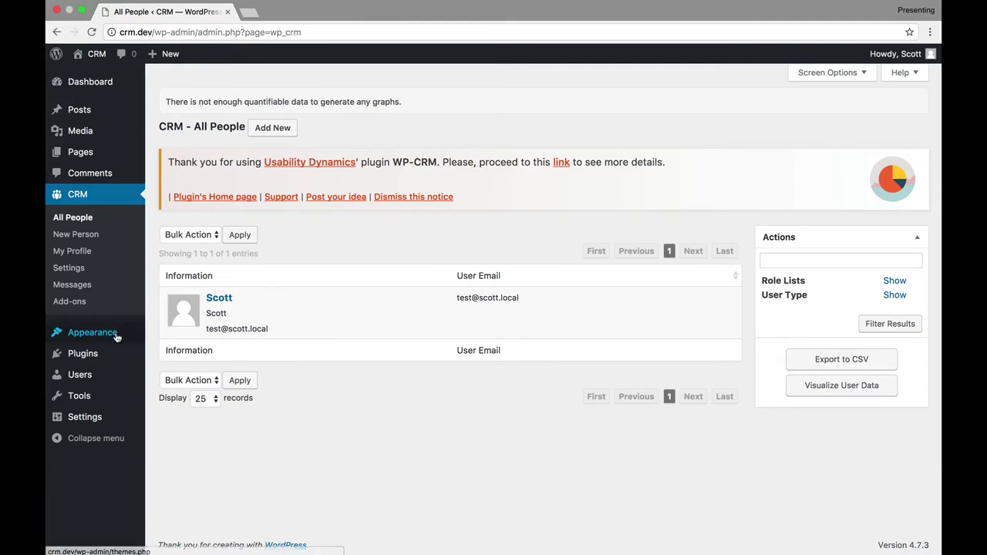
- Deactivate the WP-CRM plugin and activate WP-CRM System instead
left_click(82, 353)
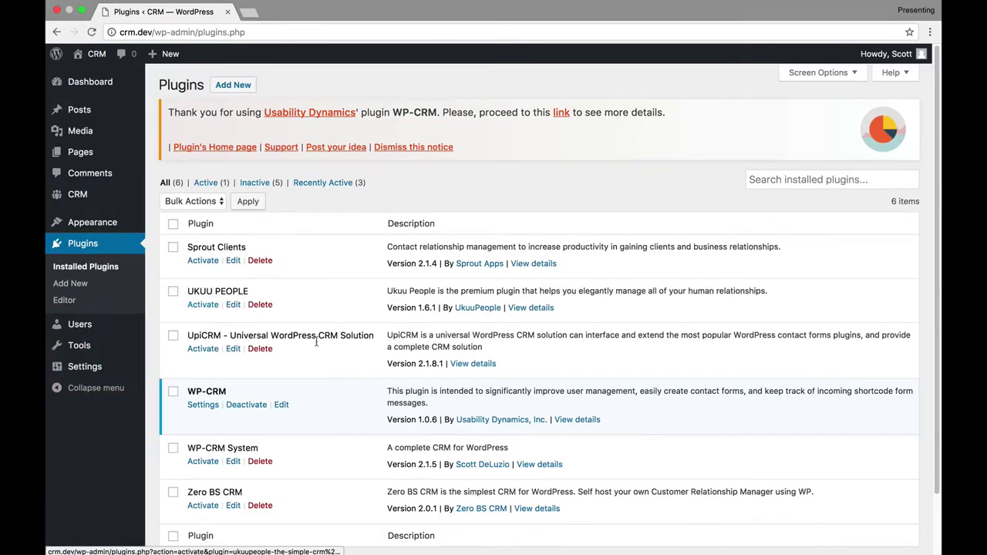
left_click(245, 404)
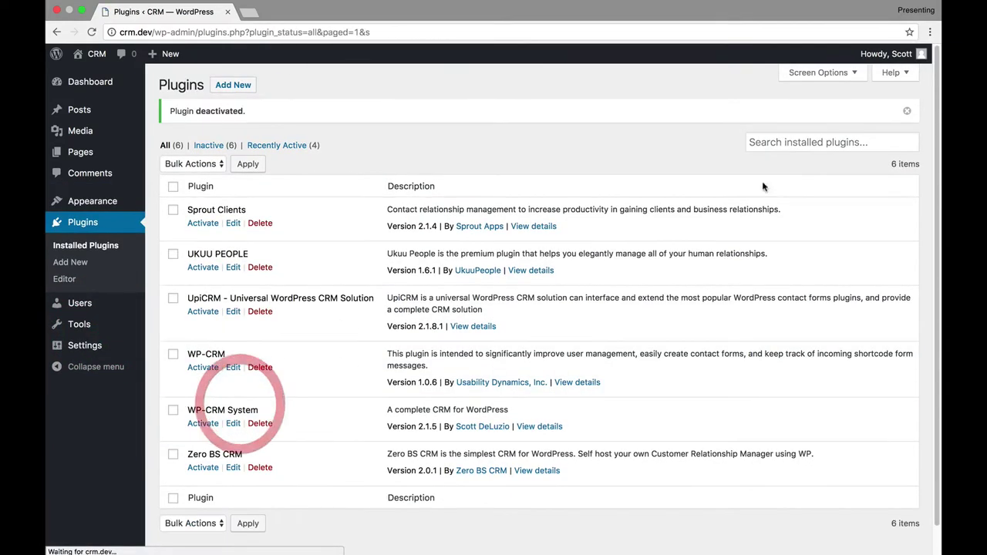
left_click(202, 424)
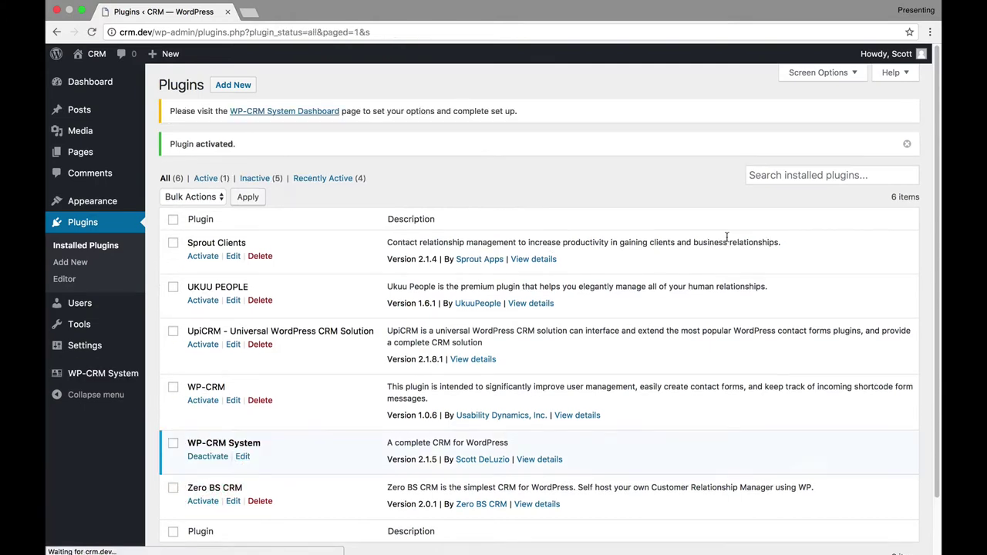
- Examine the WP-CRM System dashboard, including its calendar and the Address Book, Projects, Tasks and Opportunities boxes
left_click(77, 374)
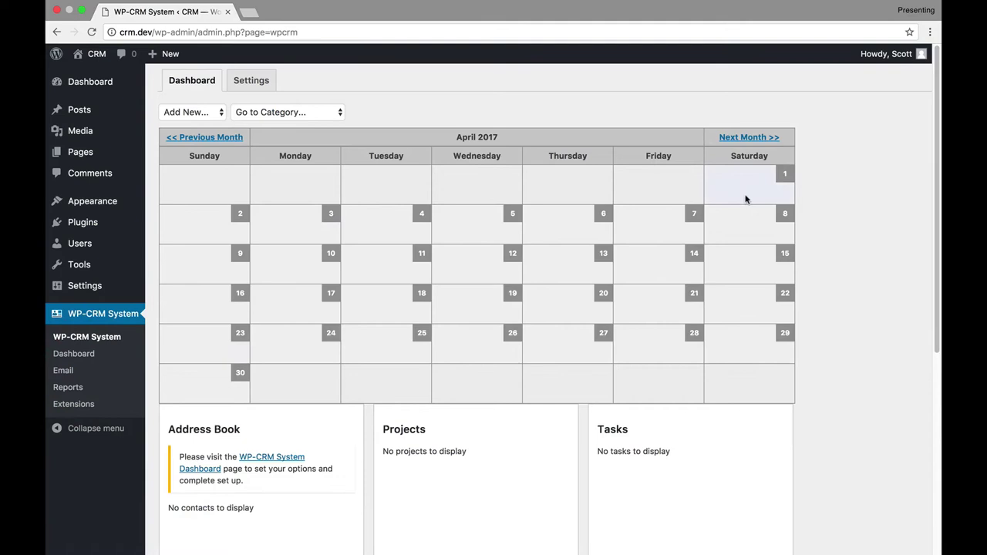
scroll(933, 254, "down", 5)
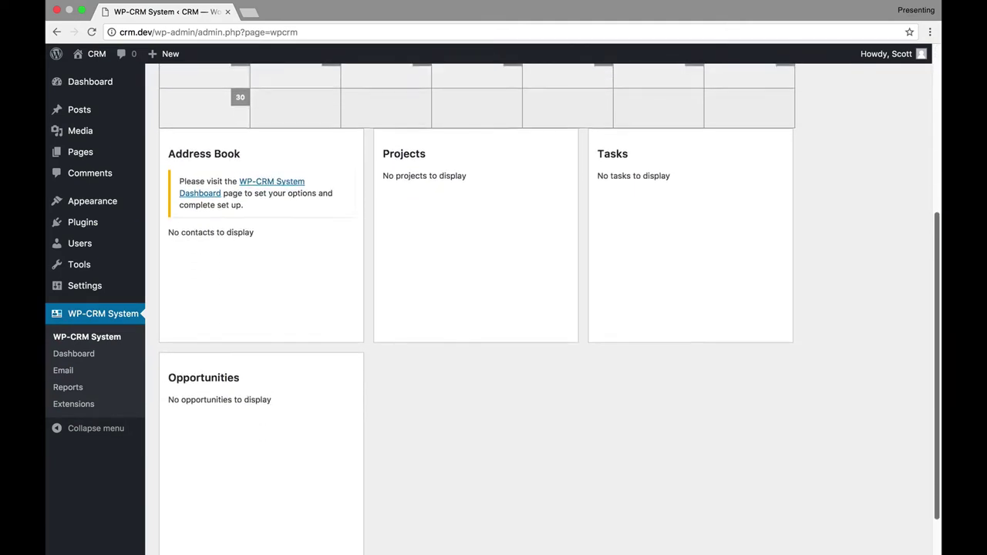
scroll(824, 149, "up", 8)
- Review the WP-CRM System settings, including the Default Currency choices, and view the System Info report
left_click(251, 80)
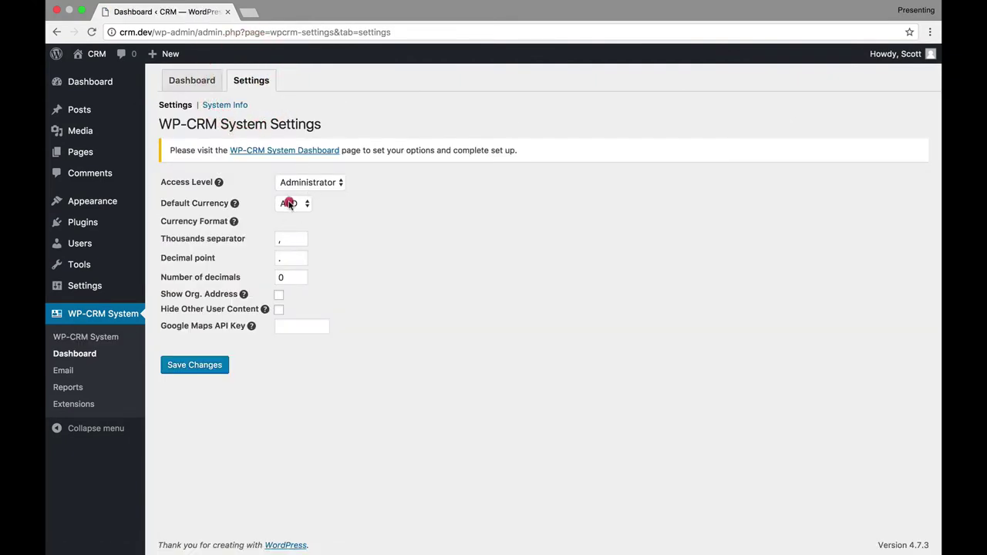
left_click(289, 204)
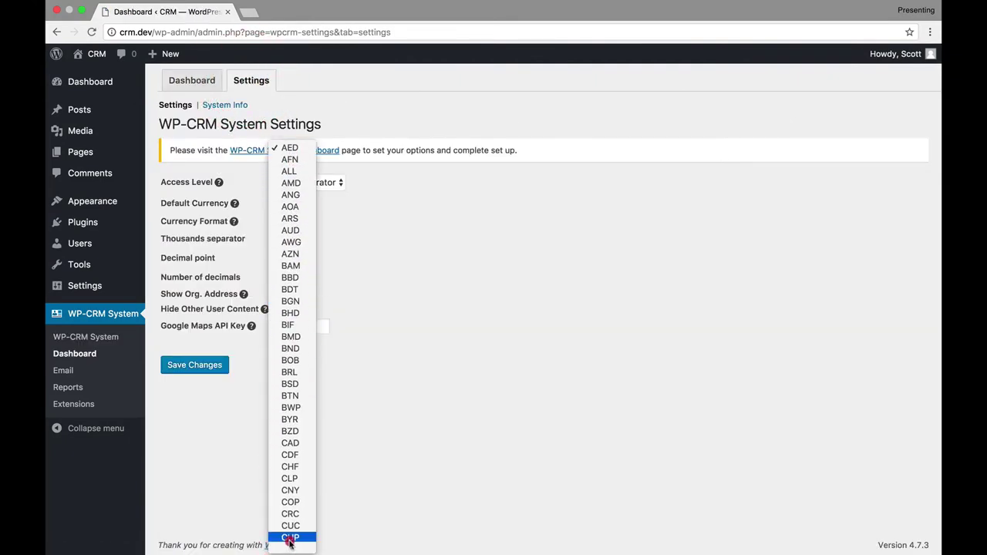
mouse_move(293, 548)
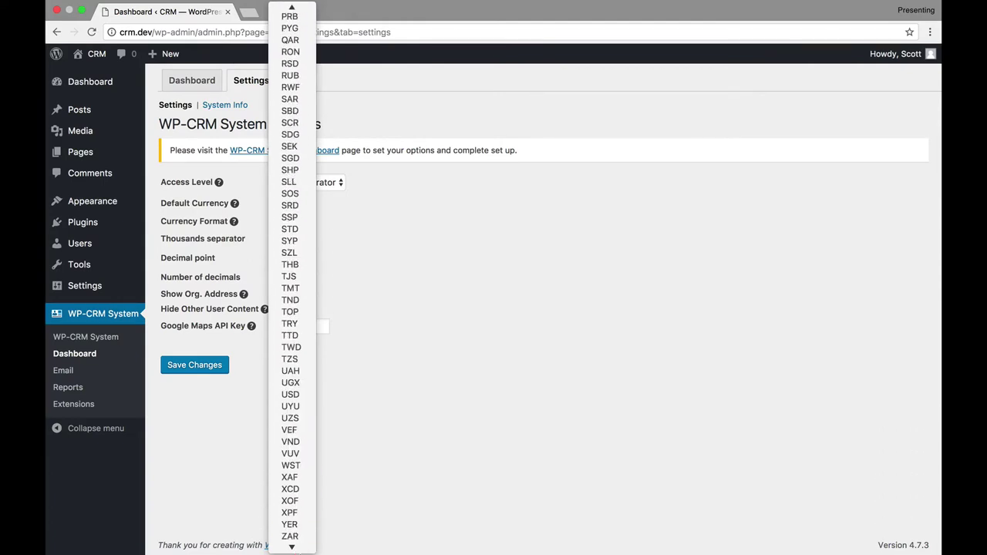
left_click(183, 401)
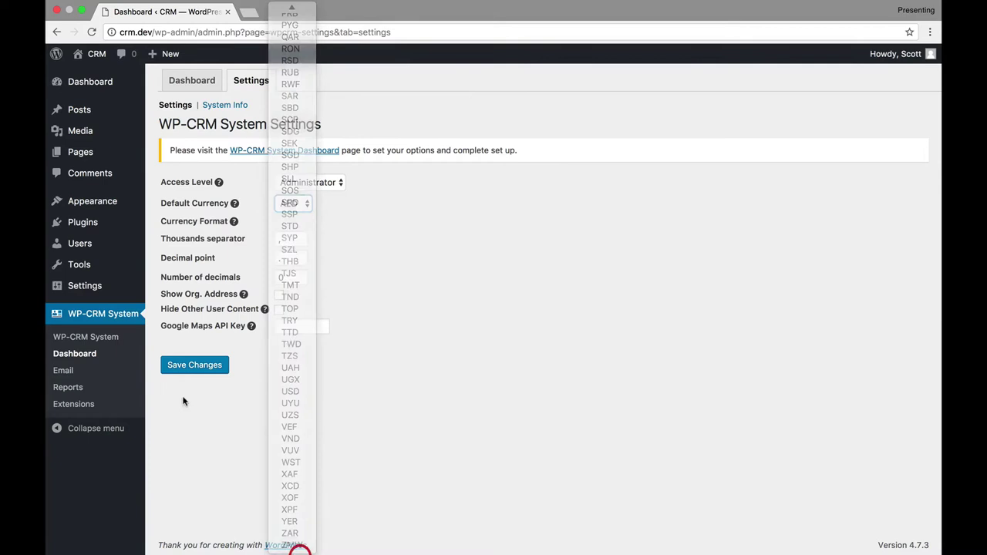
left_click(220, 109)
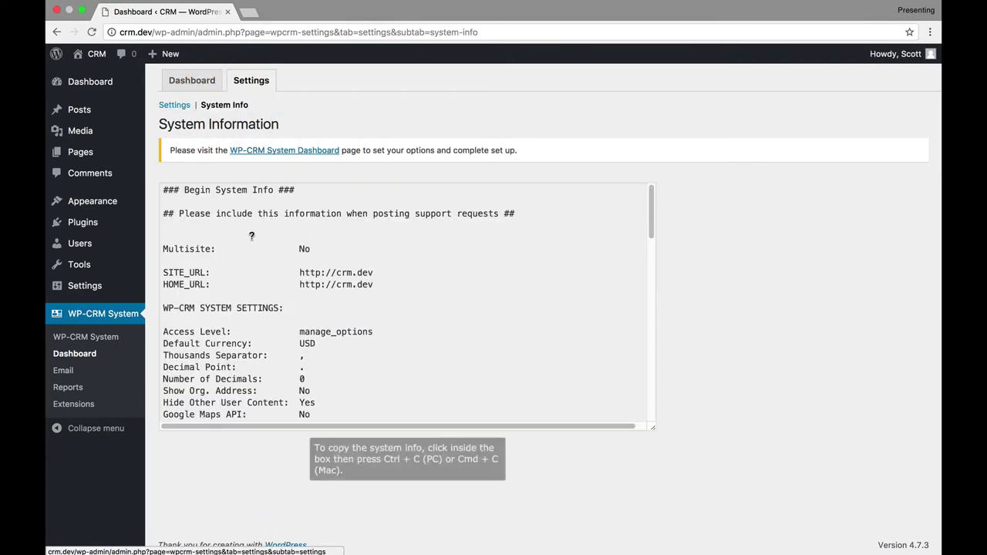
- Examine WP-CRM System's Send Email form, including its recipients, message fields and organization filter
left_click(63, 370)
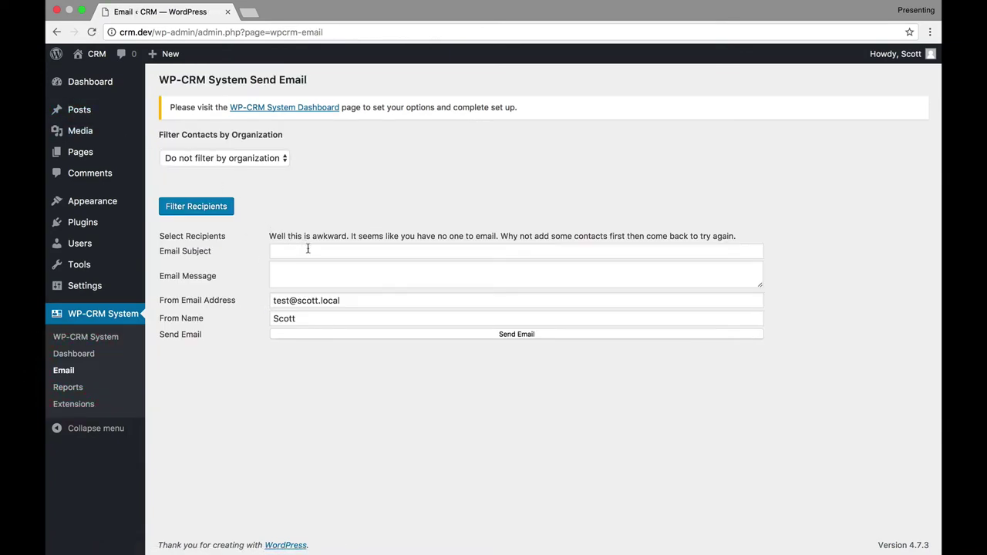
left_click(295, 314)
left_click(280, 264)
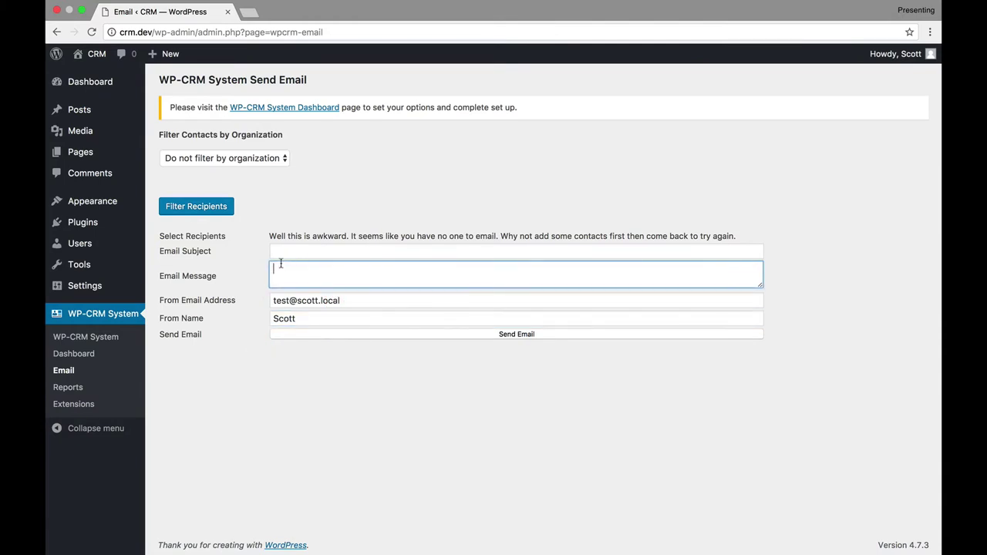
left_click_drag(277, 236, 437, 235)
left_click(323, 273)
left_click(220, 159)
left_click(198, 270)
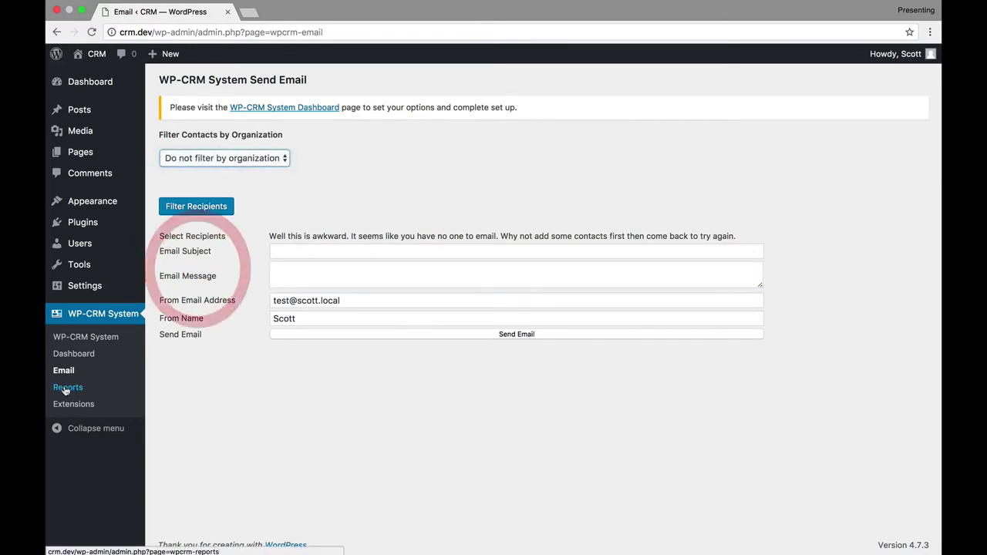
- Look through the Overview, Project, Opportunity, Organization, Contact and Campaign reports
left_click(68, 387)
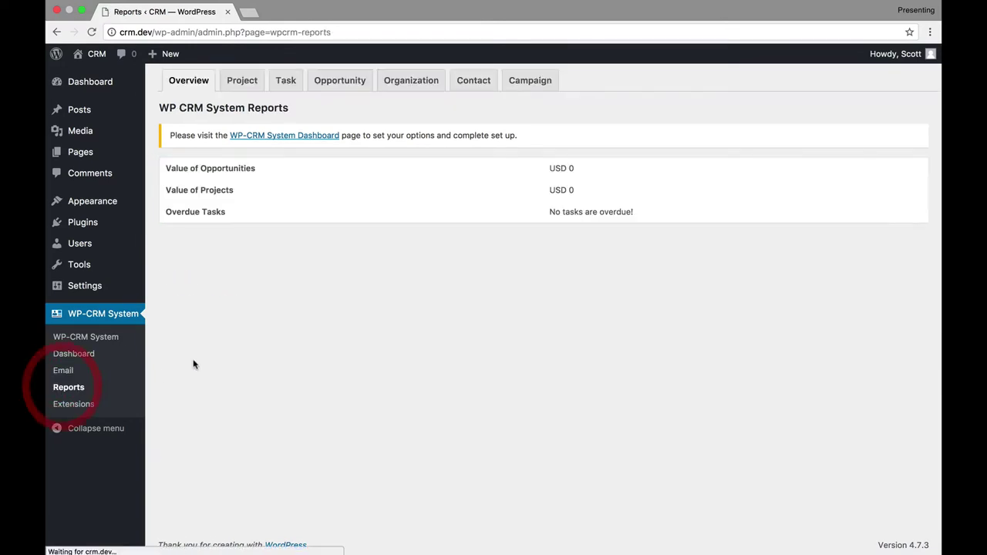
left_click(249, 81)
left_click(342, 82)
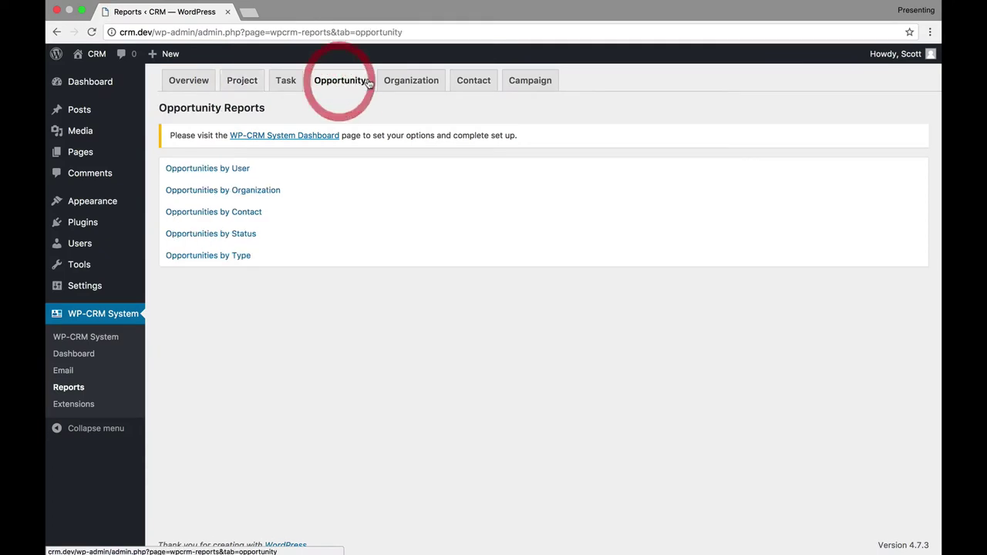
left_click(411, 81)
left_click(461, 80)
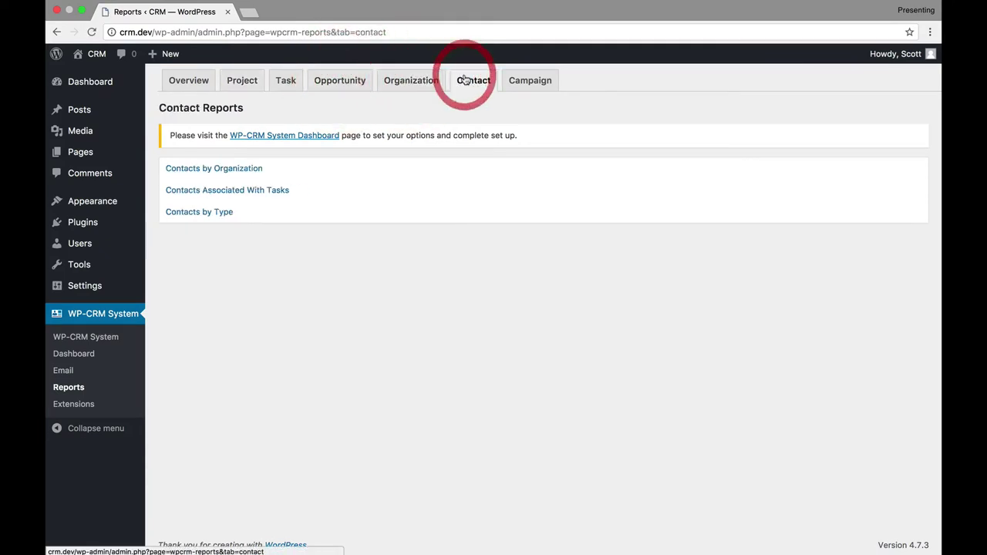
left_click(532, 79)
- Browse the full overview of available WP-CRM System extensions, including the form connectors and importers
left_click(74, 404)
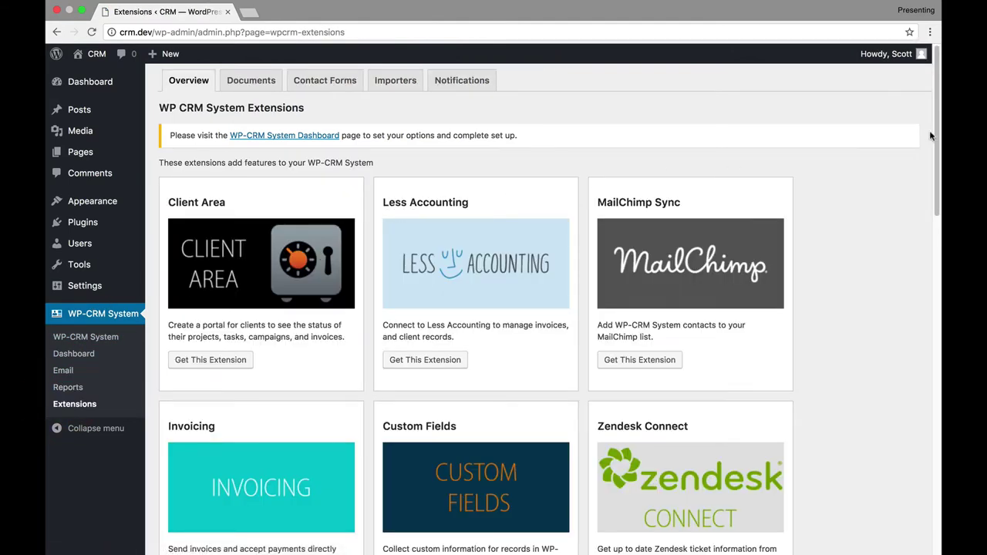
scroll(931, 136, "down", 3)
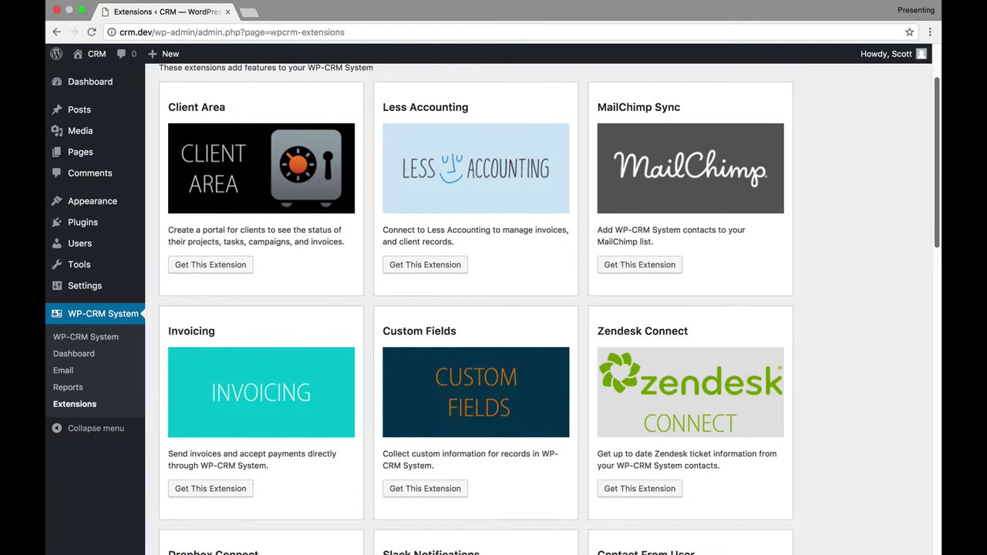
left_click(924, 161)
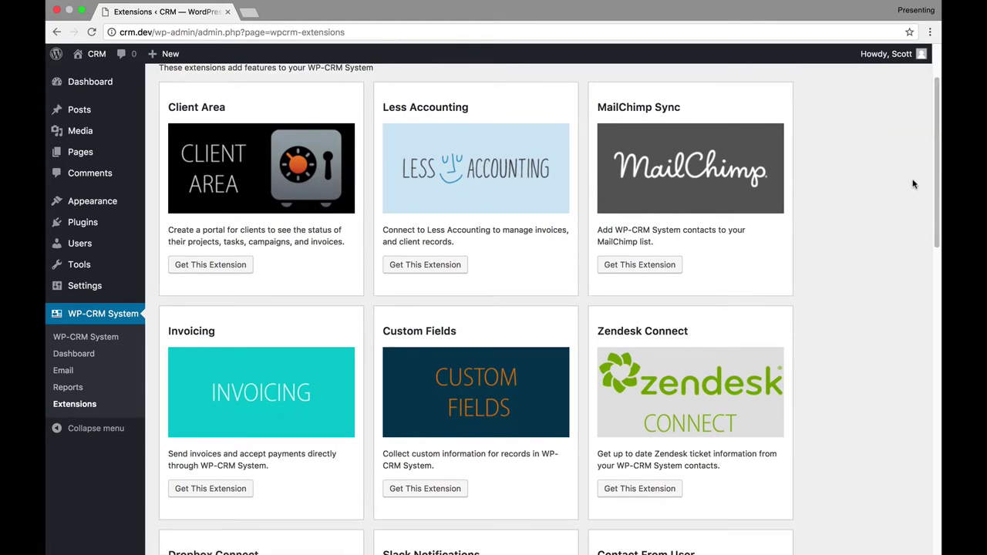
mouse_move(938, 191)
left_mouse_down()
mouse_move(933, 267)
mouse_move(925, 250)
mouse_move(907, 329)
mouse_move(920, 386)
left_mouse_up()
scroll(921, 390, "down", 3)
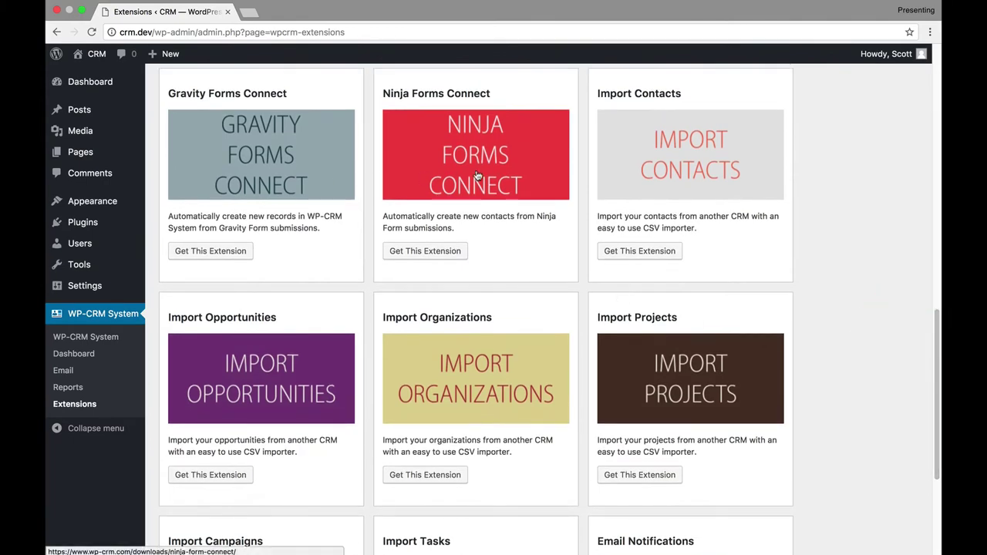
left_click_drag(940, 373, 540, 142)
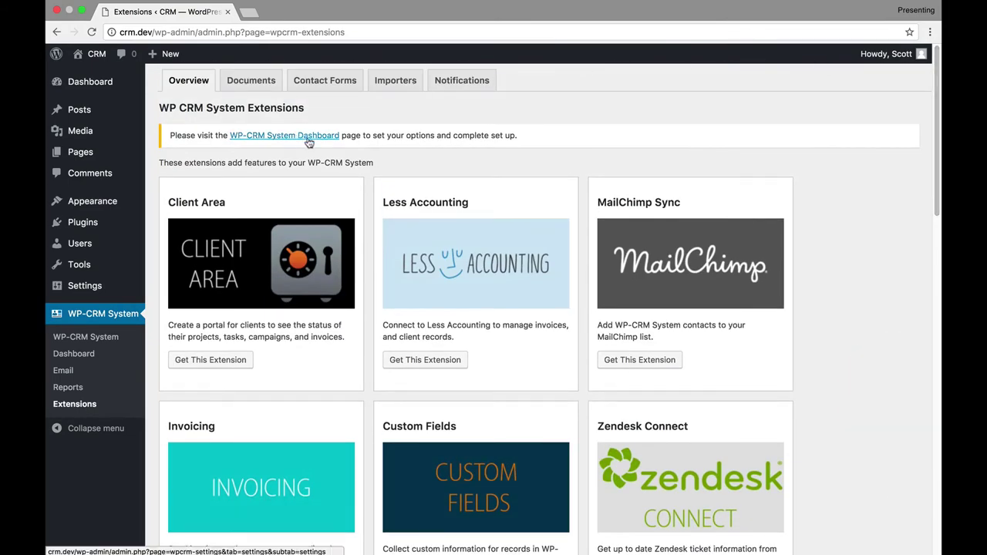
- Open the Client Area extension's web page, dismiss the discount offer, and browse the site's Extensions catalog
left_click(229, 360)
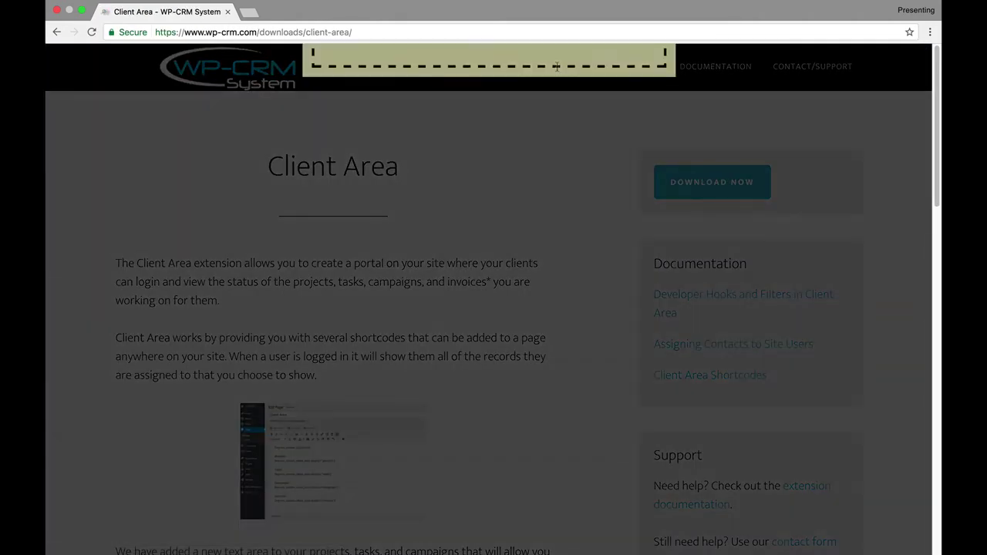
left_click(563, 106)
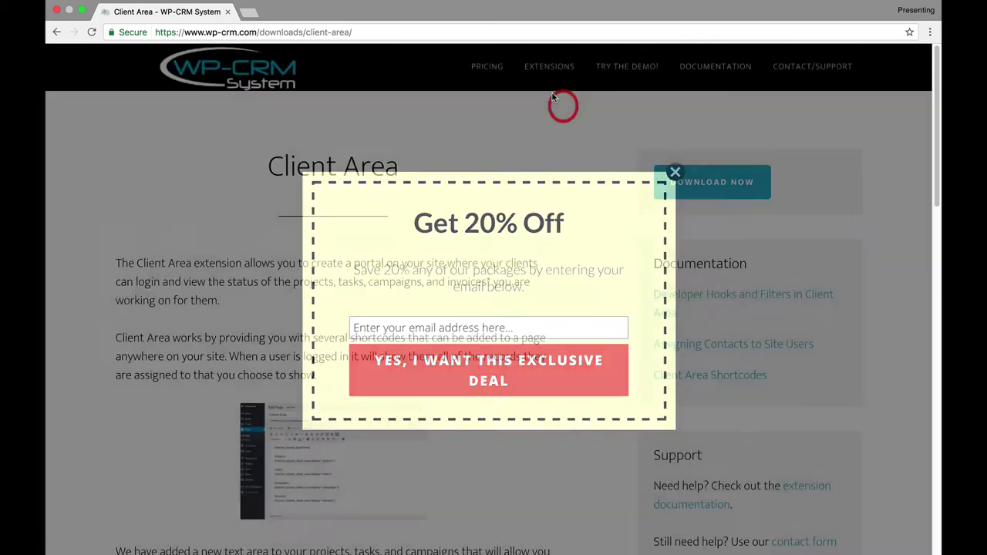
left_click(548, 67)
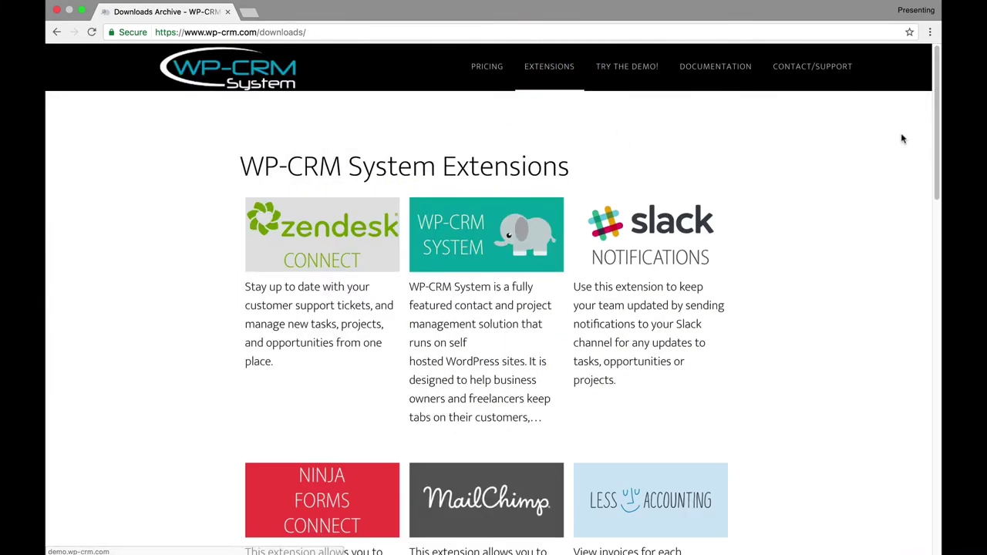
left_click_drag(937, 127, 865, 75)
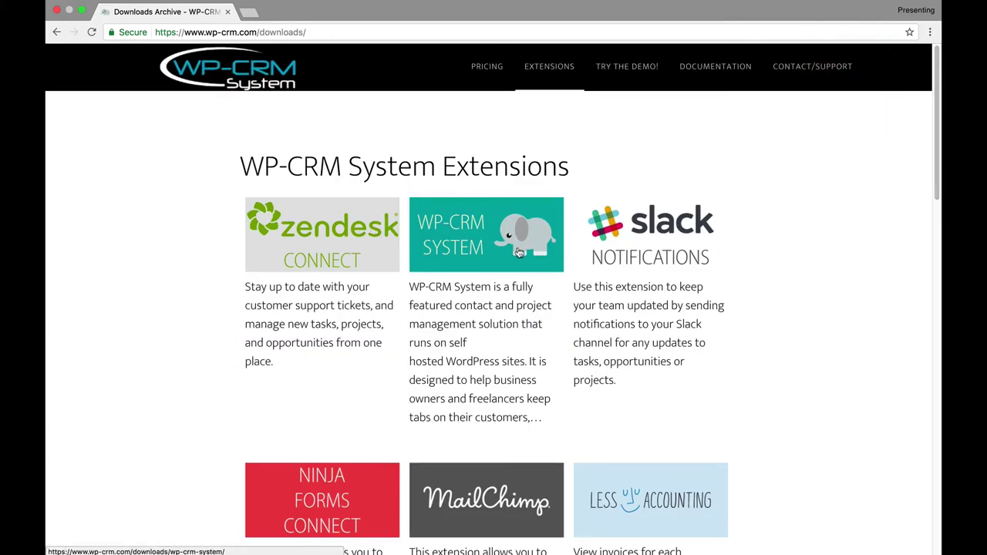
- Open the MailChimp Sync extension's page, check its Professional and Lifetime package prices, and close the pricing popup
left_click(444, 503)
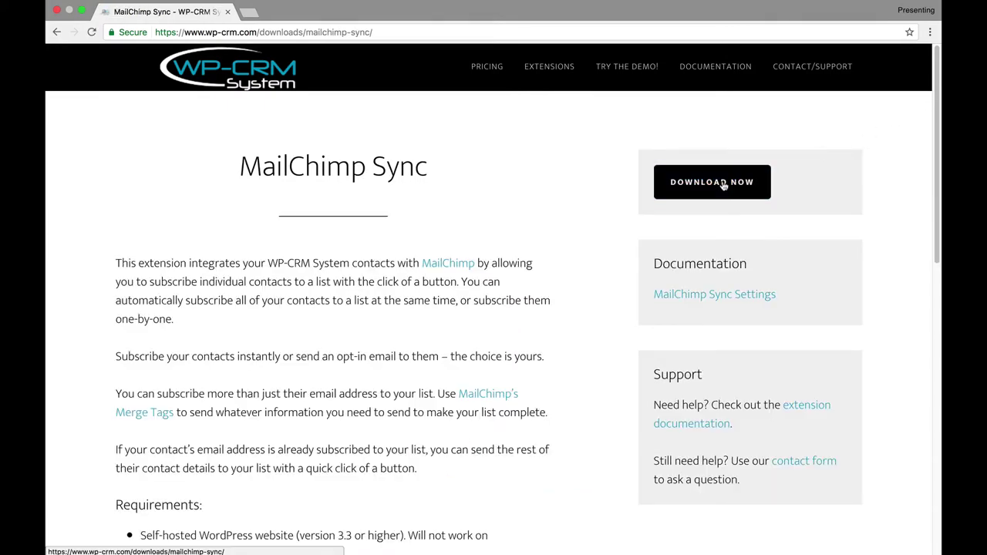
left_click(721, 185)
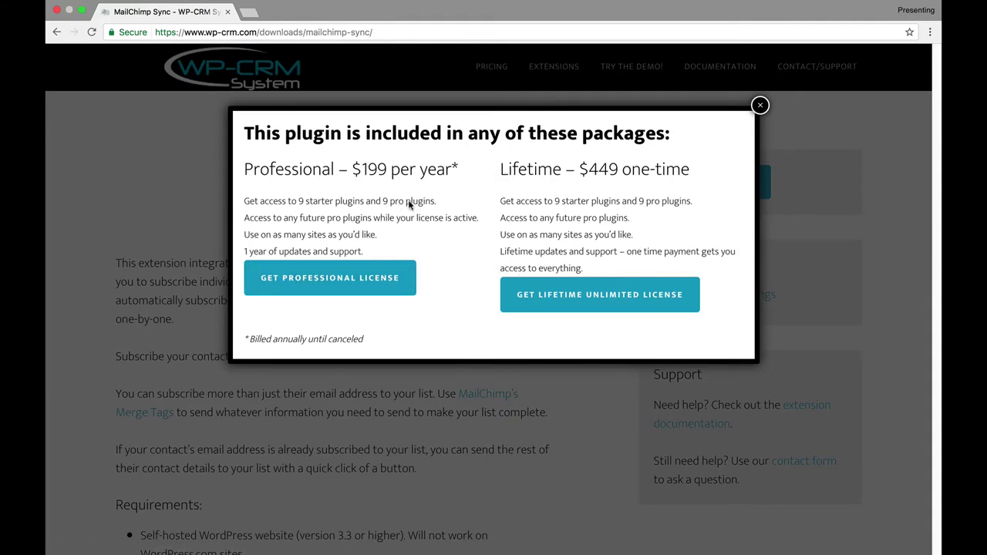
left_click_drag(368, 177, 439, 170)
left_click(440, 169)
left_click_drag(590, 174, 691, 172)
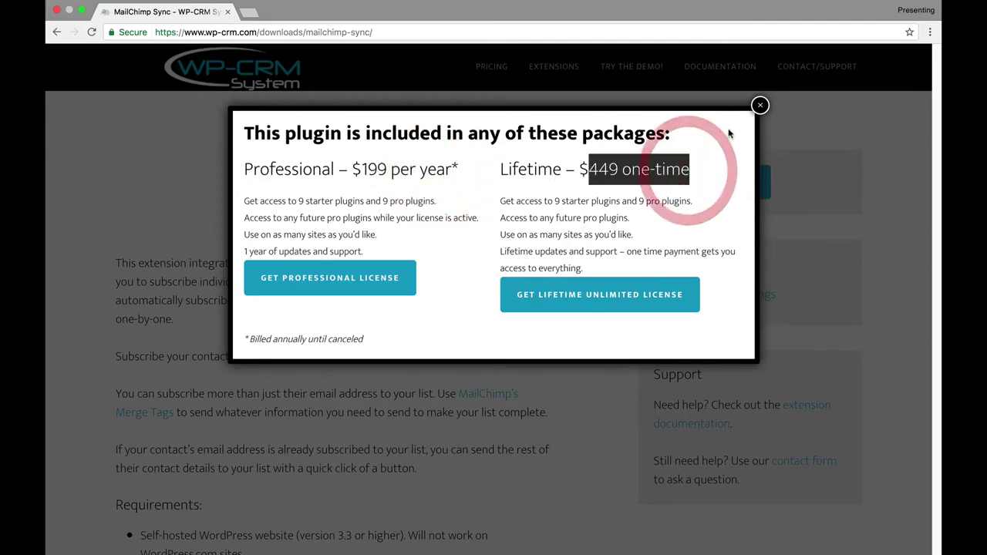
left_click(760, 105)
- Return to the WordPress Extensions page and browse the WP-CRM System extensions through the importers and Email Notifications
right_click(55, 35)
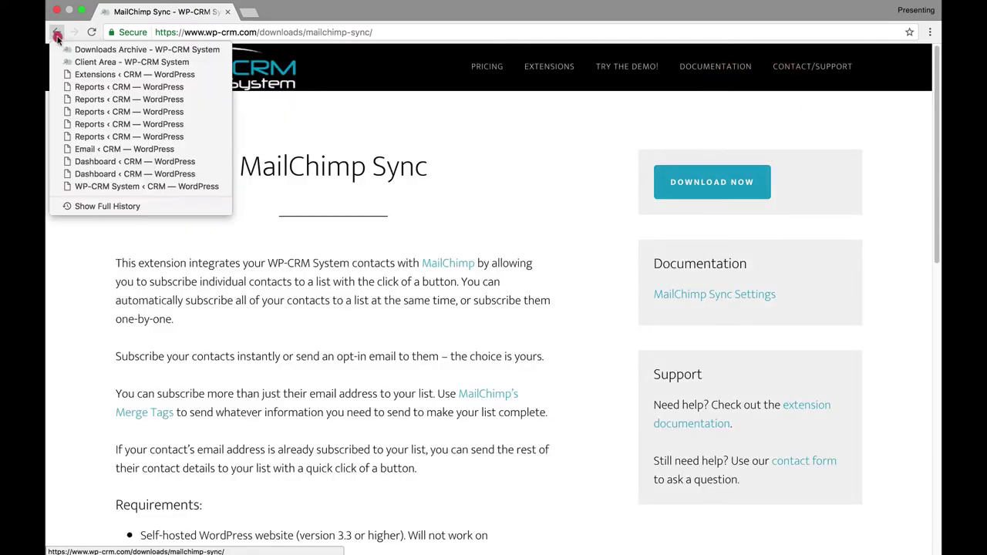
left_click(87, 75)
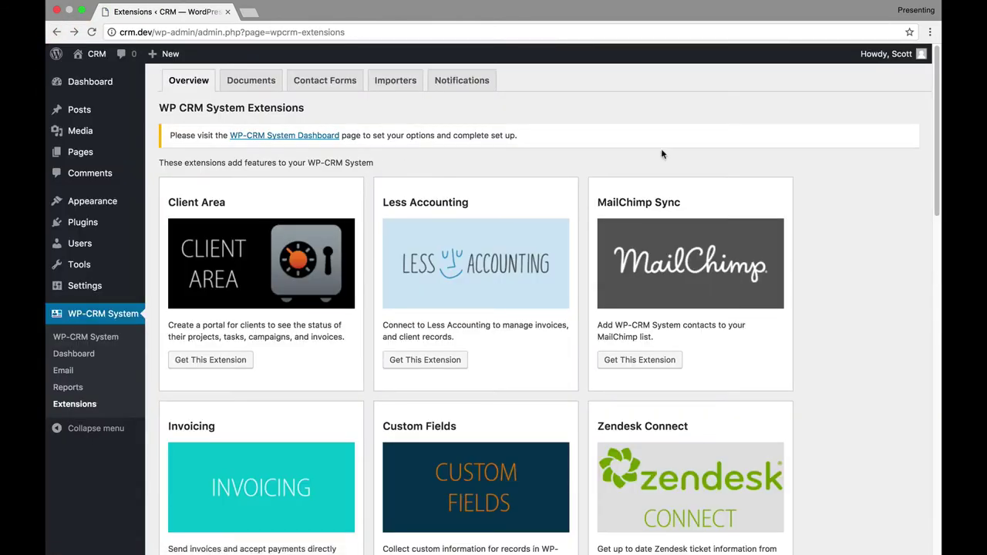
left_click(935, 139)
left_click_drag(933, 136, 936, 241)
scroll(494, 309, "down", 2)
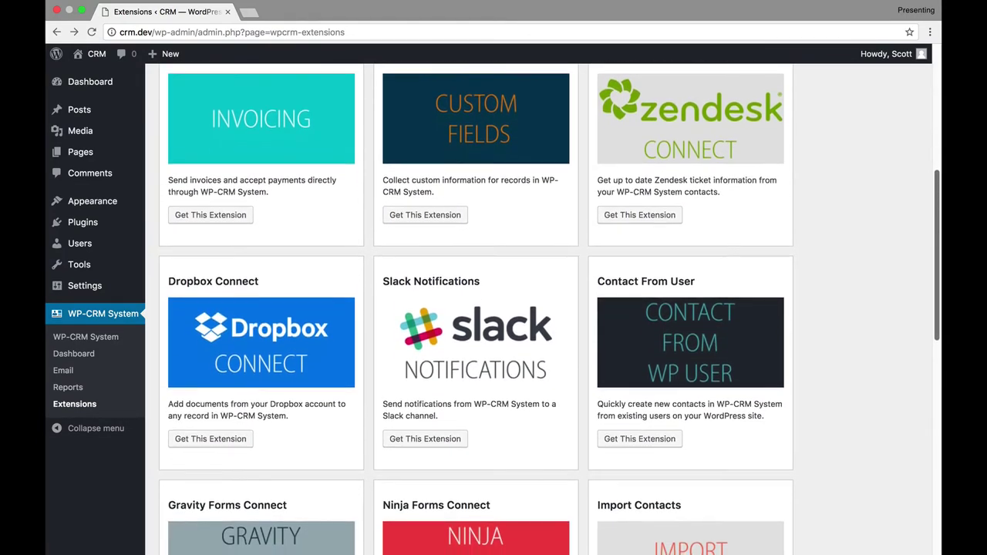
scroll(493, 308, "down", 10)
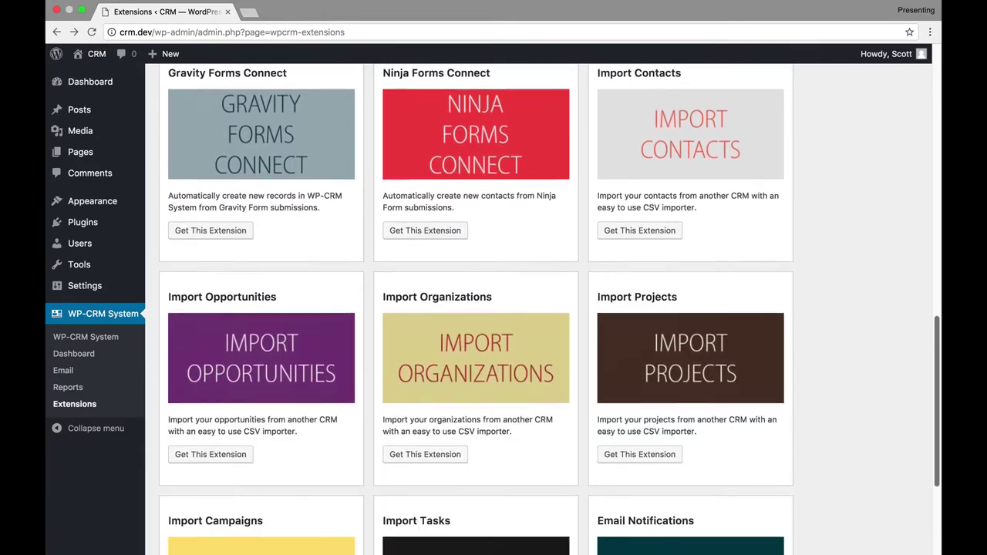
scroll(917, 471, "down", 1)
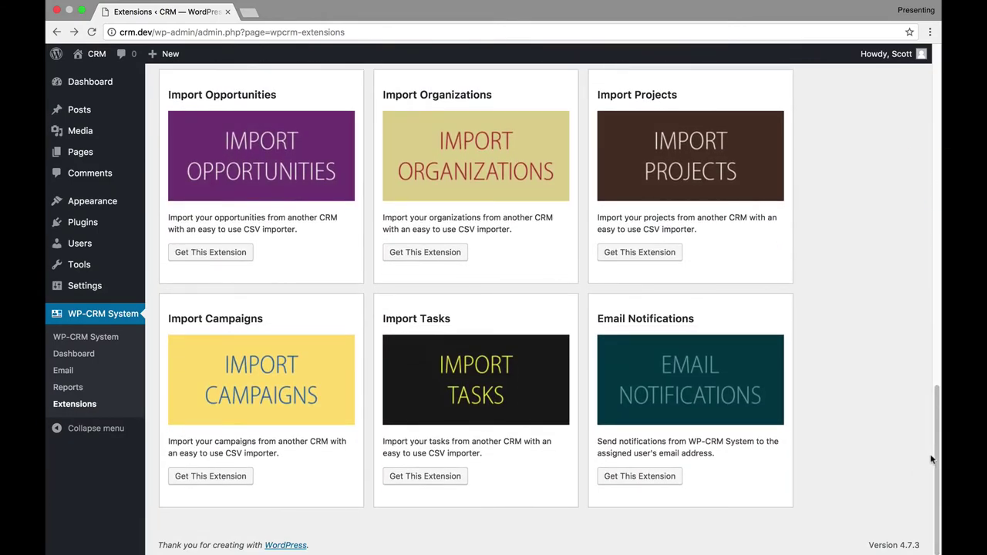
scroll(922, 432, "up", 1)
left_click(910, 411)
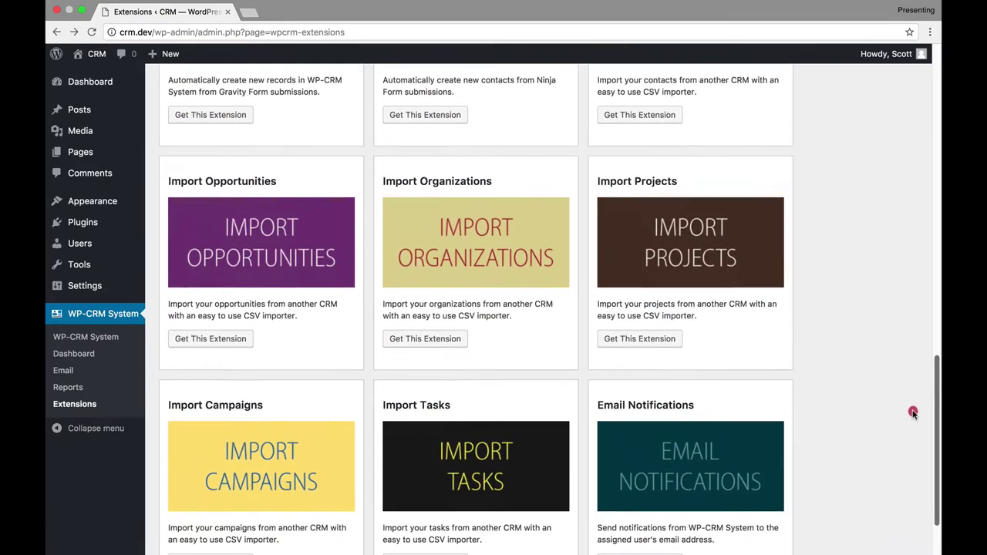
scroll(838, 279, "up", 4)
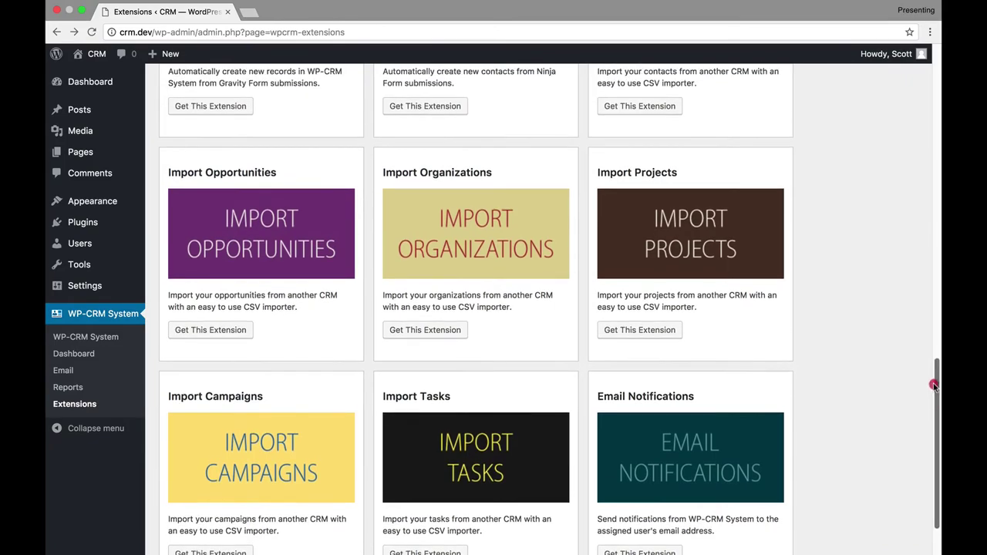
left_click(771, 58)
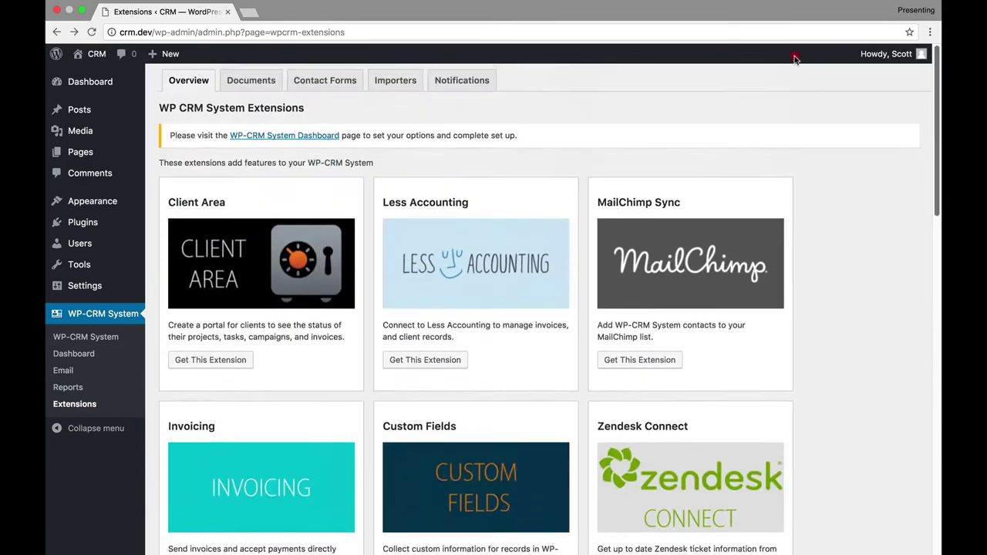
- Deactivate the WP-CRM System plugin and activate Zero BS CRM from the installed plugins
left_click(100, 226)
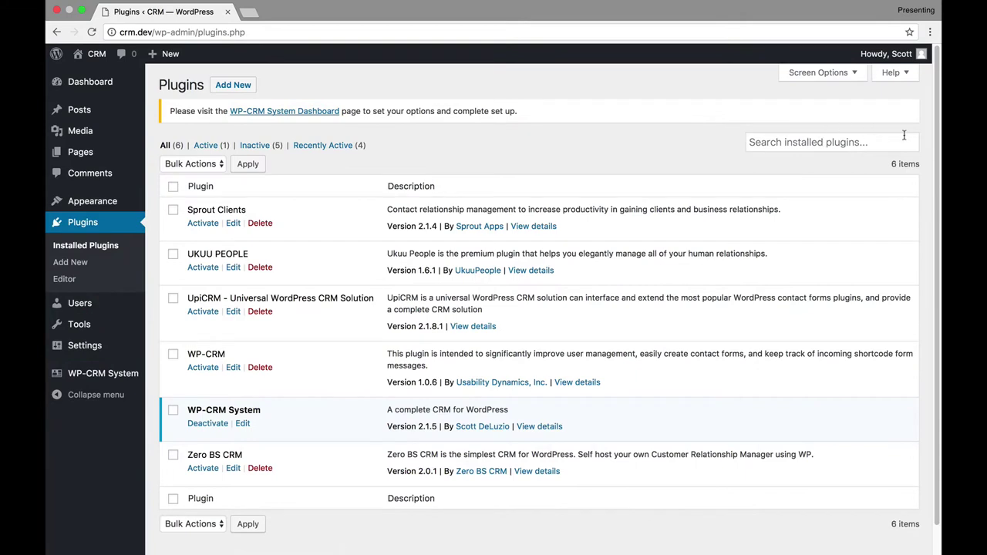
scroll(926, 151, "down", 1)
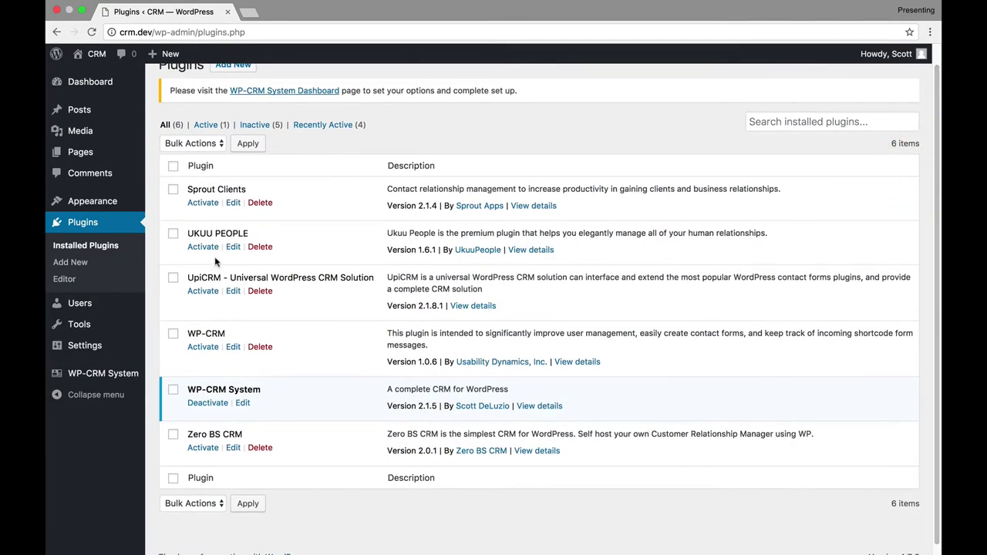
double_click(193, 280)
left_click_drag(188, 391, 265, 390)
left_click(201, 407)
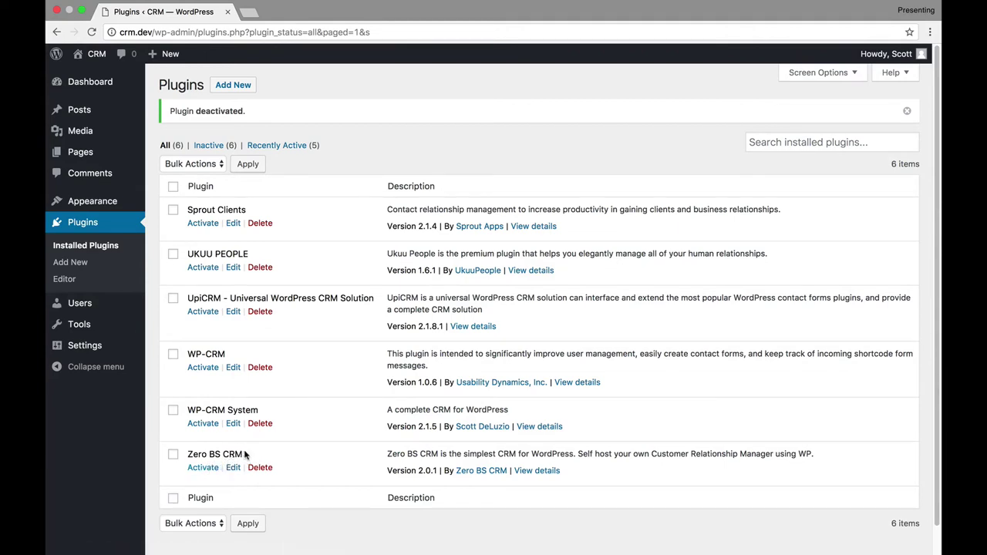
left_click(200, 469)
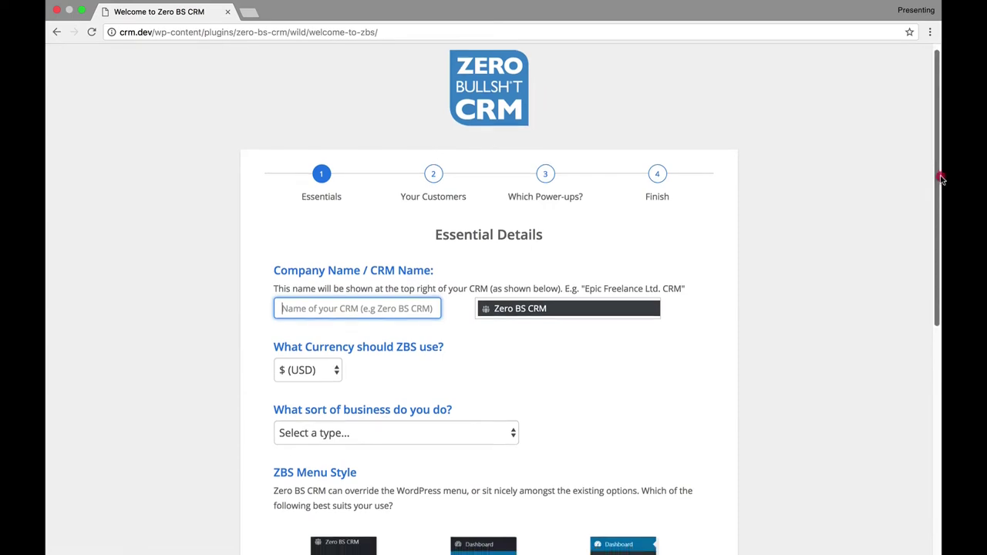
- Enter "This is my company" as the company/CRM name in the Zero BS CRM setup wizard
left_click_drag(941, 175, 903, 180)
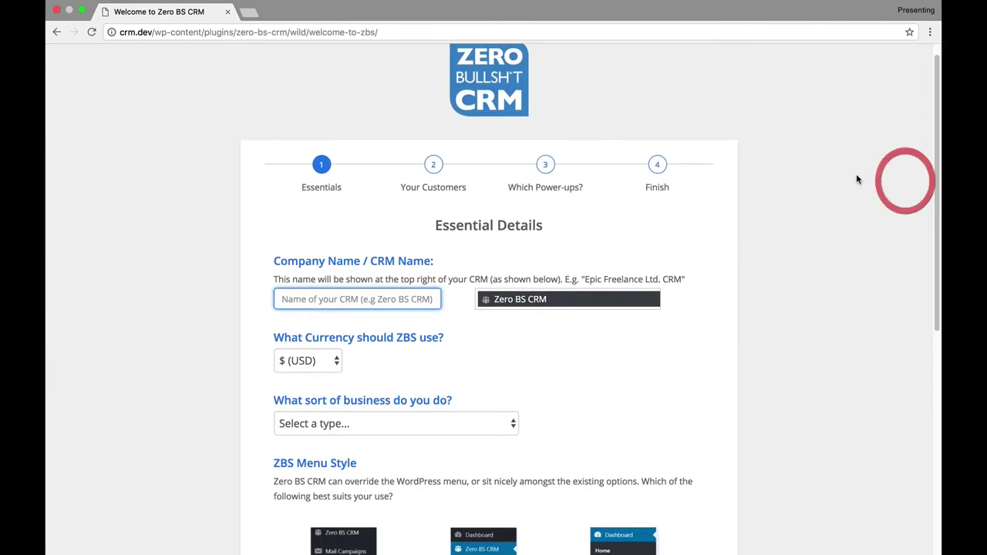
left_click(366, 299)
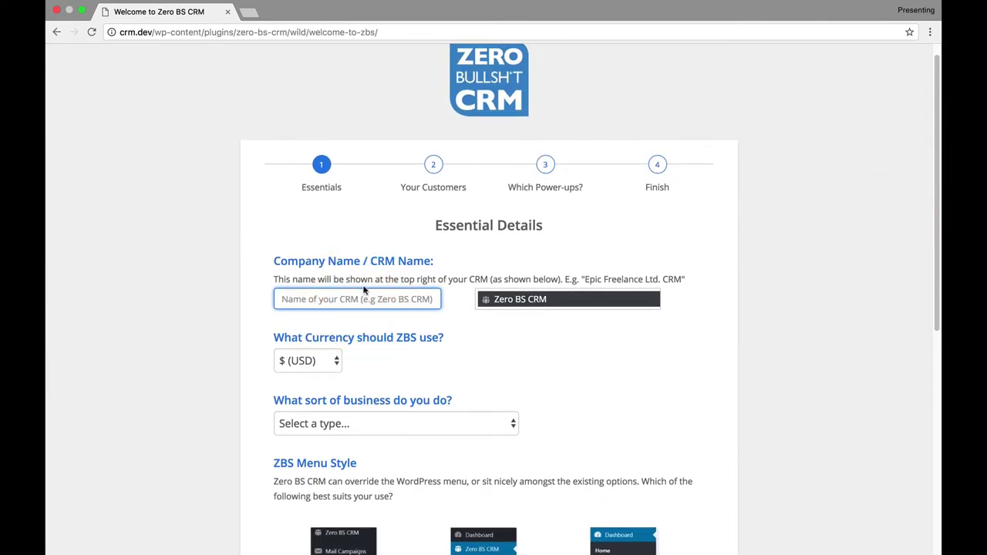
type("This is my ")
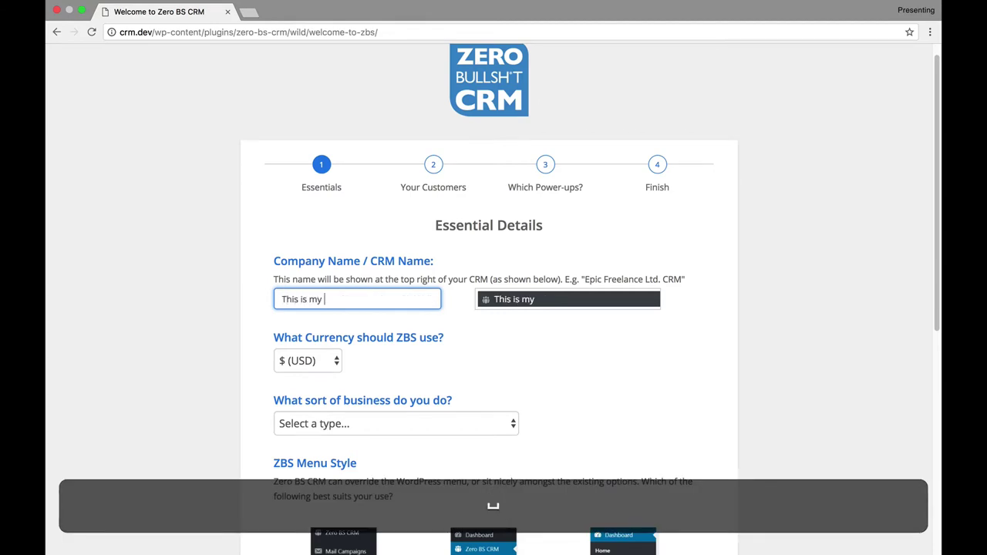
type("compani")
key("BackSpace")
key("BackSpace")
type("ny")
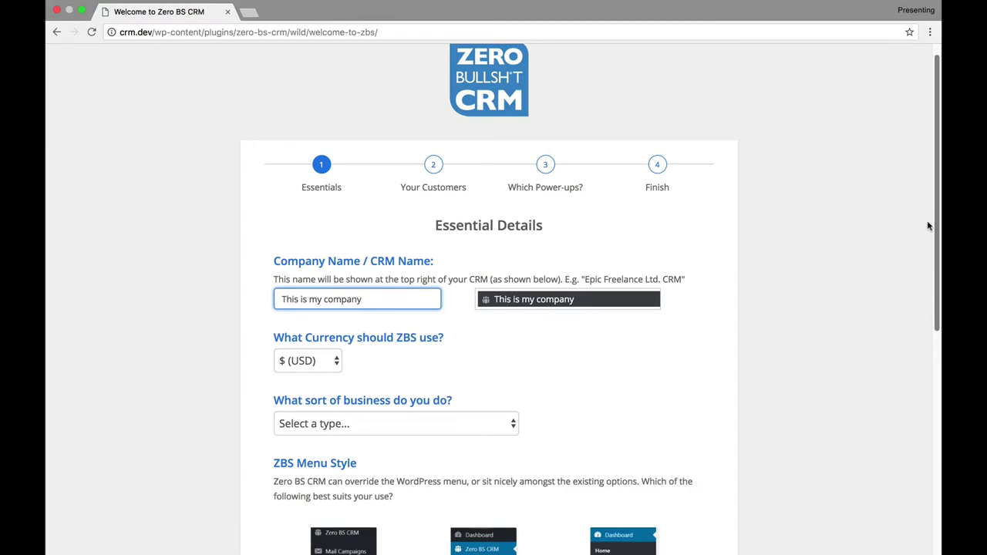
- Keep the currency at $ (USD) and set the business type to Freelance
left_click_drag(936, 228, 938, 398)
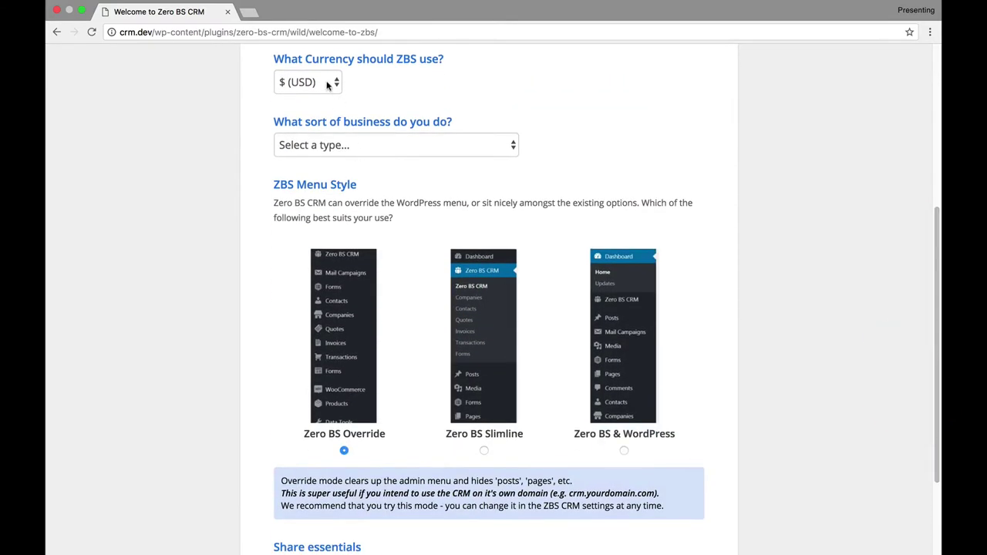
left_click(361, 139)
left_click(309, 82)
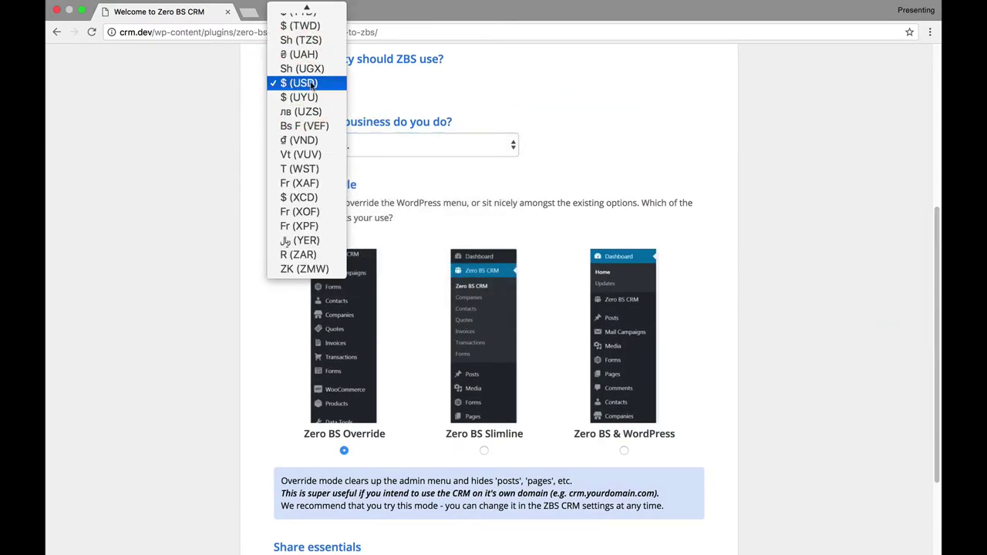
left_click(367, 93)
left_click(358, 144)
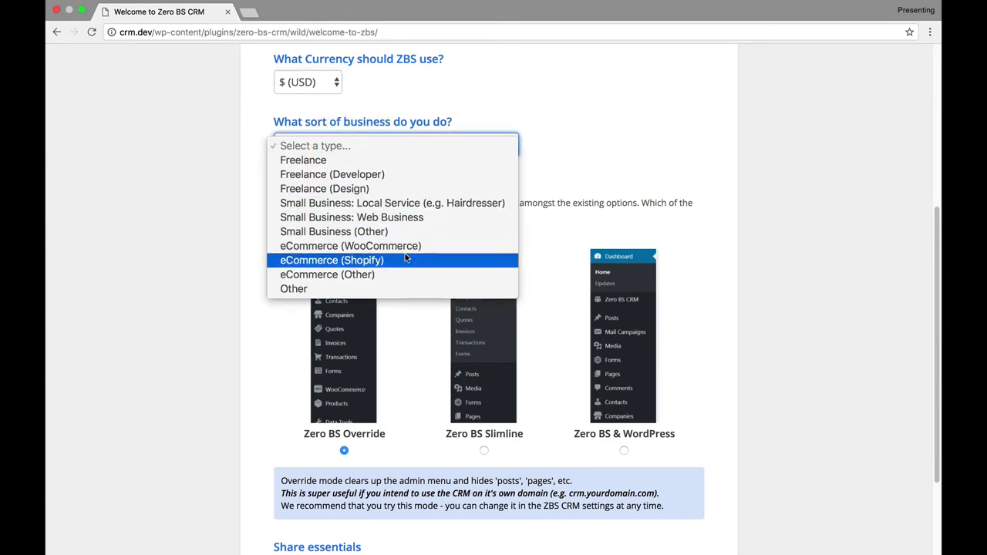
left_click(381, 162)
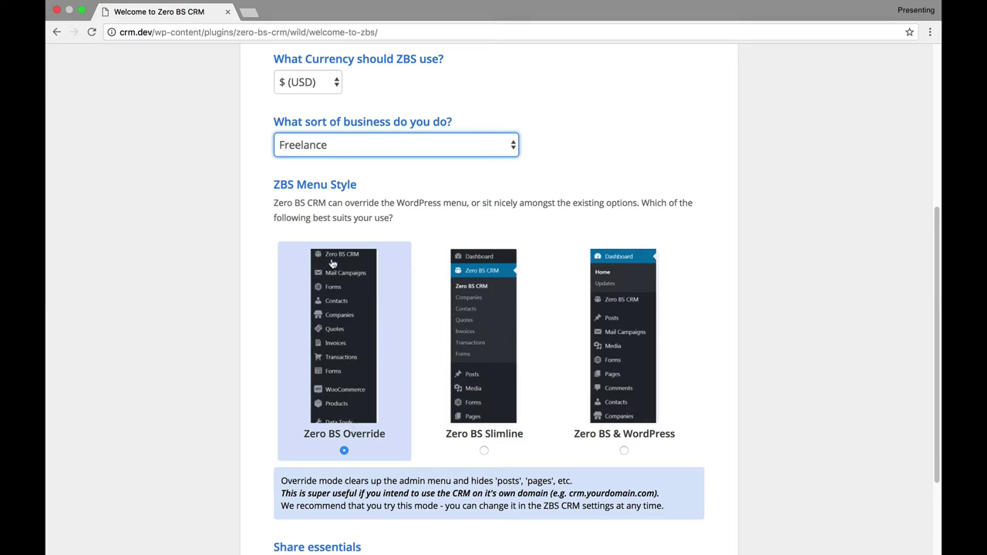
- Choose the Zero BS & WordPress menu style and continue to the Your Customers stage of the wizard
left_click(609, 414)
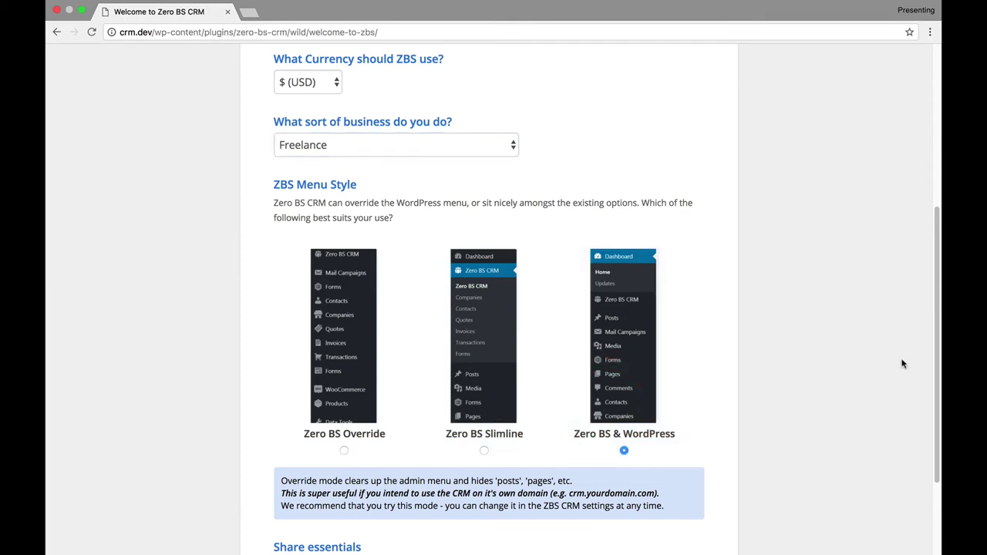
scroll(902, 364, "down", 5)
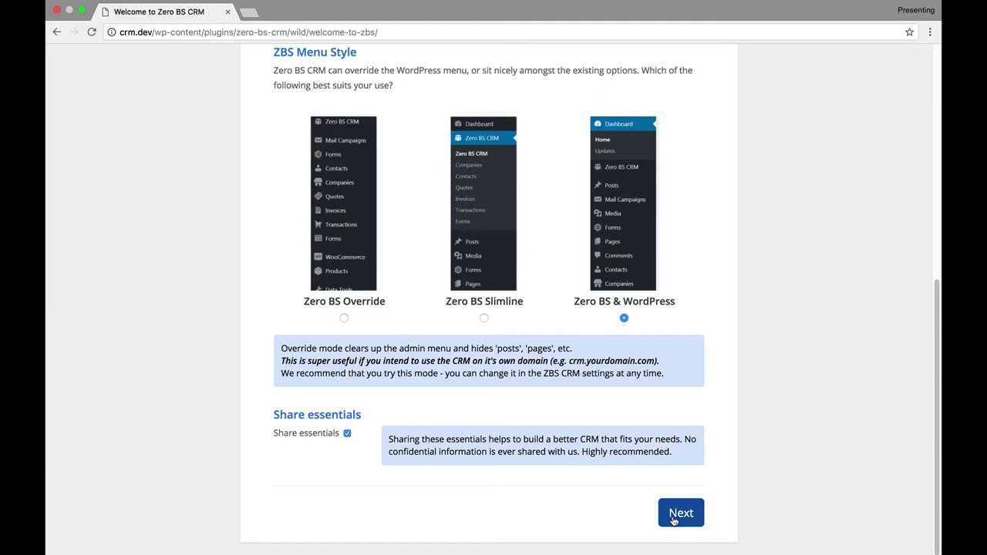
left_click(673, 521)
- Open the PayPal Sync and Entrepreneur's Bundle offers in new tabs, then continue the wizard to the optional features
mouse_move(928, 329)
left_mouse_down()
mouse_move(914, 273)
mouse_move(843, 163)
mouse_move(853, 200)
mouse_move(843, 188)
left_mouse_up()
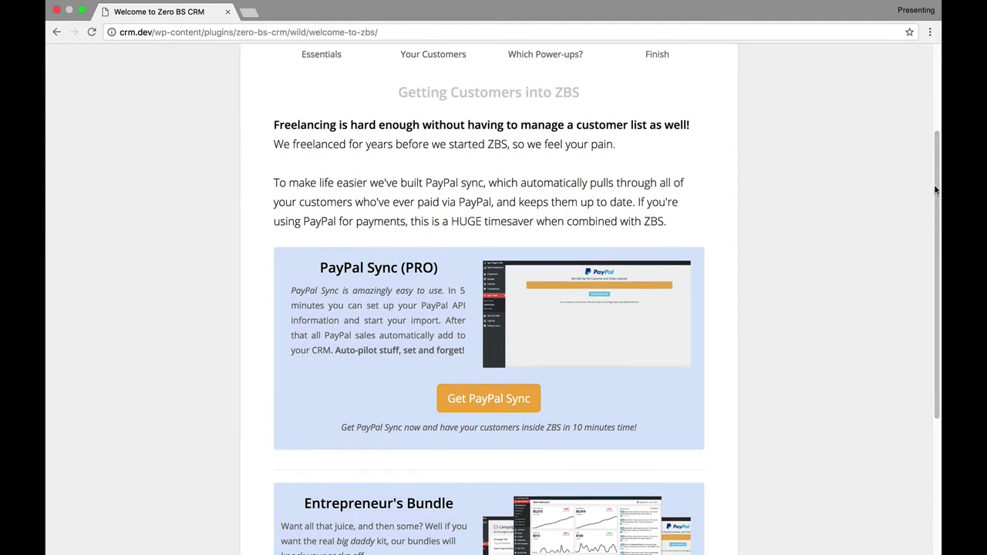
left_click_drag(935, 190, 936, 260)
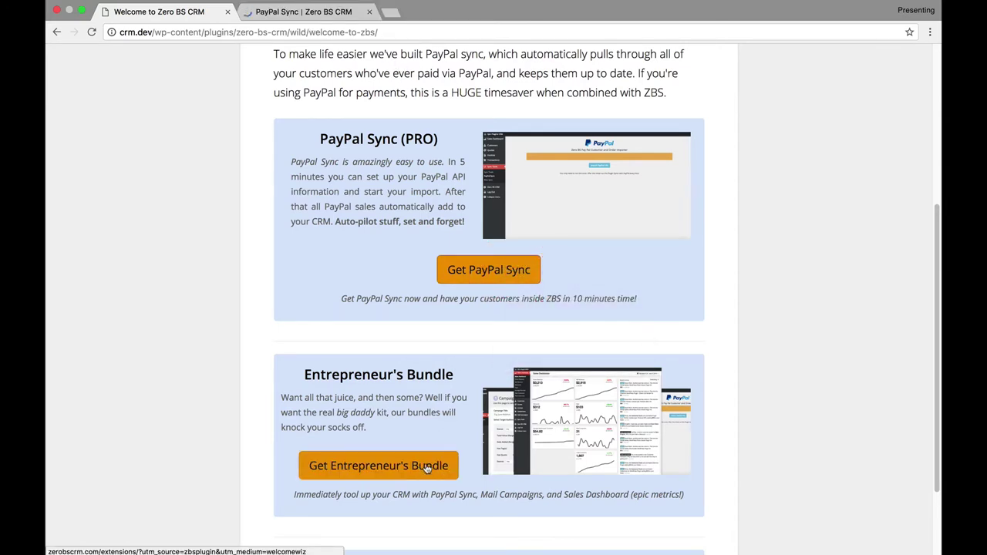
right_click(429, 465)
left_click(493, 460)
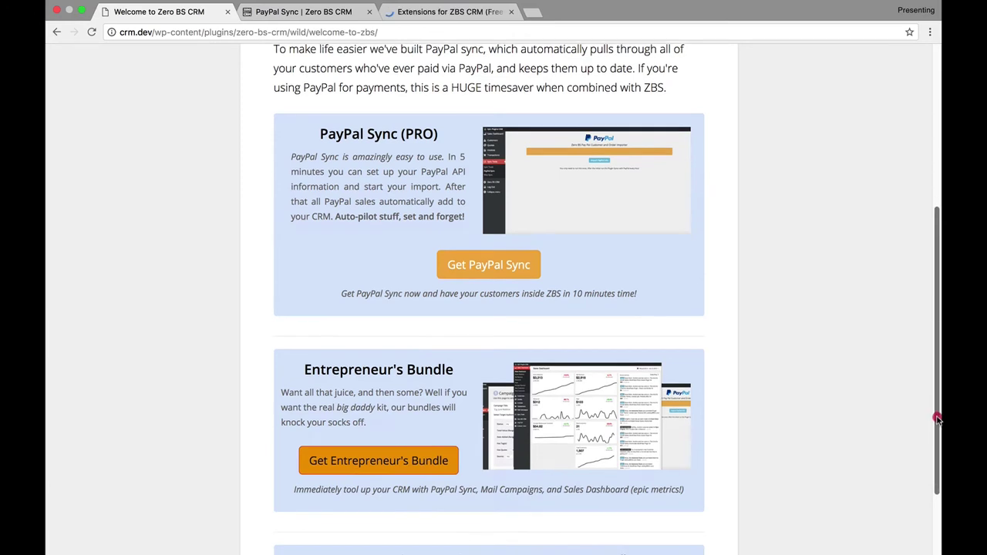
left_click(937, 531)
left_click(507, 452)
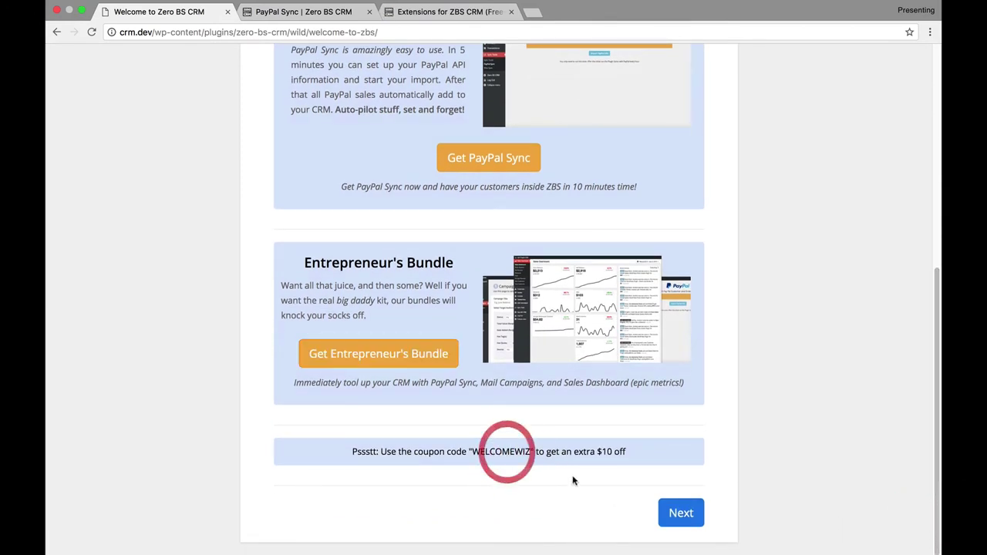
left_click(668, 516)
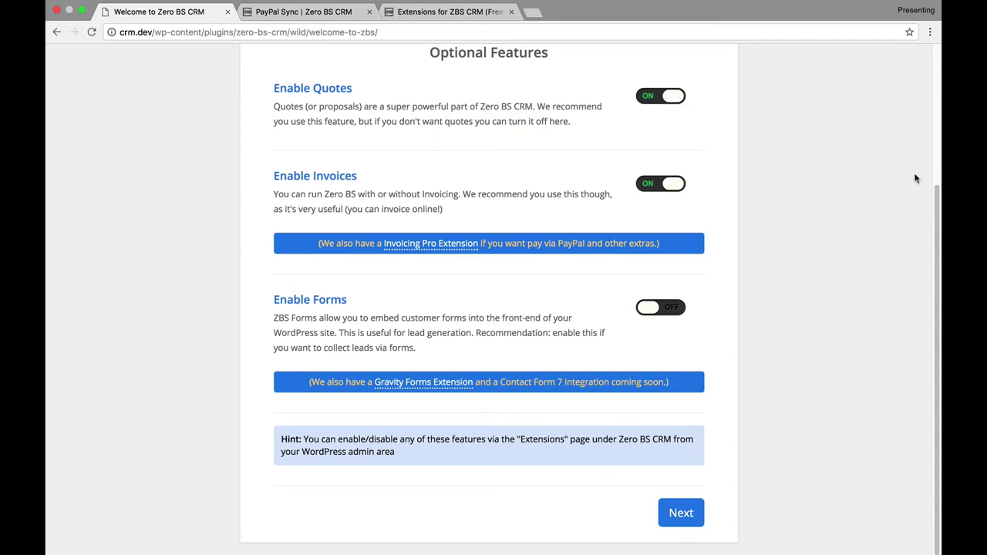
- Enable Forms alongside Quotes and Invoices, then continue past the wizard's Keep up to date stage
scroll(915, 178, "up", 2)
left_click(912, 139)
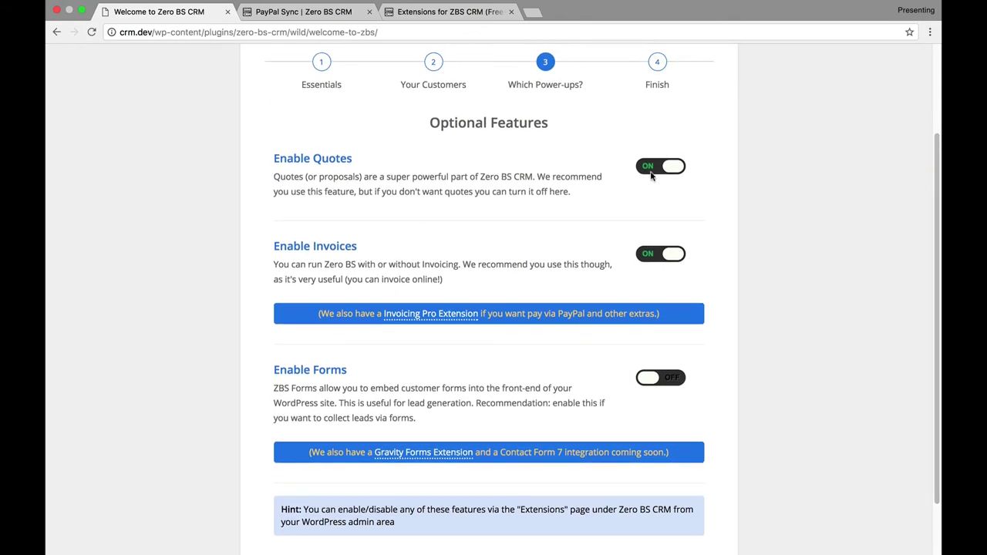
left_click(651, 176)
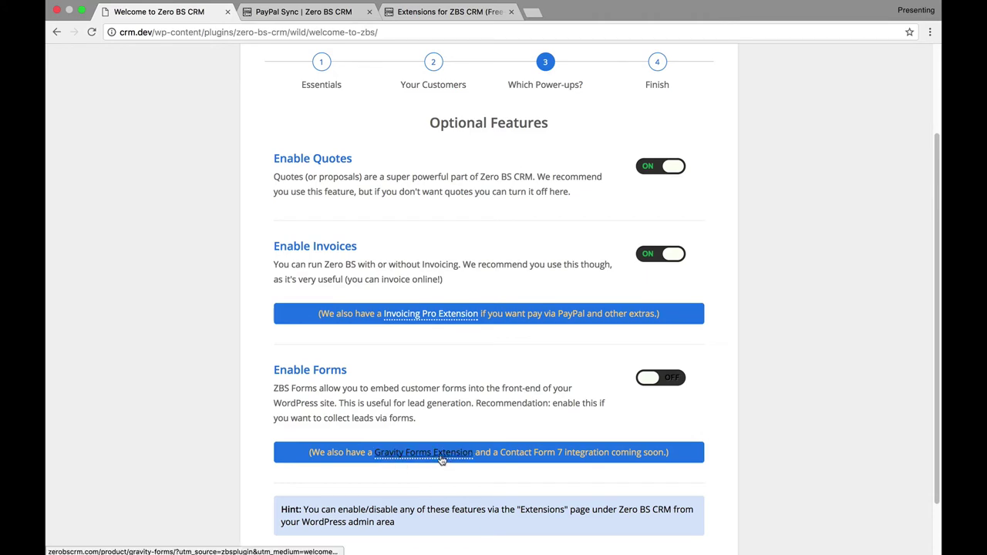
left_click_drag(935, 393, 938, 401)
left_click(672, 359)
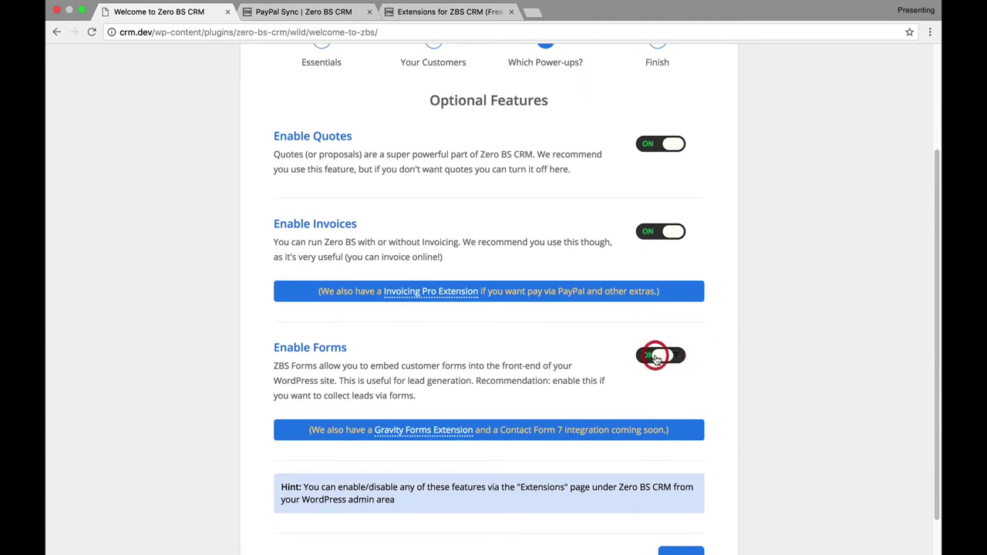
left_click_drag(938, 426, 736, 500)
left_click(681, 513)
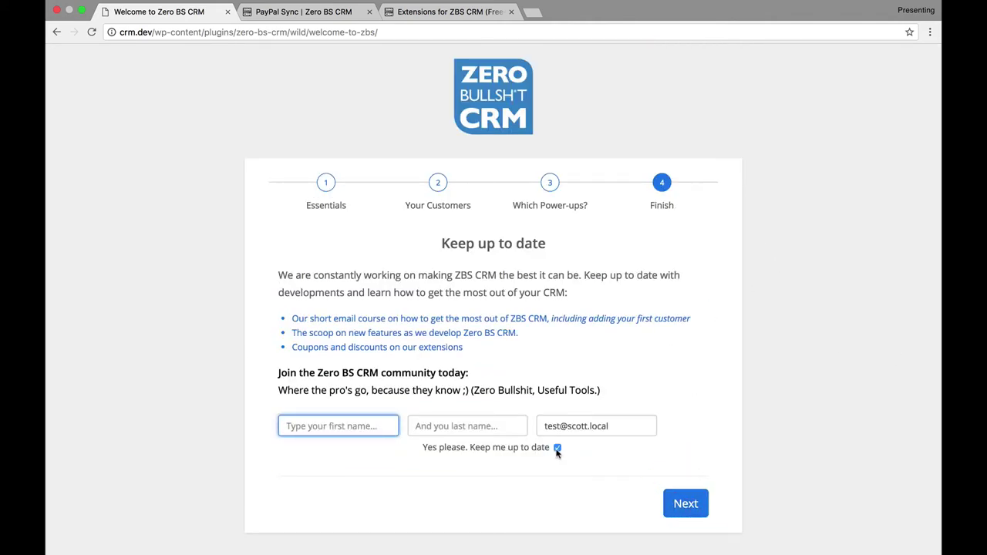
left_click(685, 510)
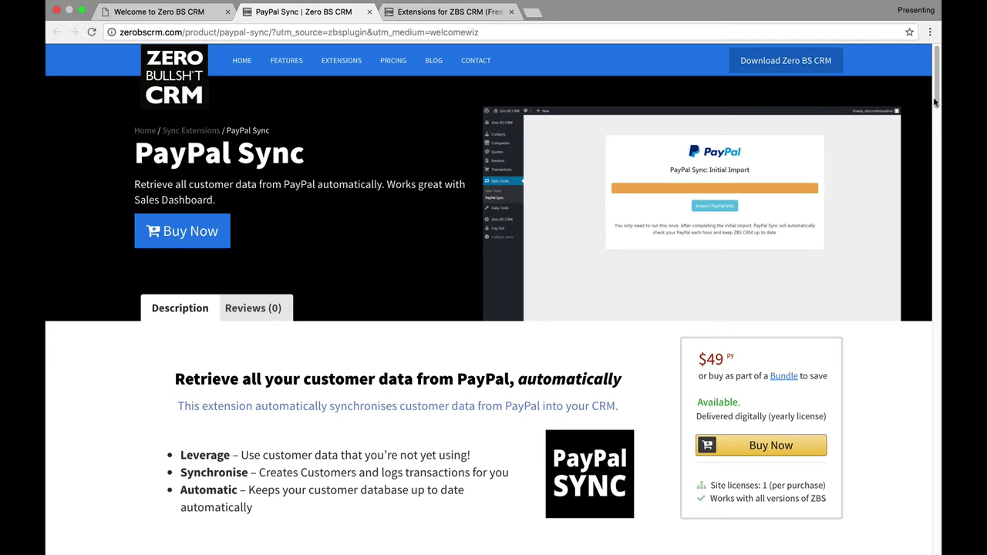
- Review the PayPal Sync extension's description and pricing on its product page, then follow the Bundle link
mouse_move(935, 102)
left_mouse_down()
mouse_move(936, 120)
mouse_move(926, 86)
left_mouse_up()
mouse_move(928, 88)
left_mouse_down()
mouse_move(928, 106)
mouse_move(921, 85)
left_mouse_up()
scroll(937, 106, "down", 2)
left_click(941, 106)
left_click_drag(940, 107, 934, 105)
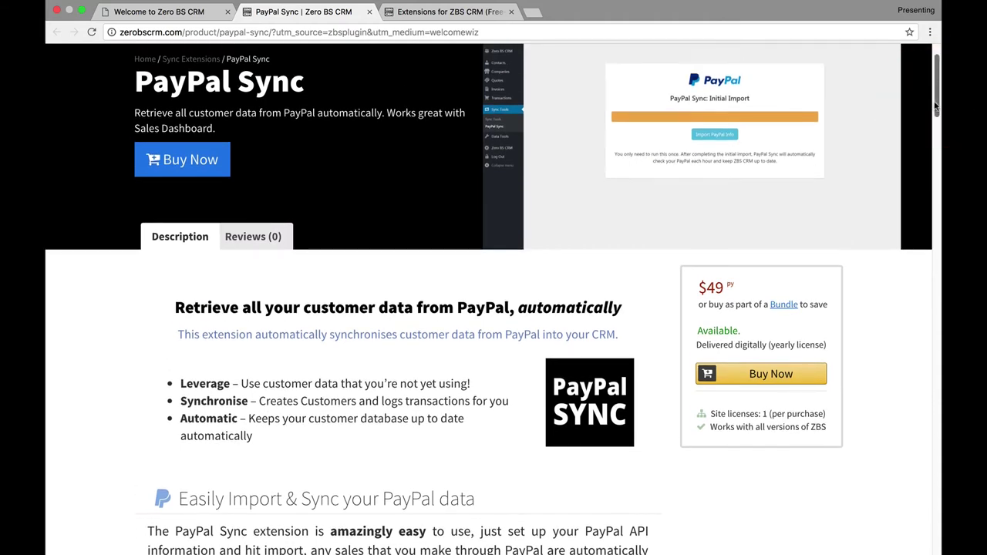
scroll(935, 105, "up", 1)
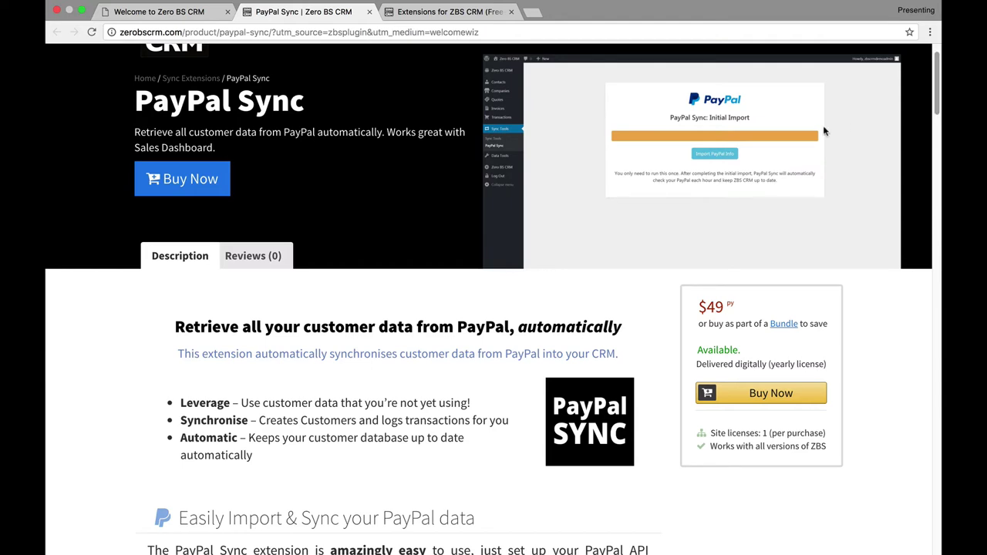
left_click(934, 131)
left_click(783, 128)
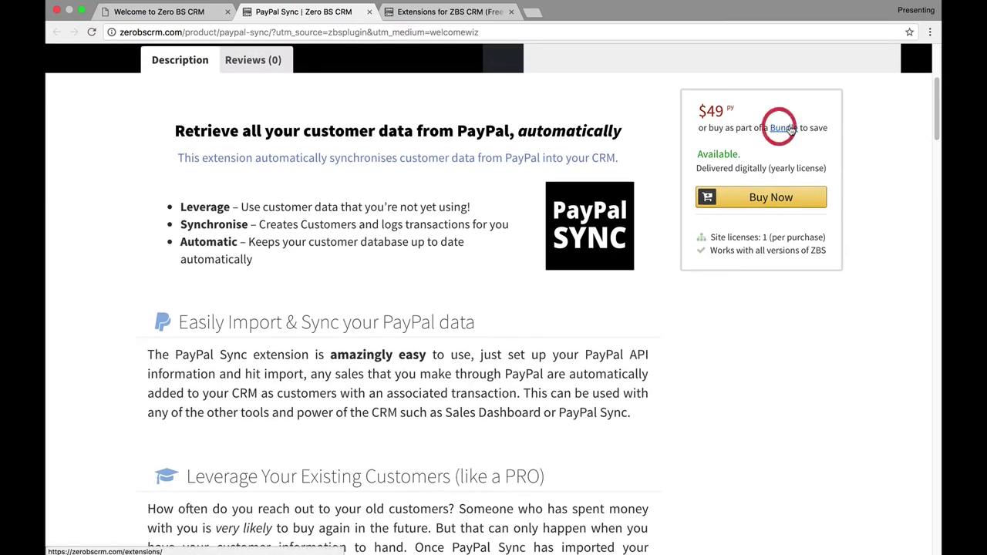
- Open the extension bundles page and compare what the Freelancer, Entrepreneur's and Reseller bundles include
left_click(783, 129)
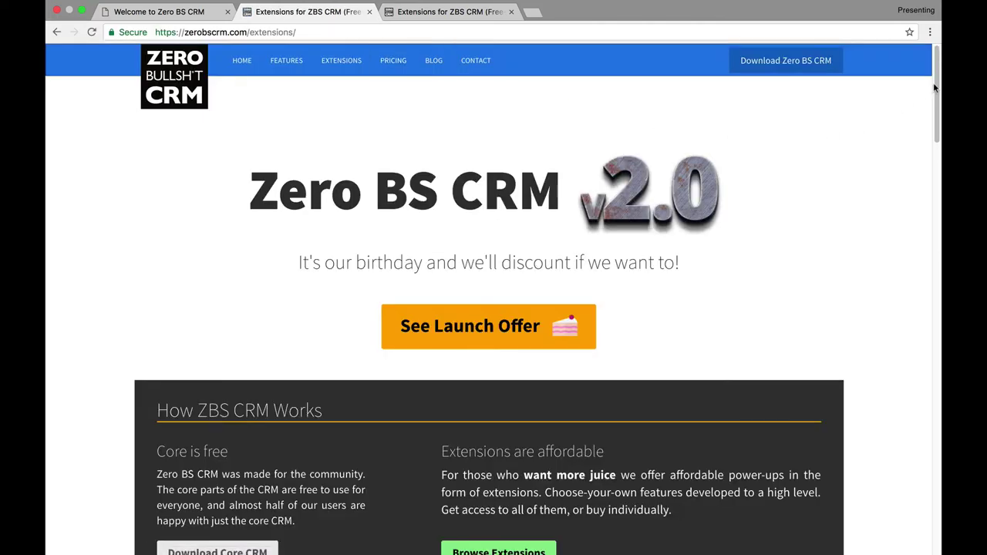
scroll(933, 87, "down", 6)
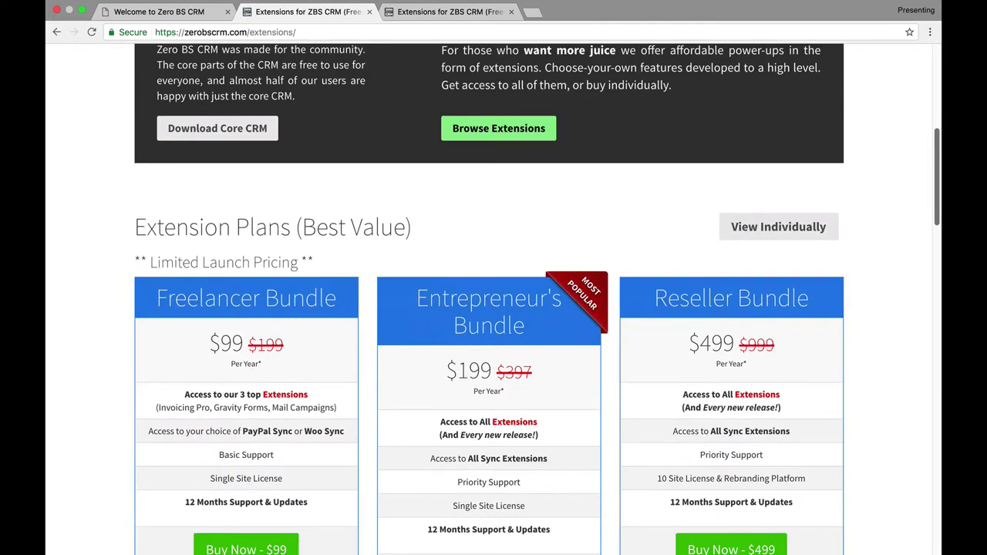
scroll(934, 100, "down", 3)
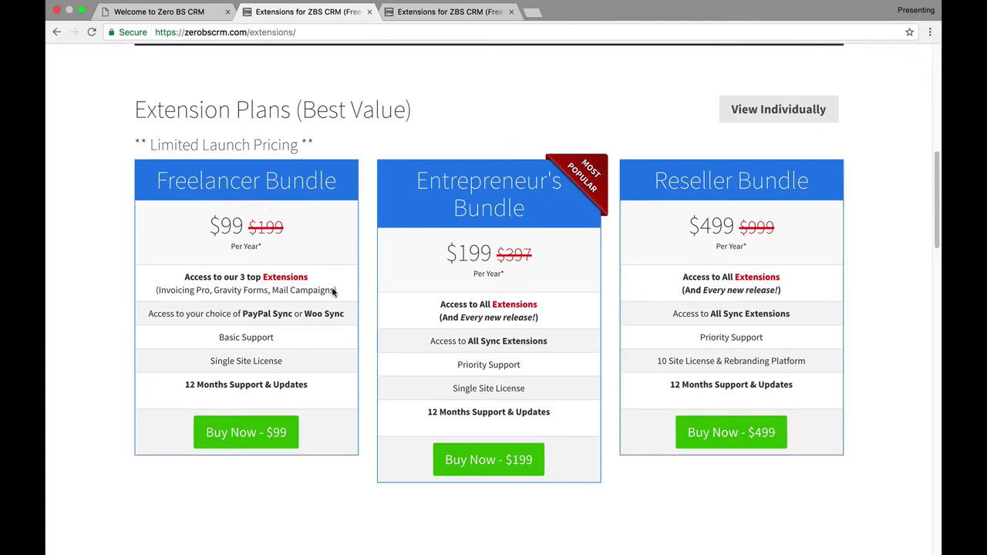
left_click_drag(220, 277, 324, 290)
left_click_drag(441, 304, 578, 312)
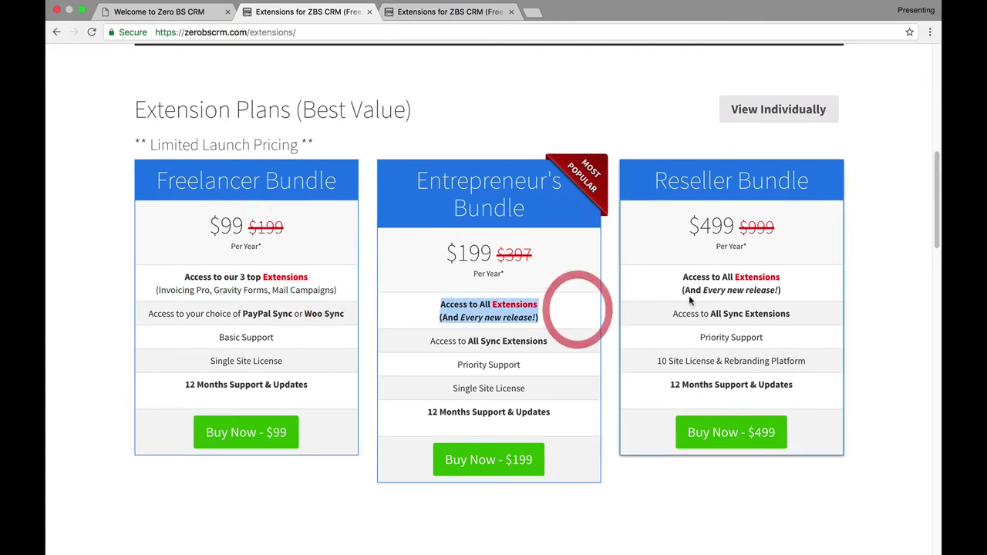
left_click_drag(682, 289, 780, 291)
left_click(765, 312)
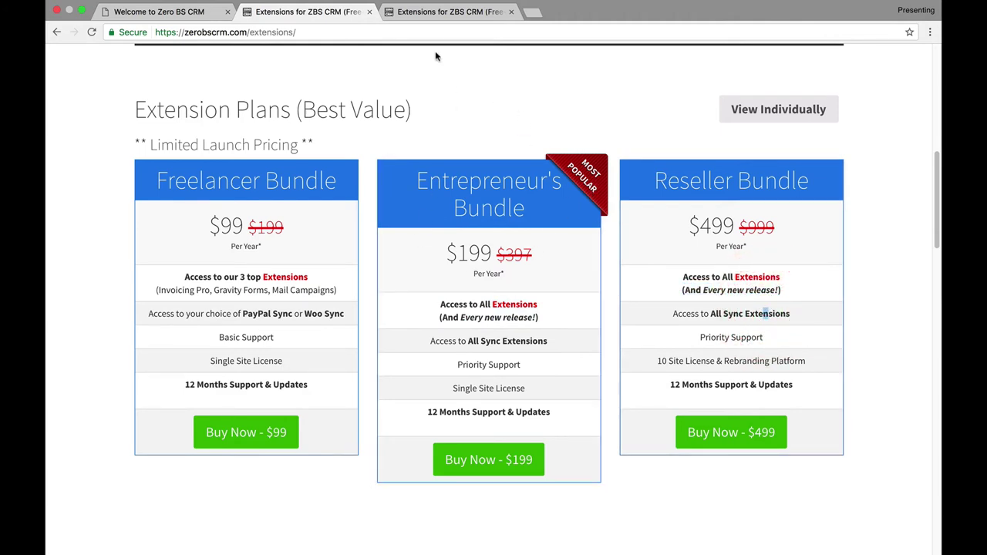
- Close the duplicate Zero BS CRM extensions tab and return to the extension plans
left_click(436, 14)
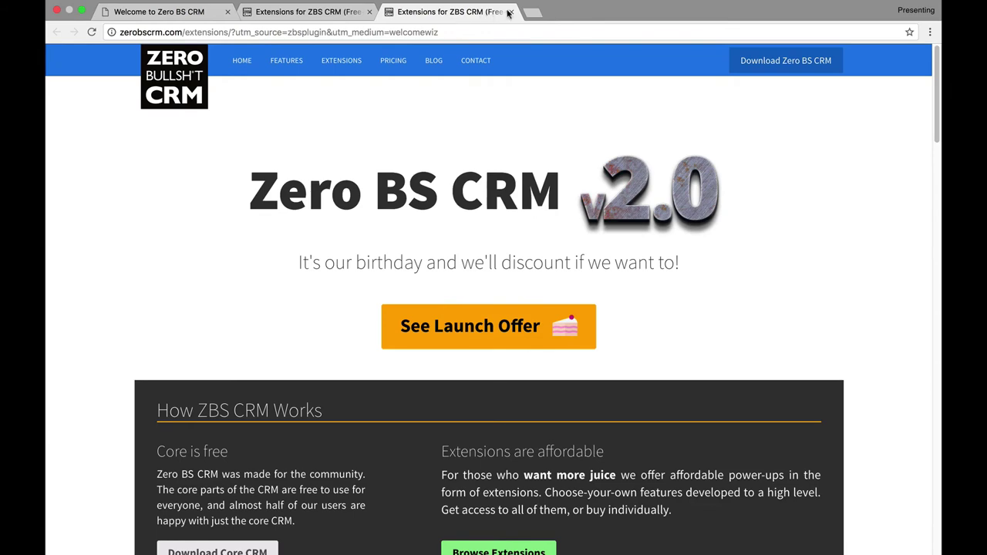
left_click(509, 11)
left_click(487, 257)
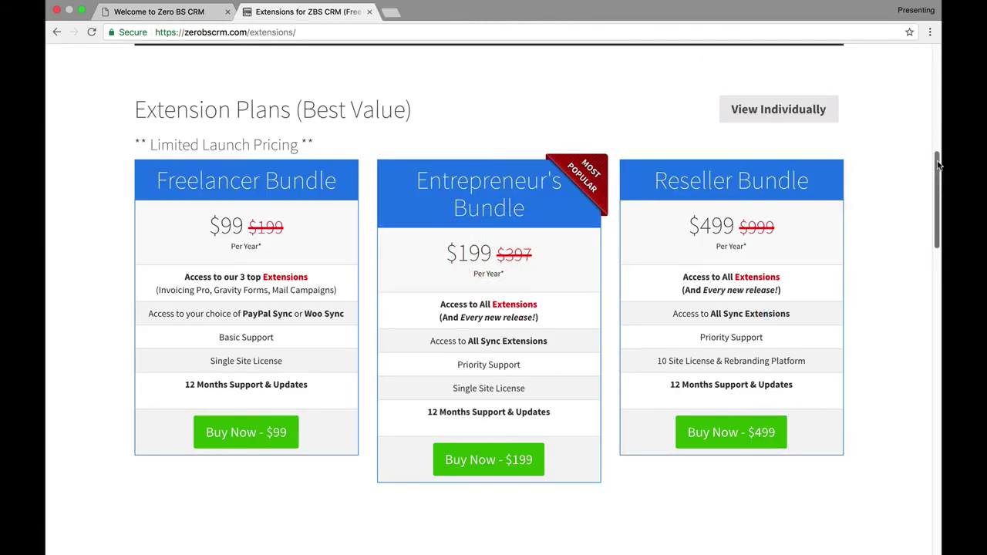
- Examine the prices and extension access of the Entrepreneur's and Reseller bundles
left_click_drag(938, 165, 898, 175)
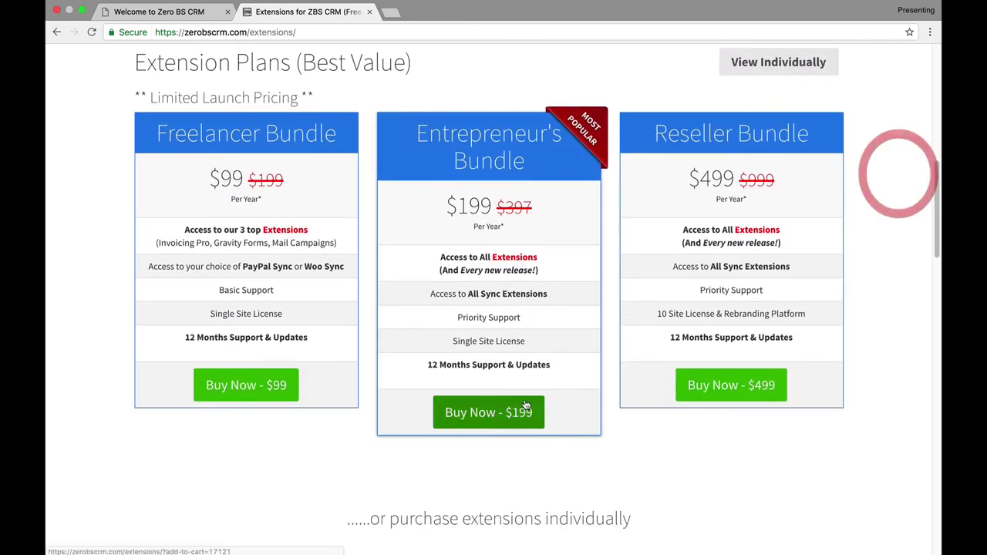
left_click(433, 264)
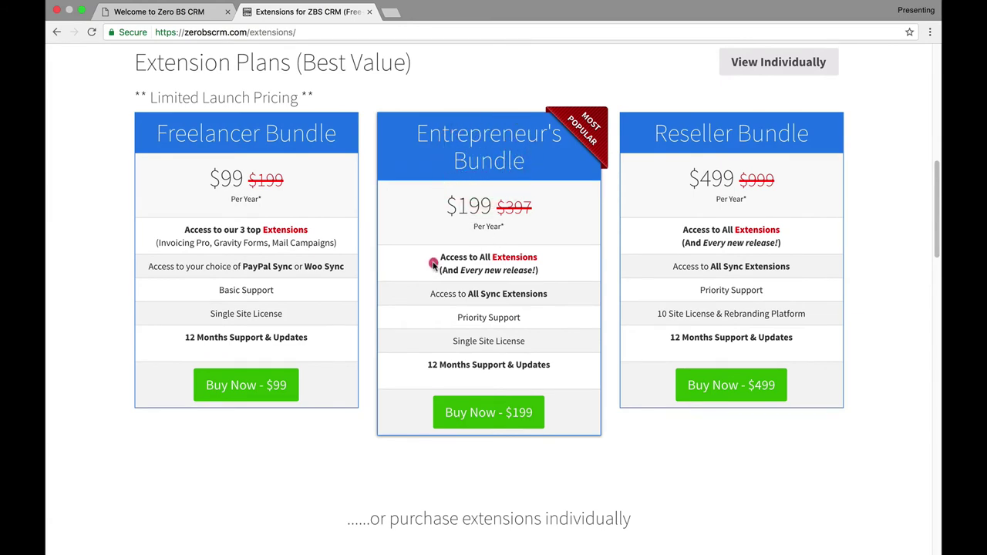
left_click(542, 270)
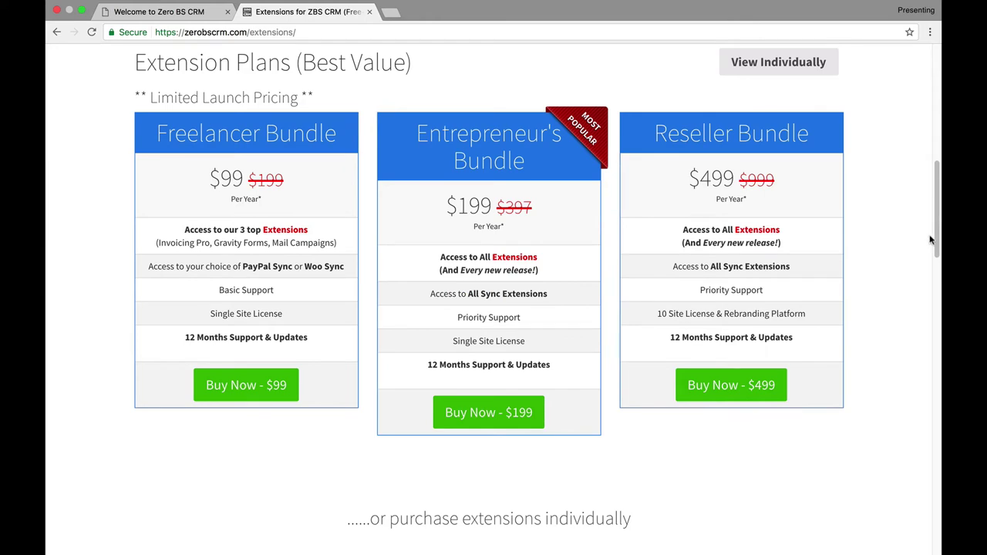
left_click_drag(930, 240, 930, 230)
left_click_drag(656, 183, 782, 295)
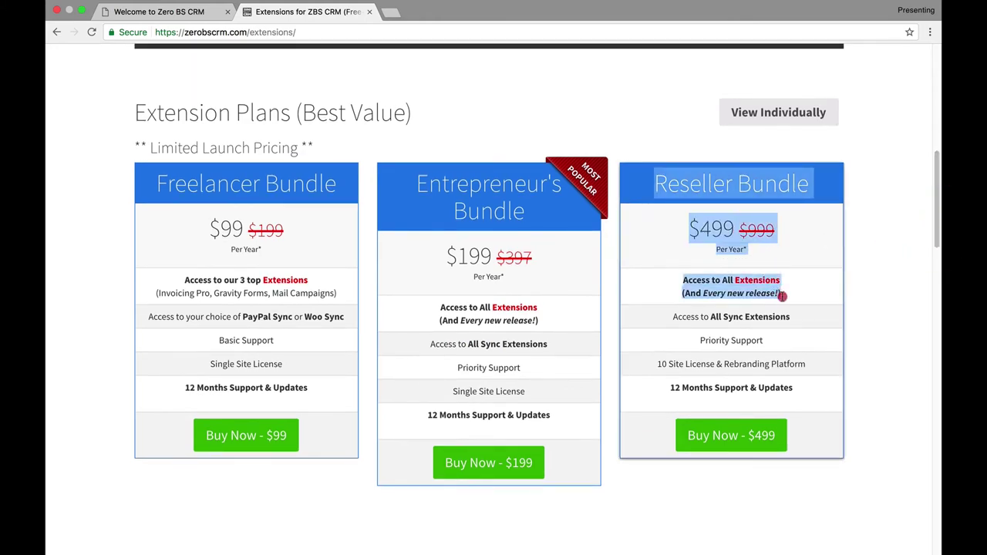
left_click(782, 295)
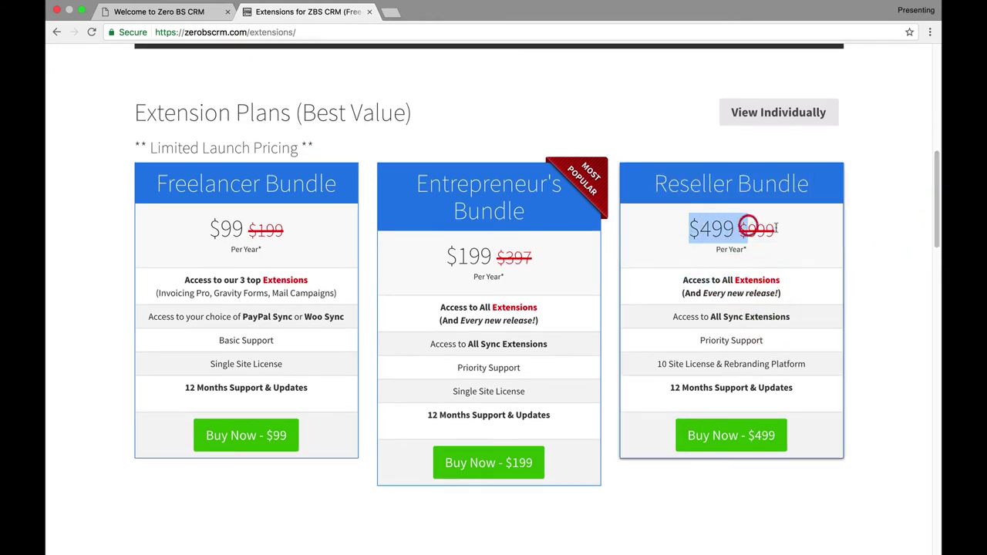
- Browse the individually sold extensions and their prices, then open the v2.0 launch offer
left_click_drag(936, 216, 940, 412)
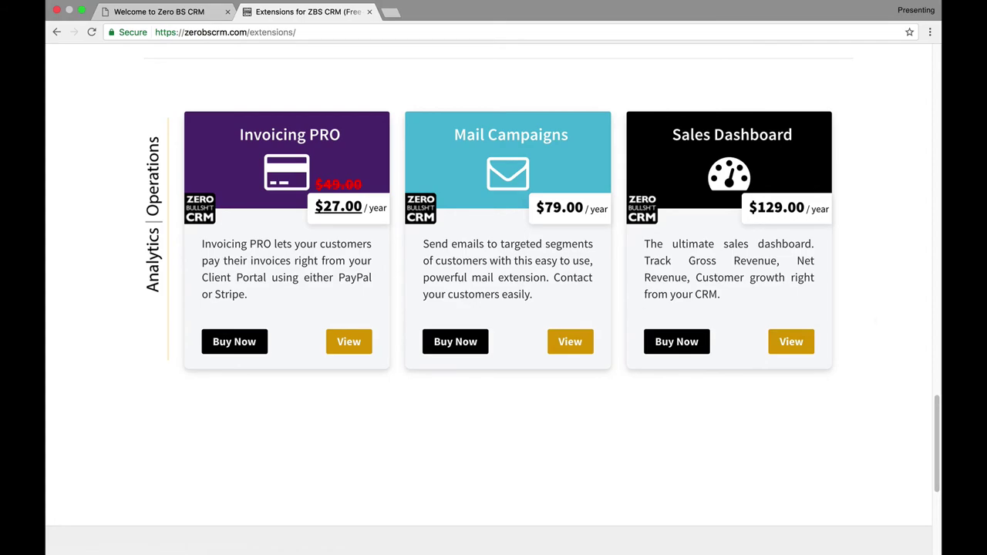
left_click_drag(938, 402, 910, 386)
scroll(735, 158, "up", 20)
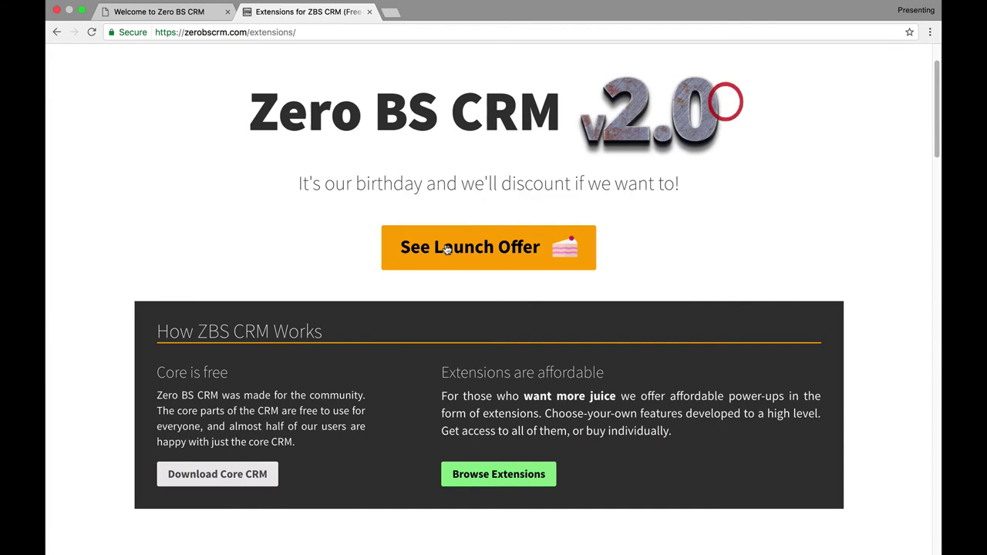
left_click(447, 249)
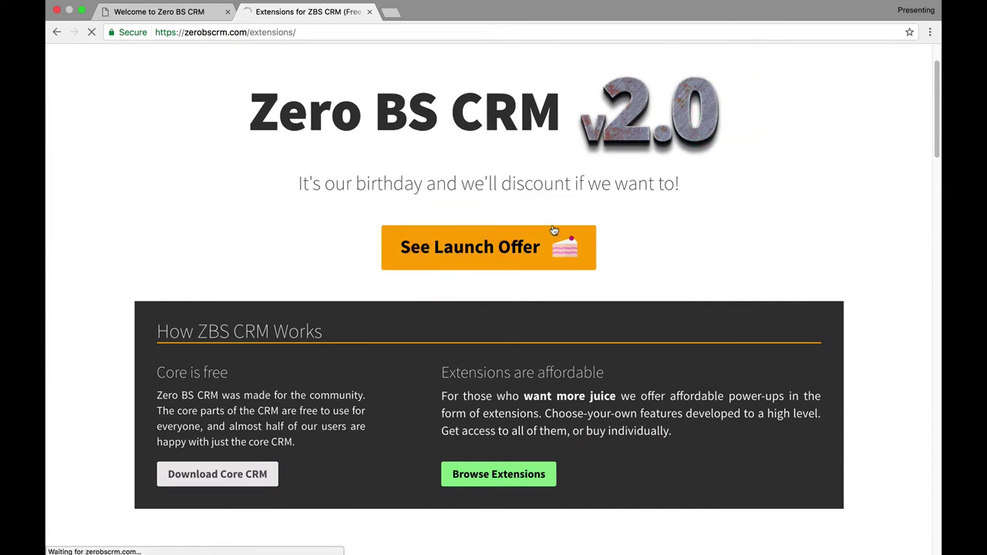
- Finish the Zero BS CRM setup wizard into its settings and open the Limited Launch Offer in a separate tab
left_click(217, 15)
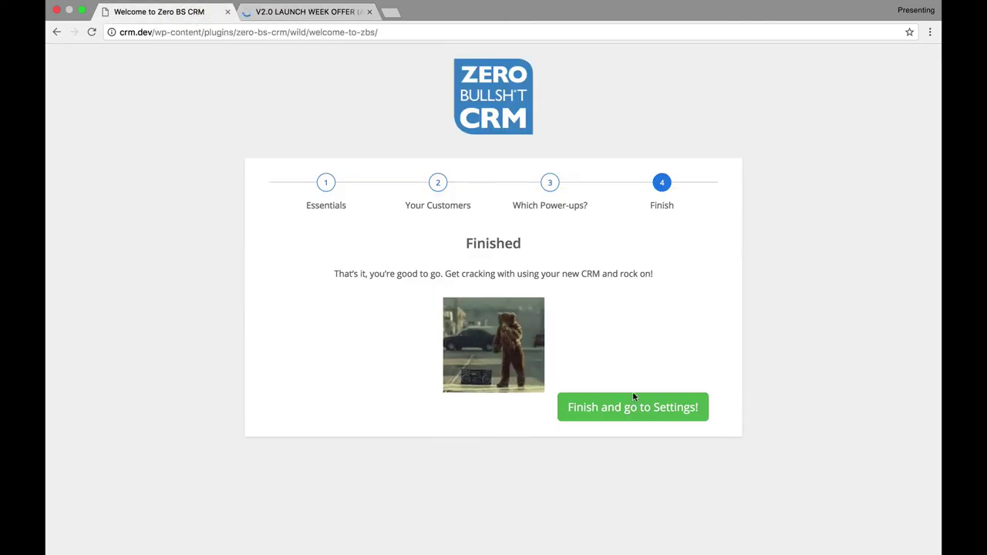
left_click(631, 402)
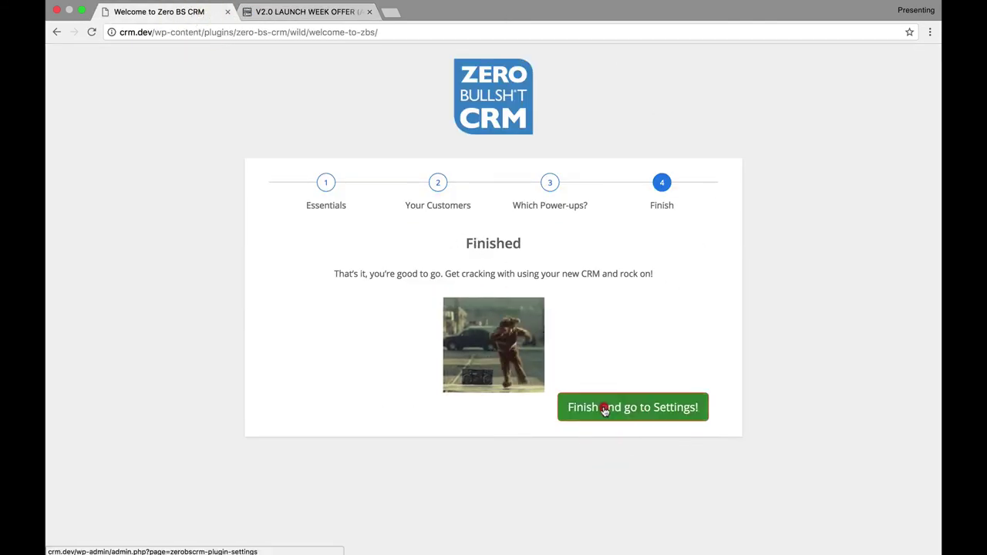
left_click(605, 408)
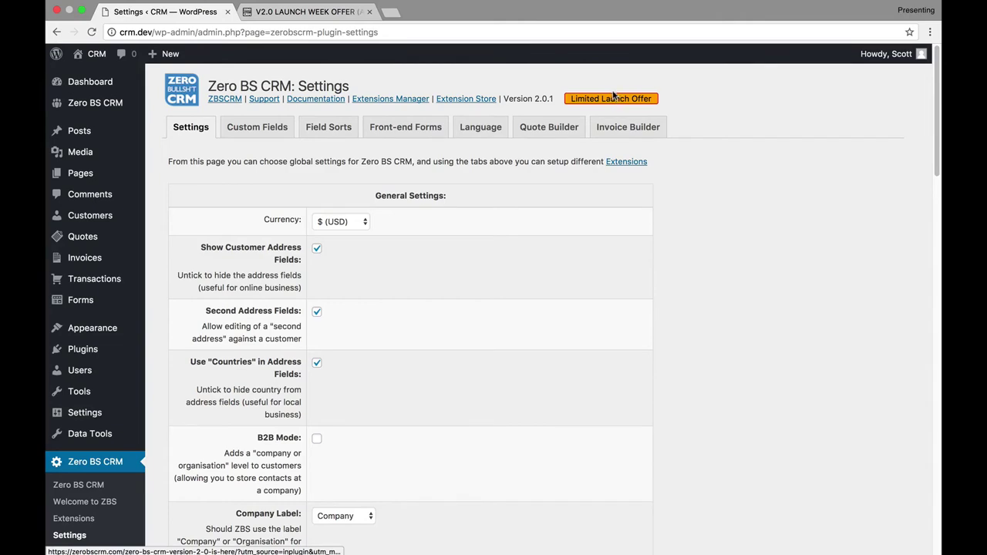
left_click(613, 96)
left_click(154, 12)
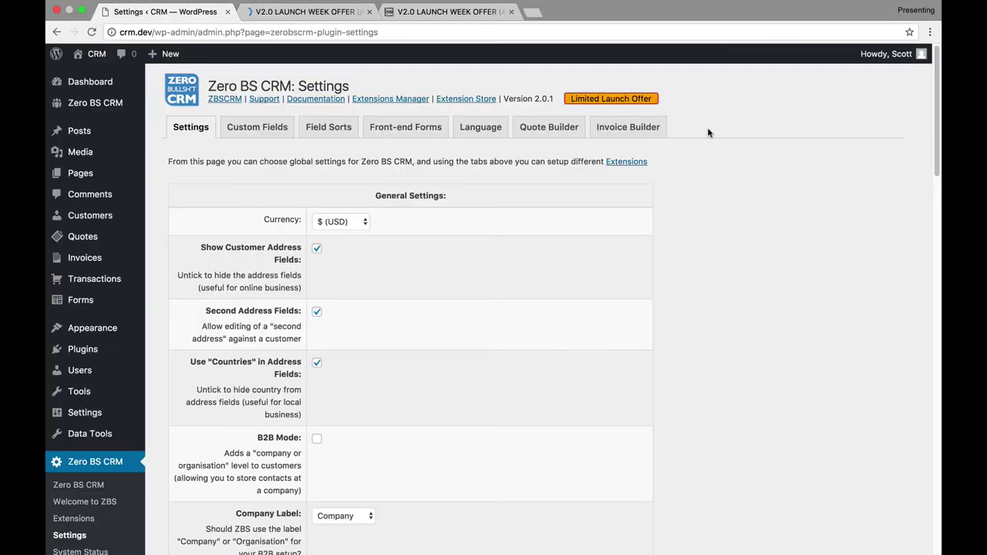
- Review the plugin's general settings, from currency and address fields through menu layout, file attachments and auto-logging
scroll(940, 148, "down", 3)
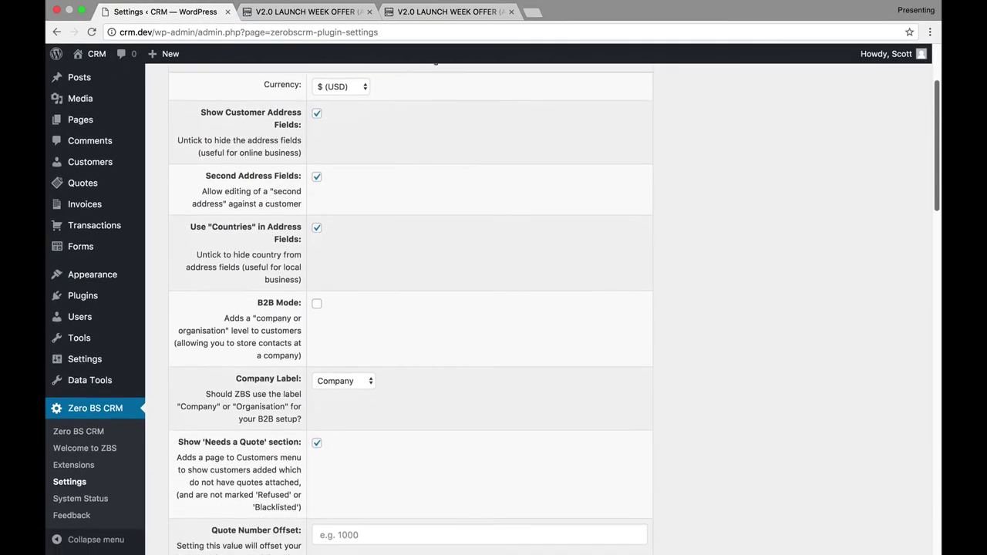
scroll(494, 309, "down", 7)
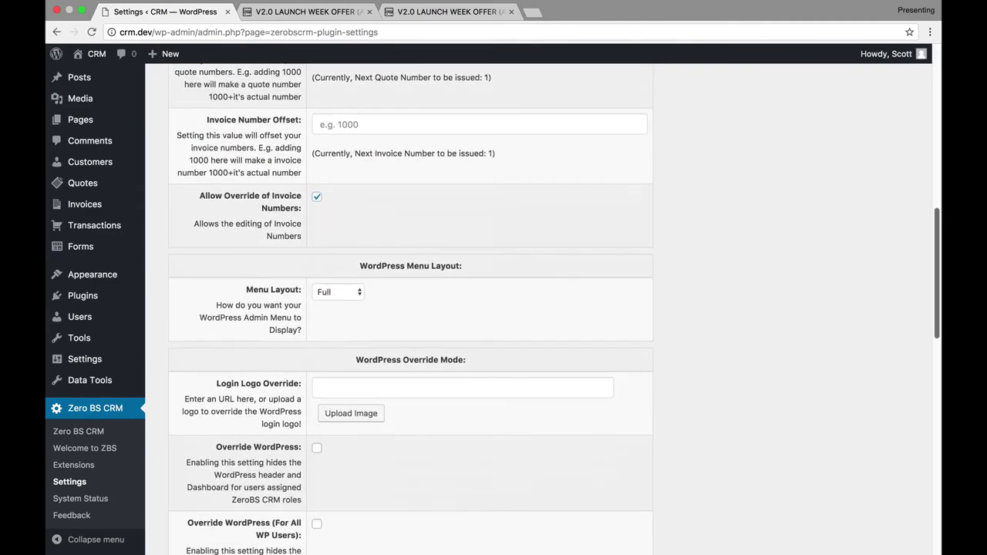
scroll(493, 308, "down", 10)
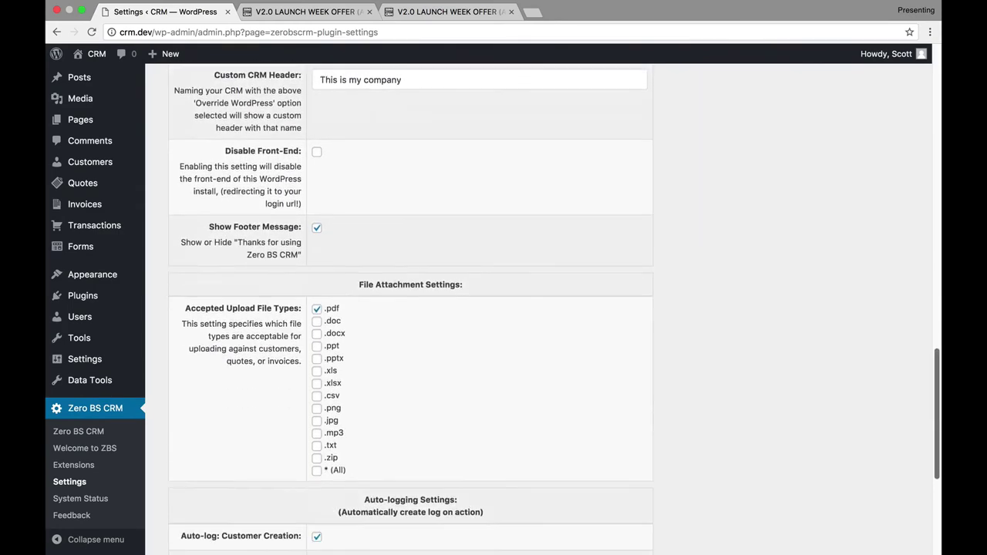
scroll(494, 308, "down", 1)
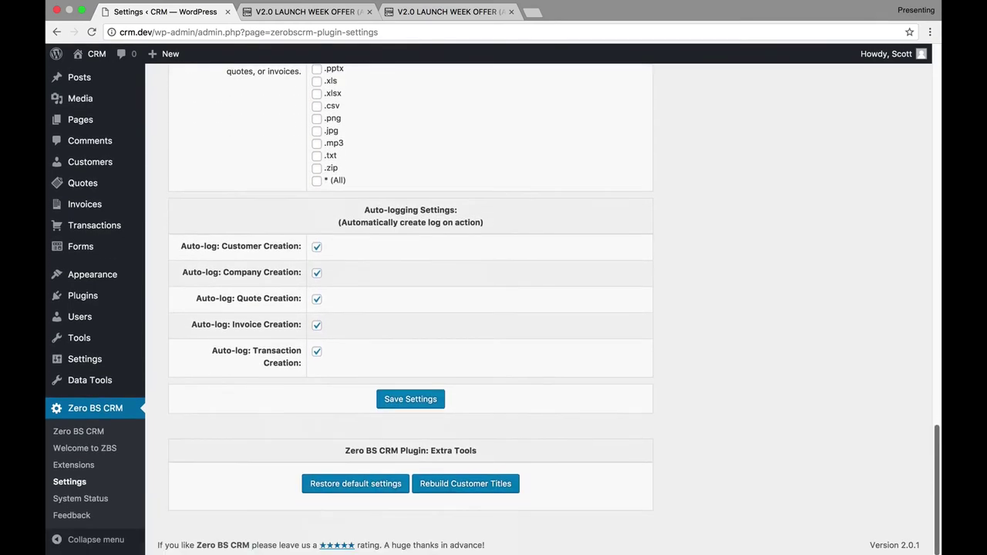
scroll(493, 308, "up", 20)
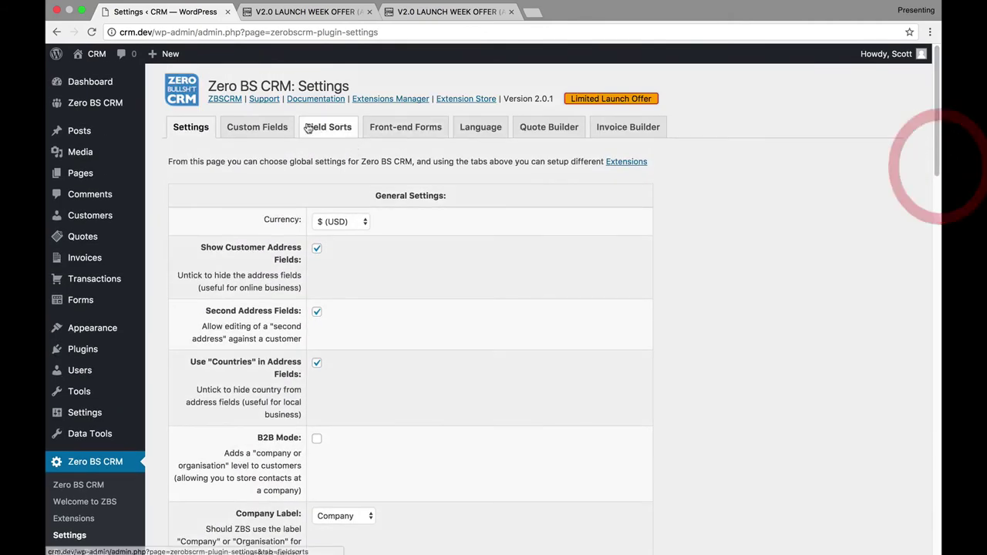
- Look through the Field Sorts, Front-end Forms, Language and Invoice Builder settings of Zero BS CRM
left_click(295, 129)
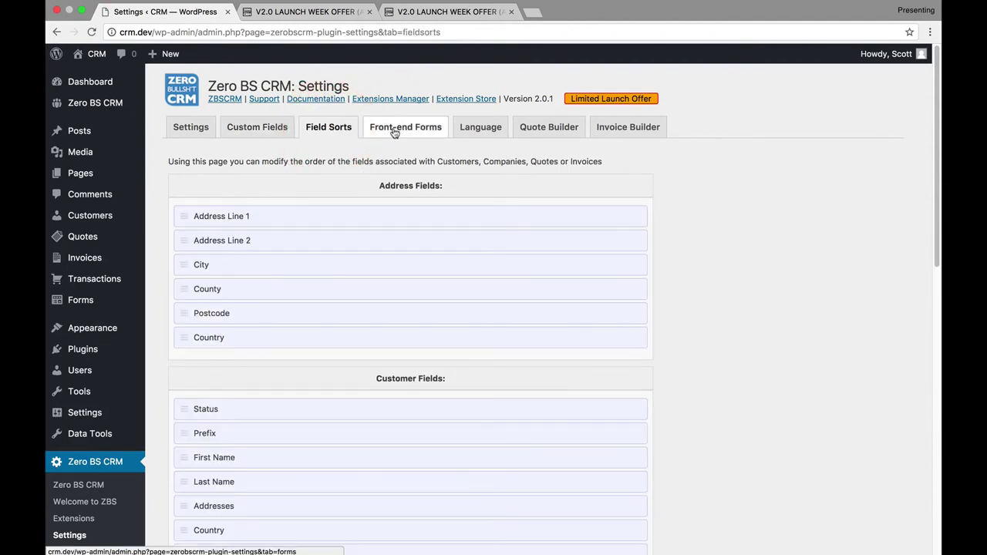
left_click(393, 131)
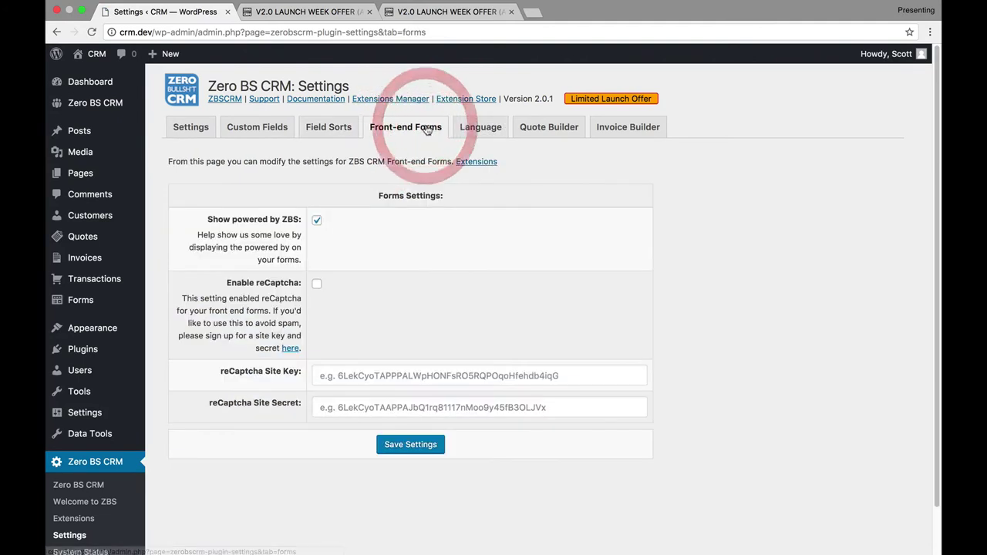
left_click(481, 130)
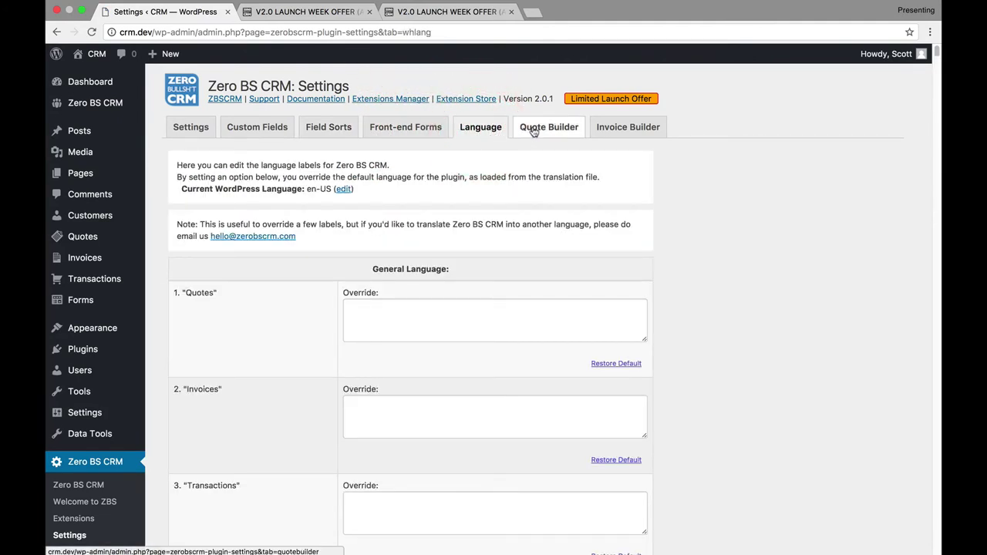
left_click(206, 294)
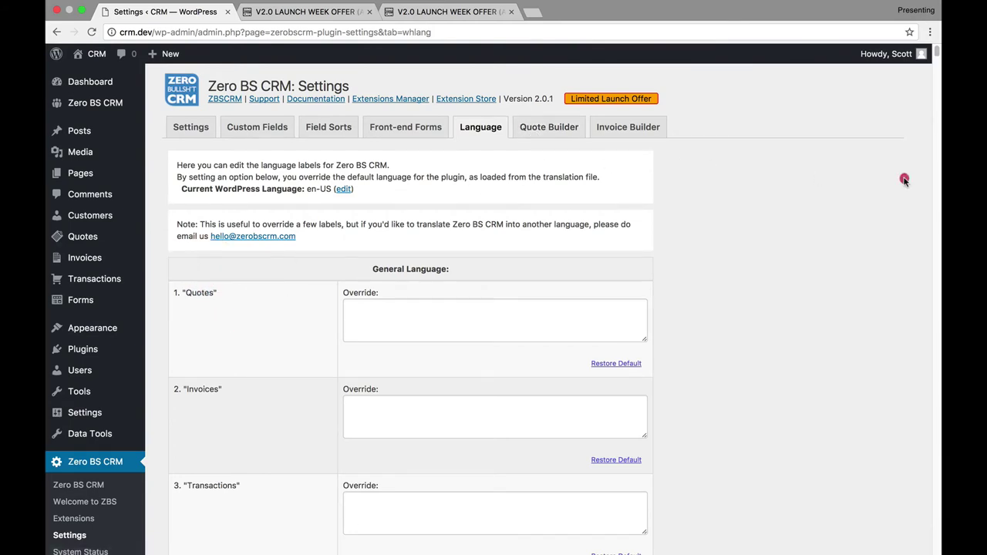
left_click(570, 133)
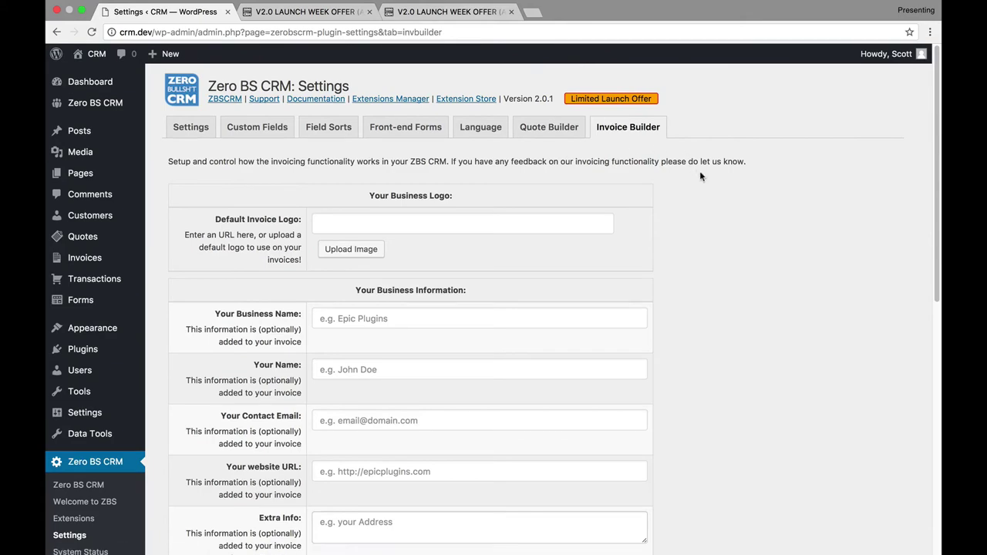
left_click_drag(933, 135, 935, 389)
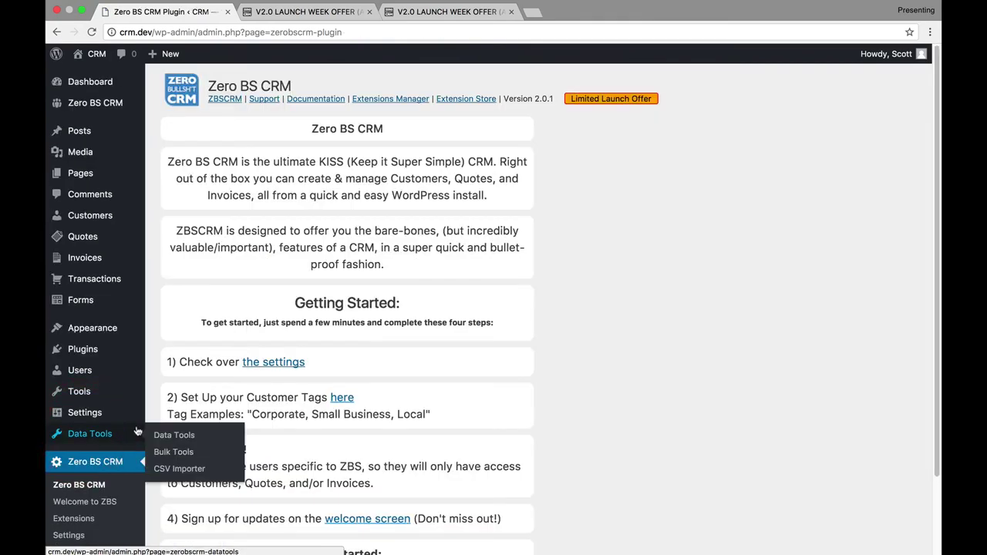
- Read the Zero BS CRM Getting Started page, then view the best-selling extensions on the Welcome to ZBS page
mouse_move(135, 425)
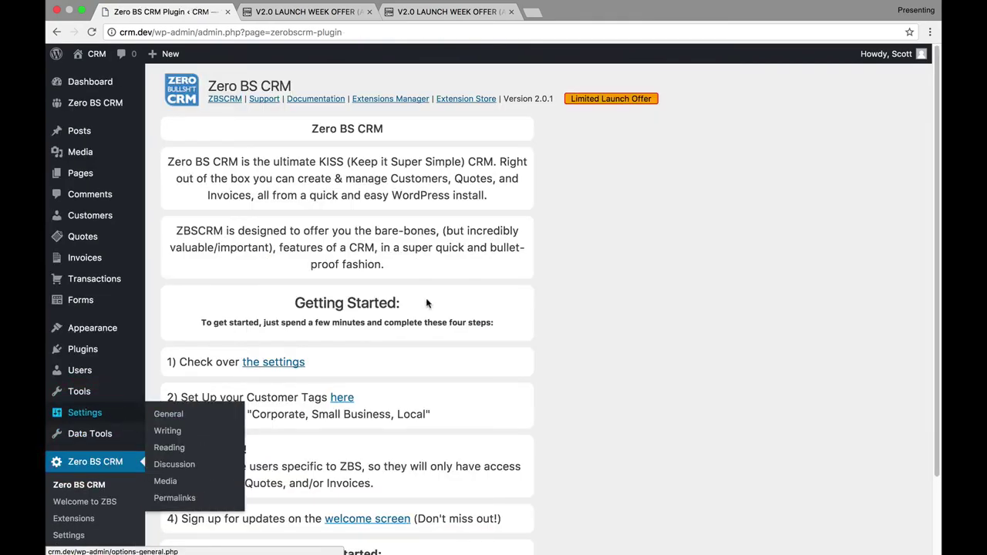
left_click_drag(937, 147, 939, 224)
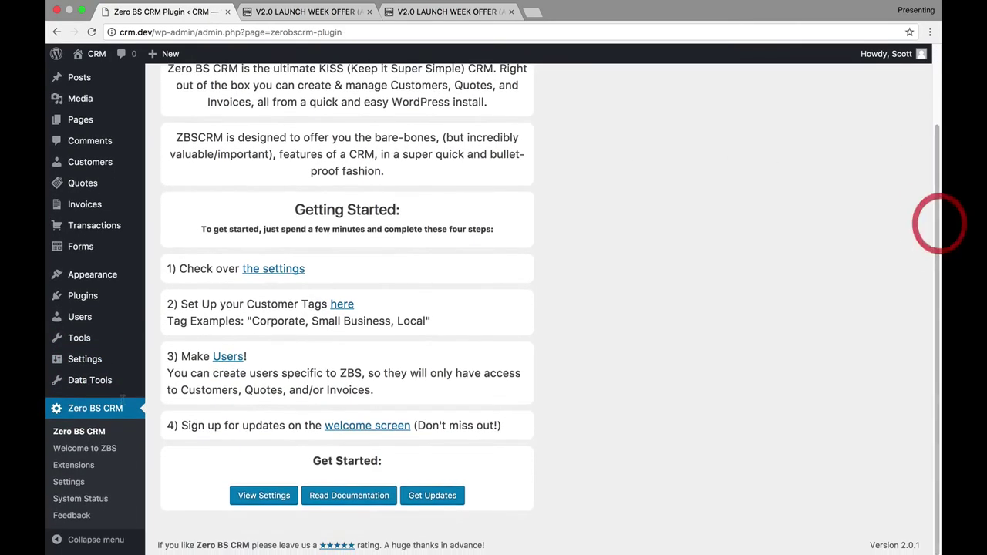
left_click(85, 448)
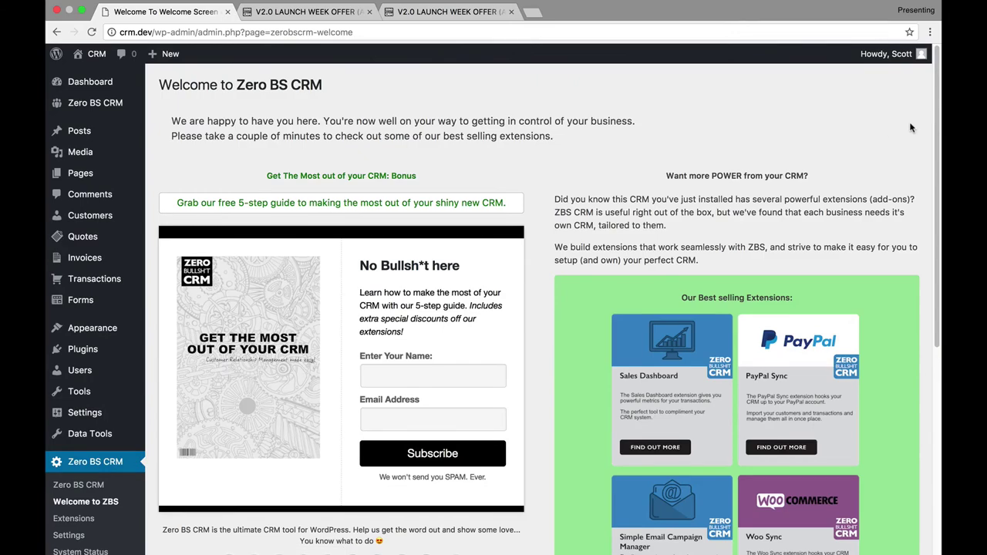
scroll(930, 127, "down", 5)
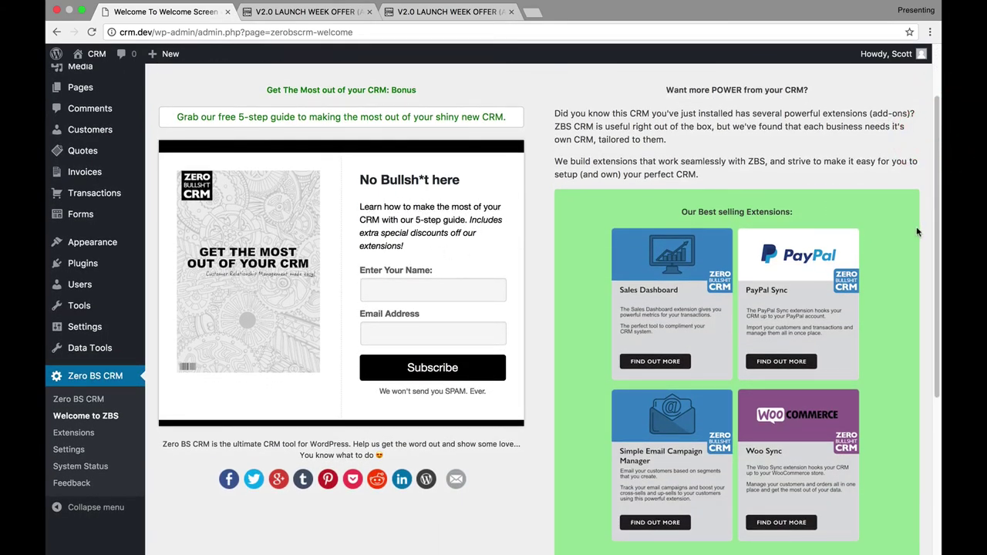
scroll(928, 237, "down", 2)
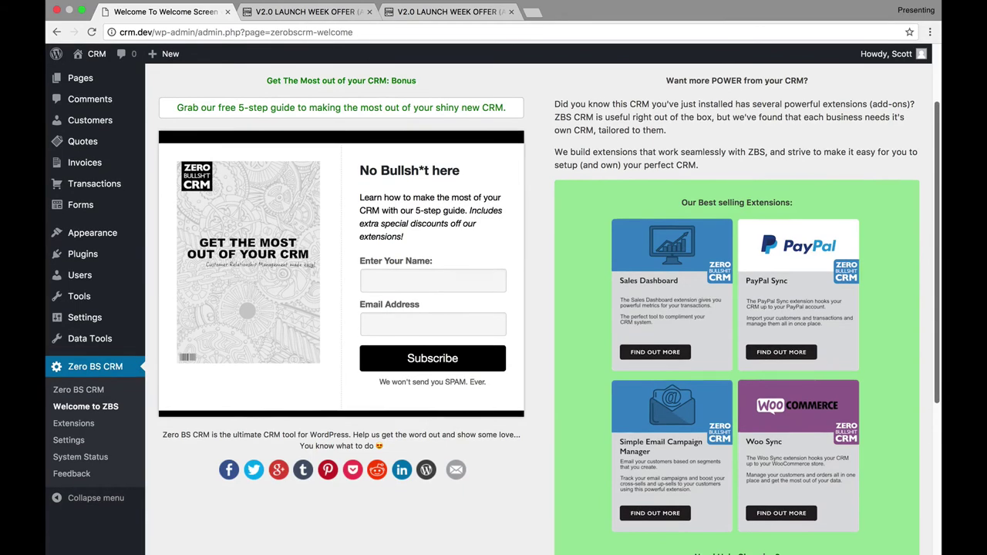
- View the Starter Bundle on the Welcome to ZBS page, and browse the free extensions on the Extensions page
scroll(493, 308, "down", 5)
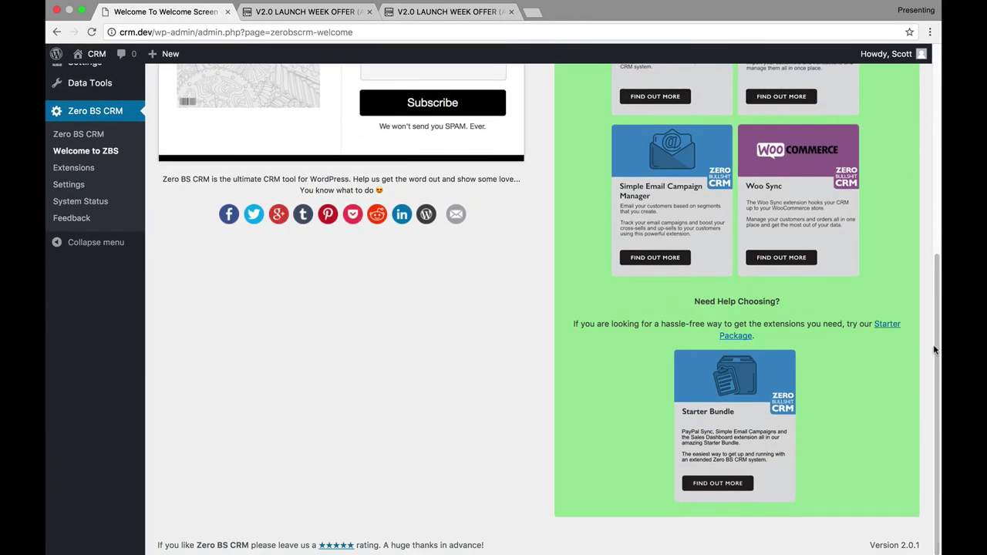
scroll(933, 344, "up", 5)
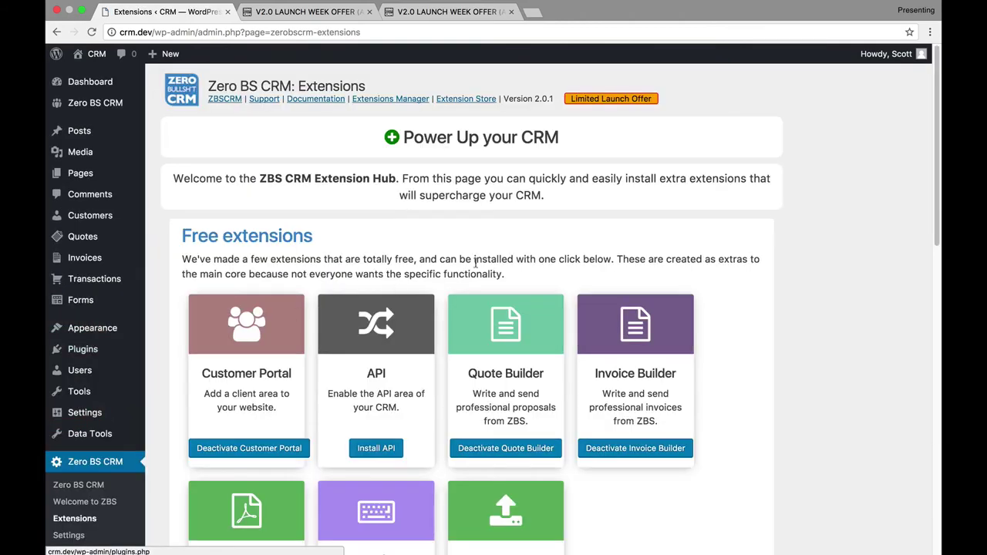
scroll(933, 177, "down", 3)
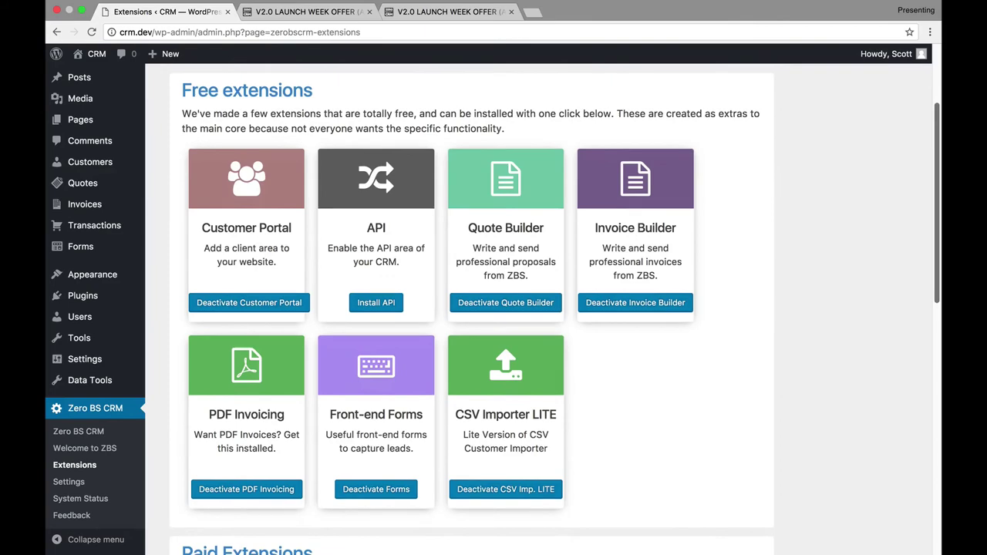
scroll(471, 308, "down", 10)
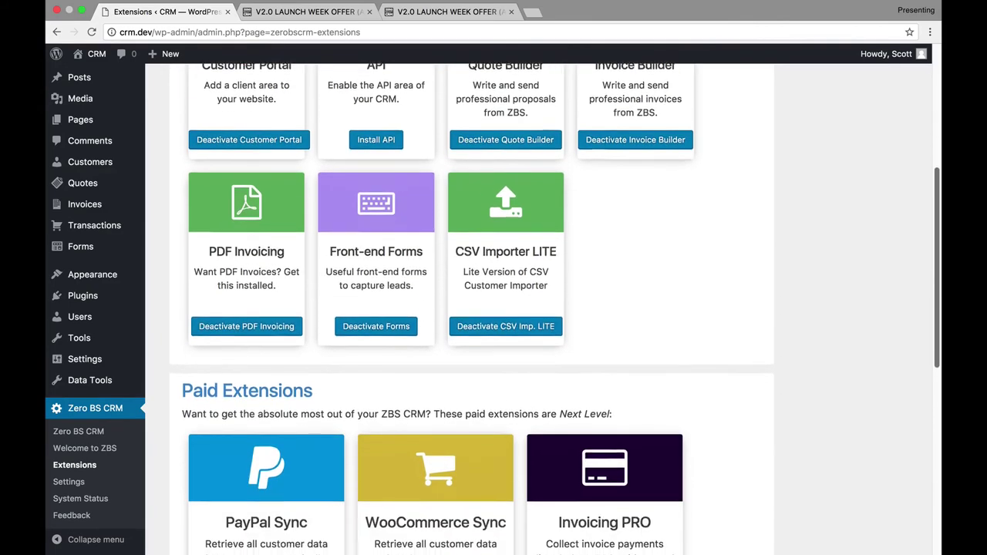
scroll(375, 239, "up", 10)
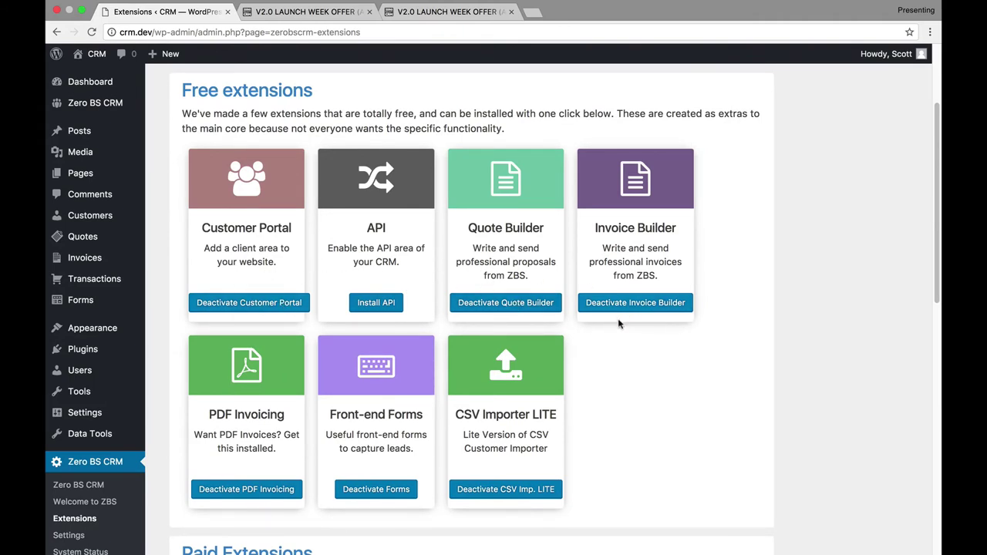
- Look through the paid extensions of Zero BS CRM, from PayPal Sync and WooCommerce Sync to Gravity Forms
scroll(931, 239, "down", 10)
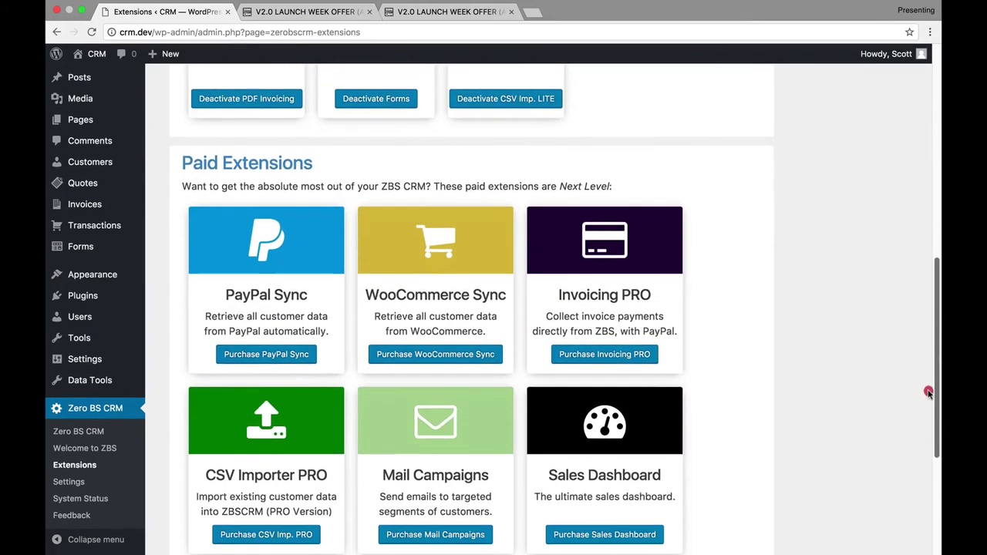
scroll(478, 309, "down", 2)
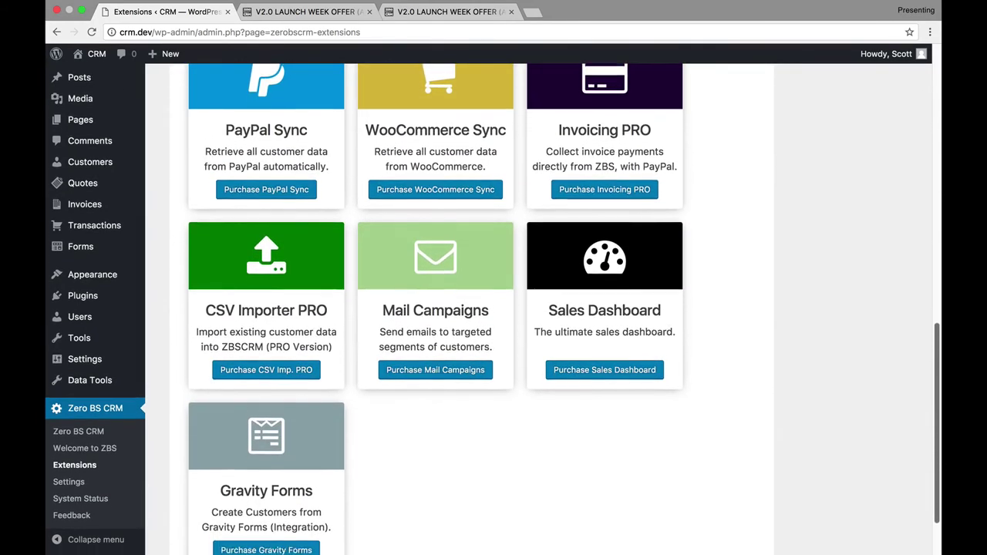
scroll(478, 308, "up", 1)
scroll(478, 308, "up", 3)
scroll(478, 308, "down", 2)
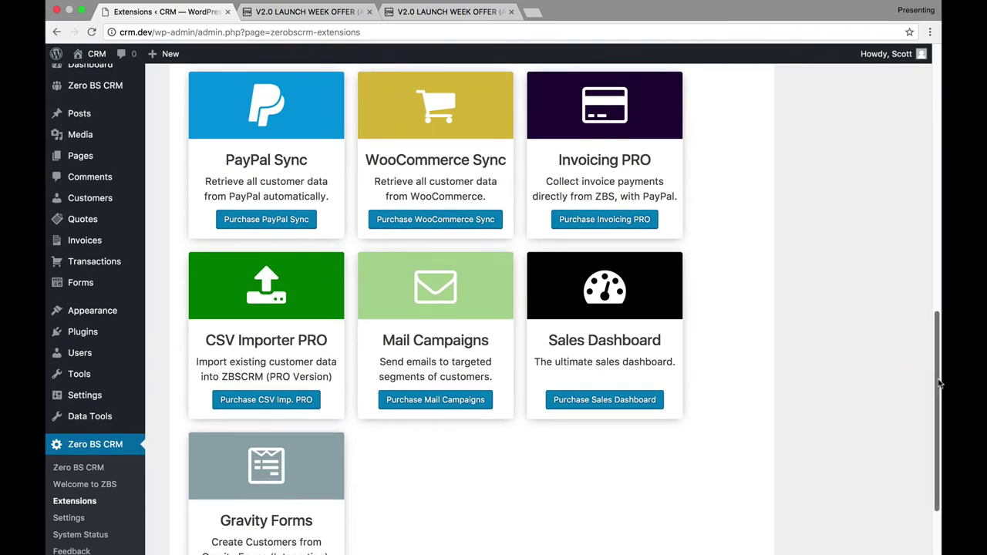
scroll(936, 401, "down", 3)
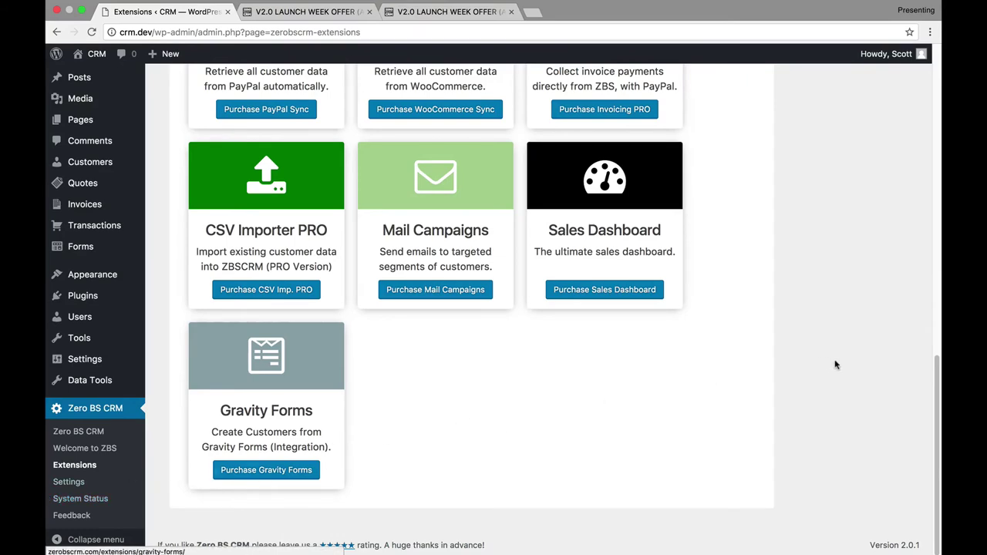
mouse_move(936, 378)
left_mouse_down()
mouse_move(930, 334)
mouse_move(844, 160)
left_mouse_up()
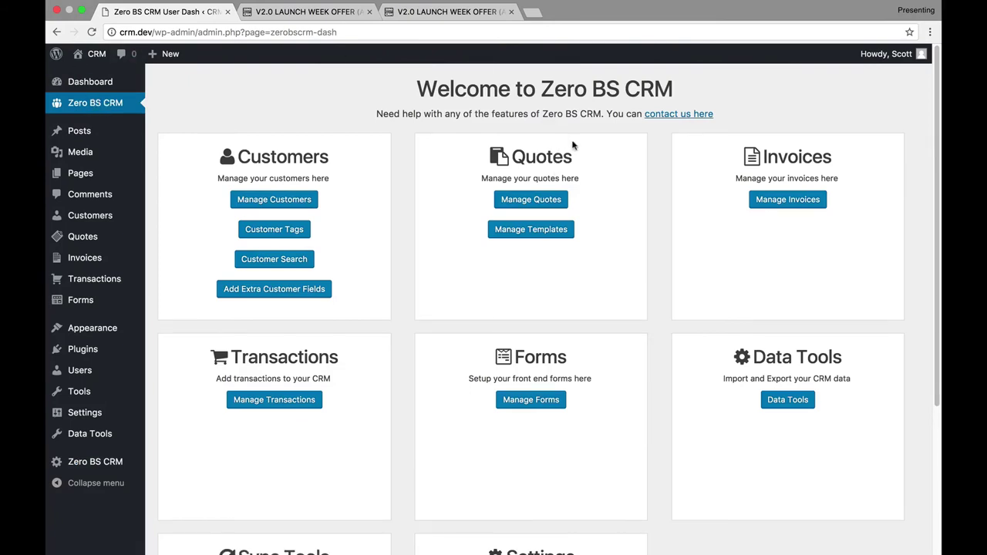
- Look over the sections of the Zero BS CRM user dashboard, from Customers and Quotes to Sync Tools and Settings
scroll(928, 191, "down", 2)
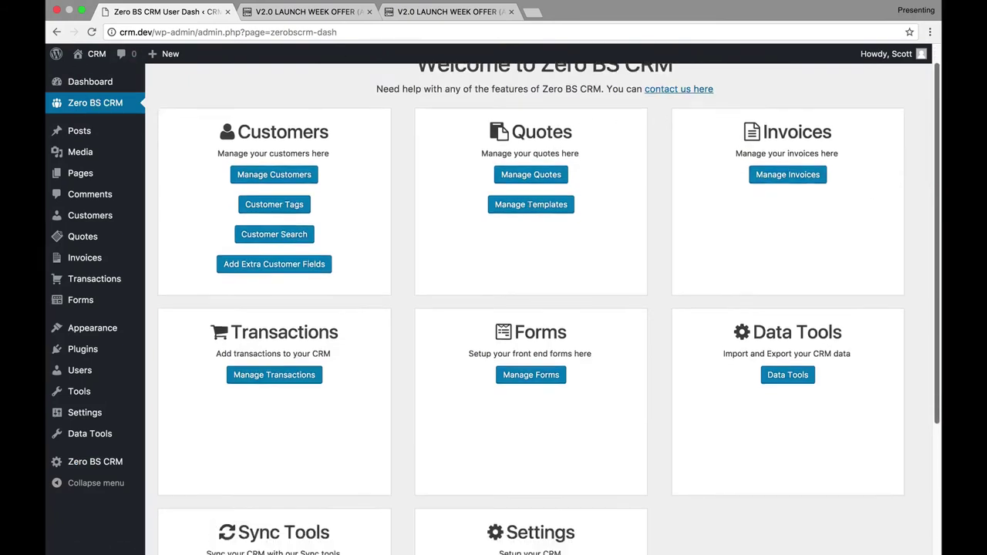
scroll(802, 154, "down", 5)
scroll(802, 154, "up", 8)
left_click(807, 139)
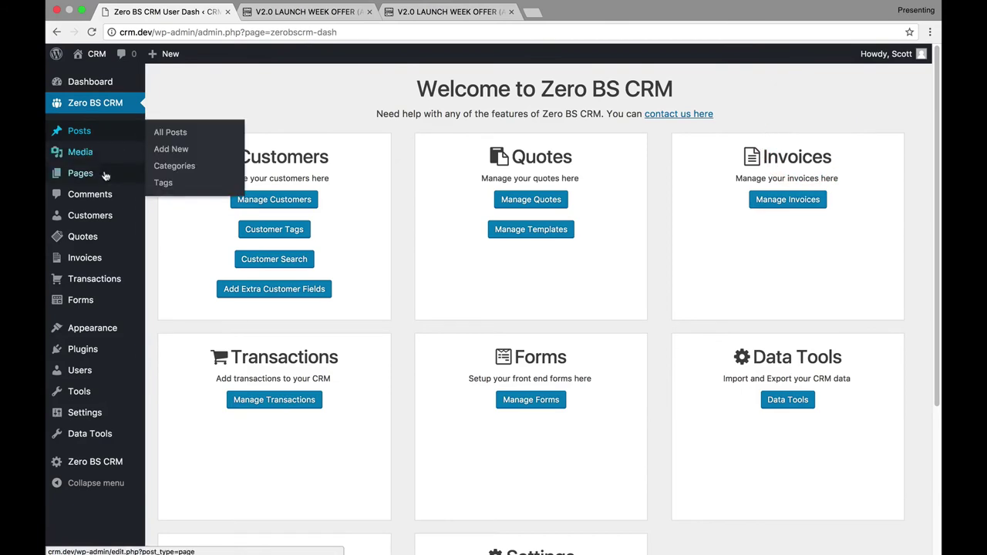
mouse_move(94, 289)
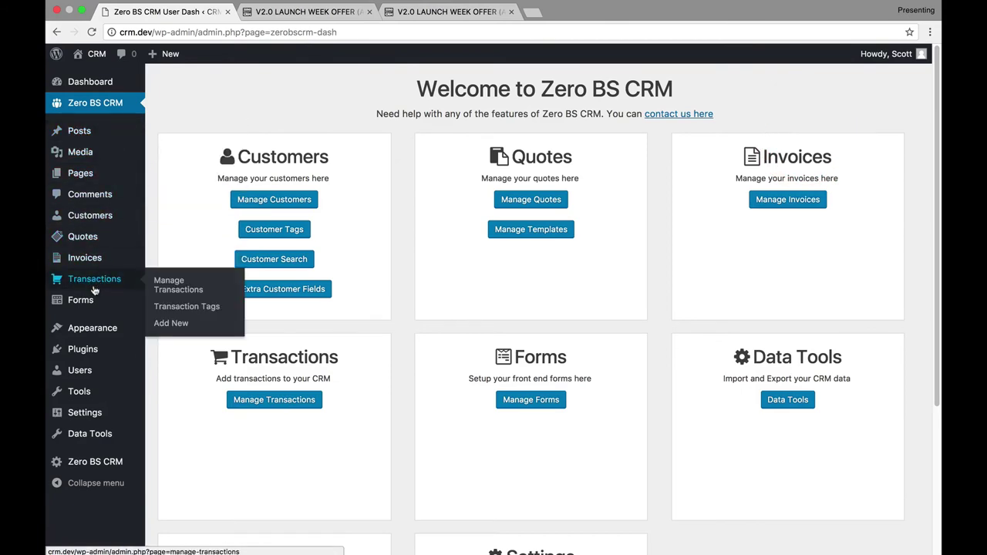
- Open a new customer record from Manage Customers and check the options offered for Status and Prefix
left_click(259, 199)
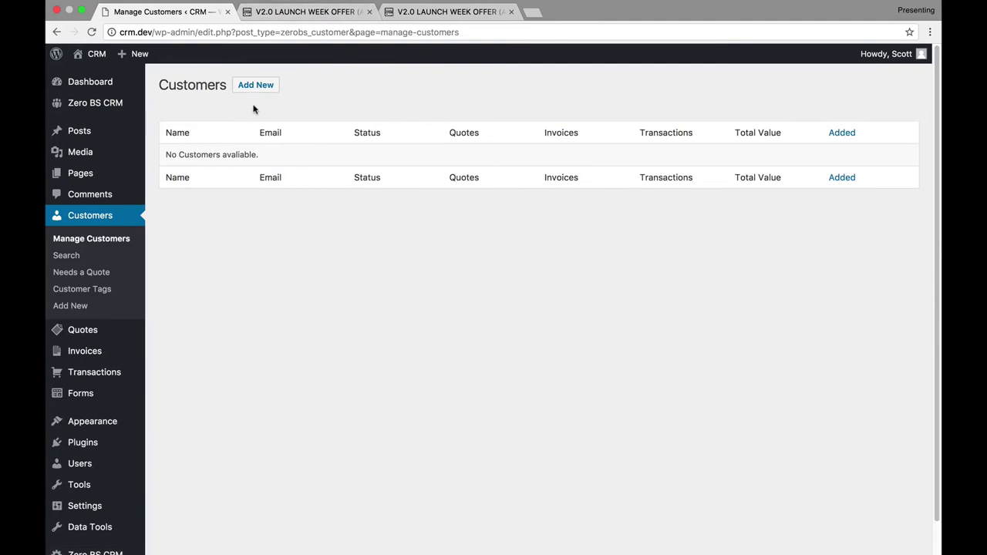
left_click(255, 86)
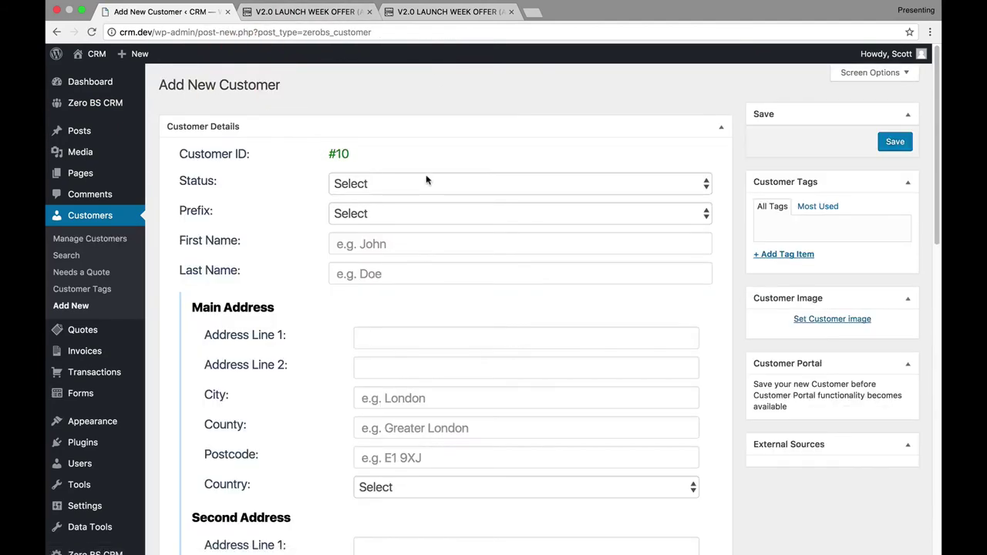
scroll(937, 177, "down", 2)
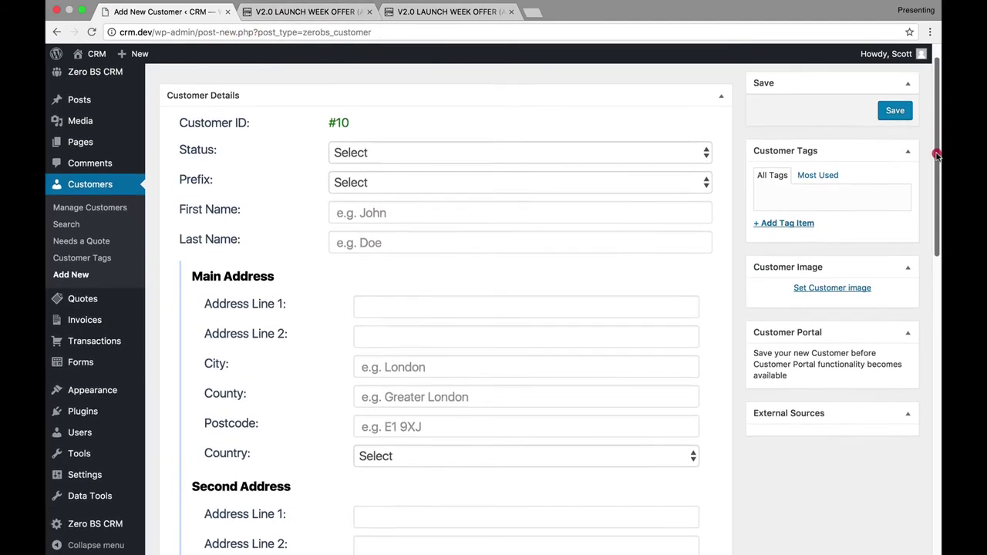
left_click(502, 148)
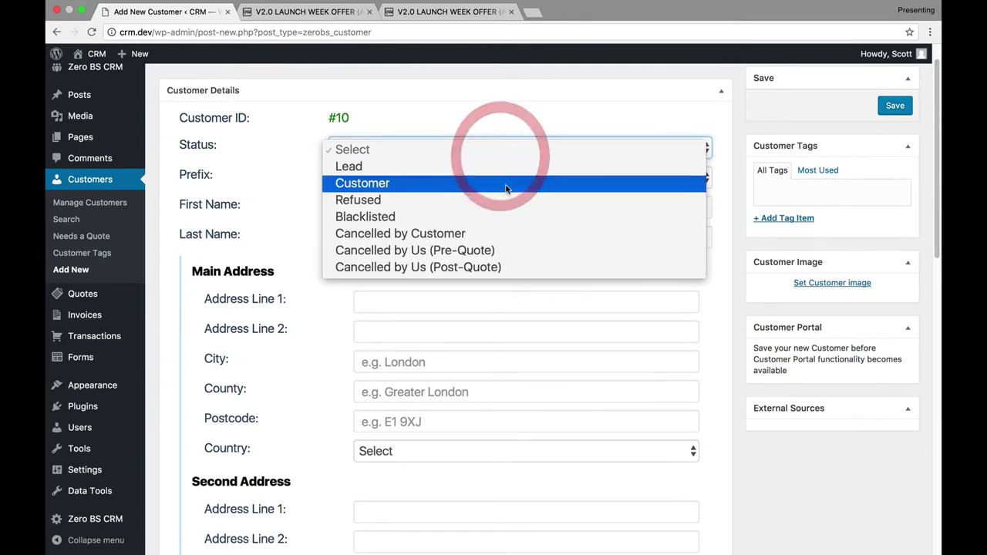
left_click(299, 189)
left_click(392, 179)
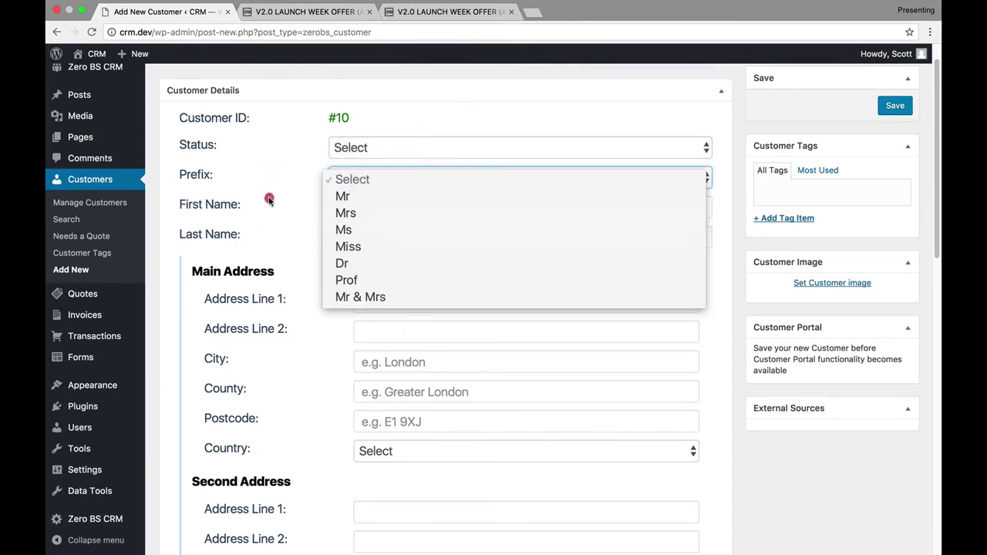
left_click(403, 202)
- Review the new customer form from addresses to file attachments, and view the customer search and Customer Tags pages
scroll(935, 199, "down", 2)
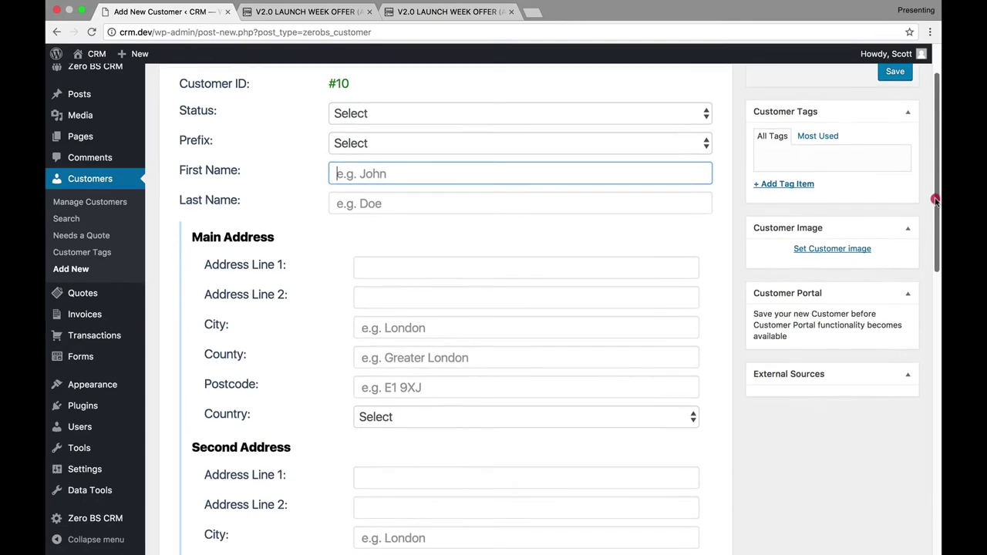
scroll(936, 200, "up", 2)
scroll(898, 231, "down", 15)
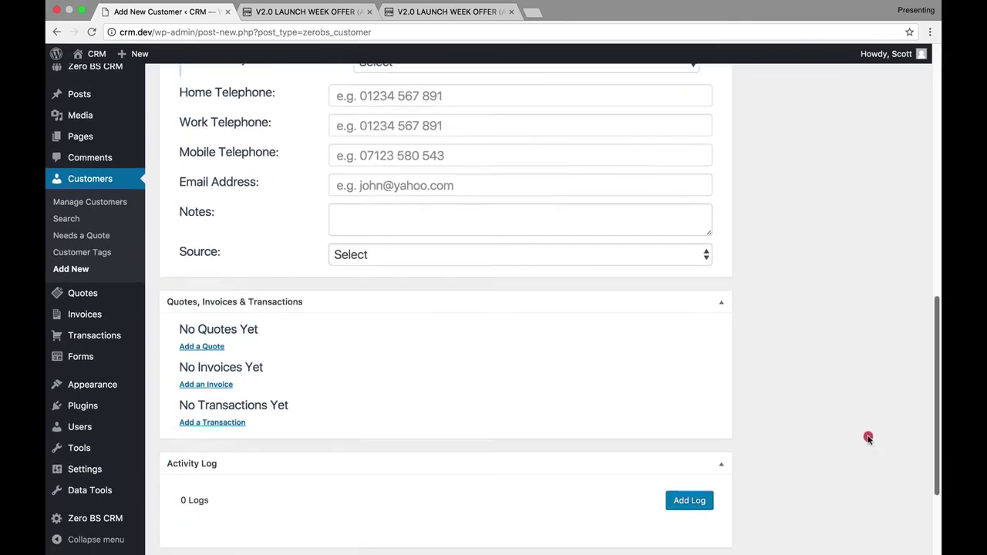
scroll(829, 401, "up", 15)
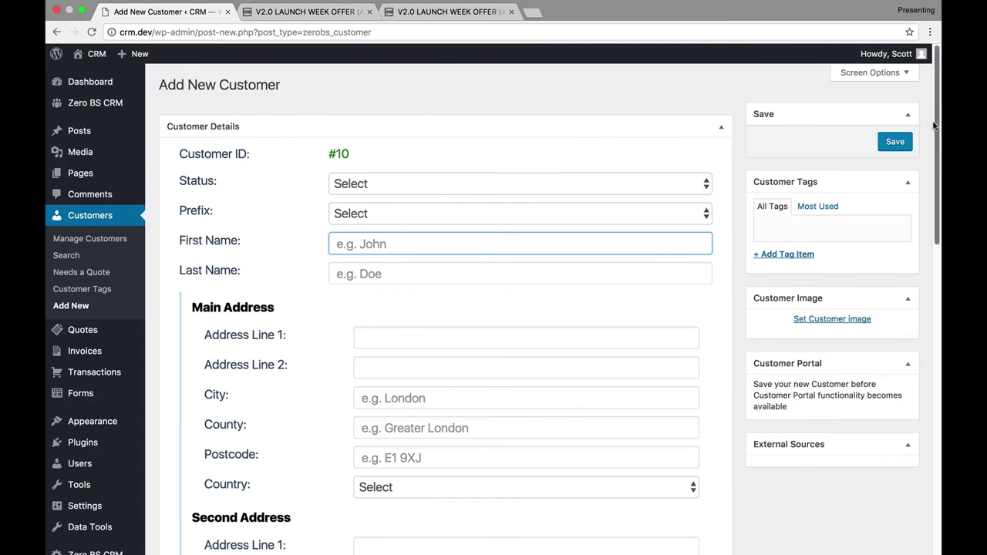
left_click_drag(933, 125, 934, 436)
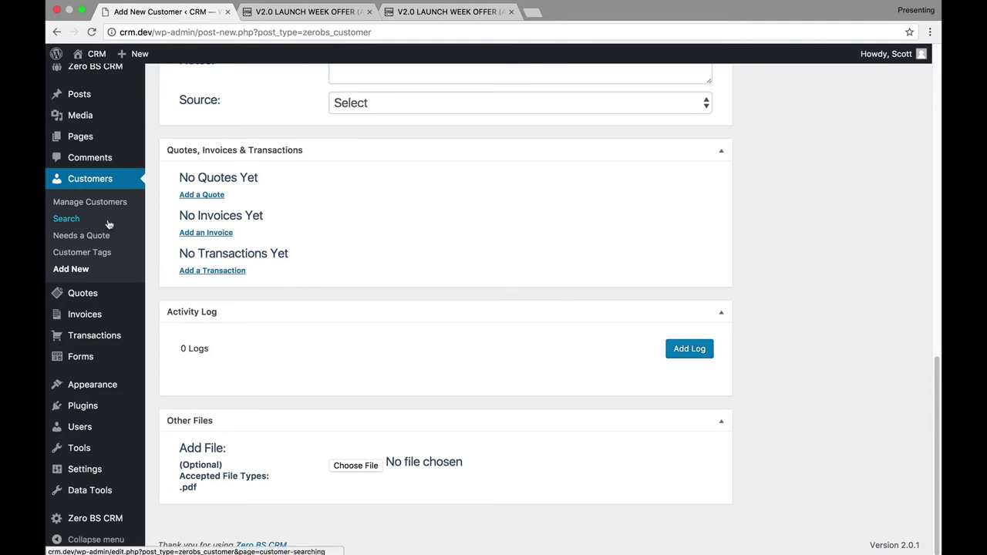
left_click(68, 220)
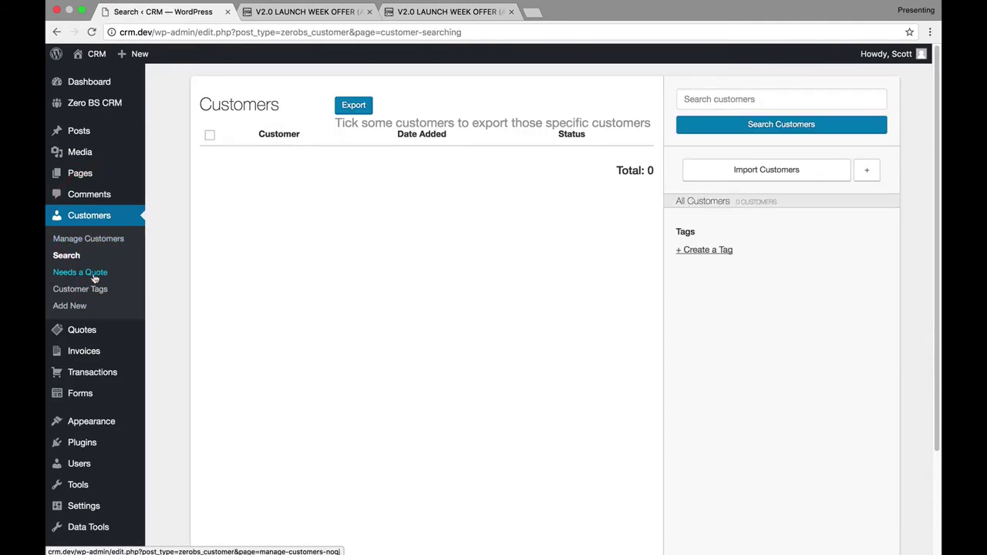
left_click(91, 275)
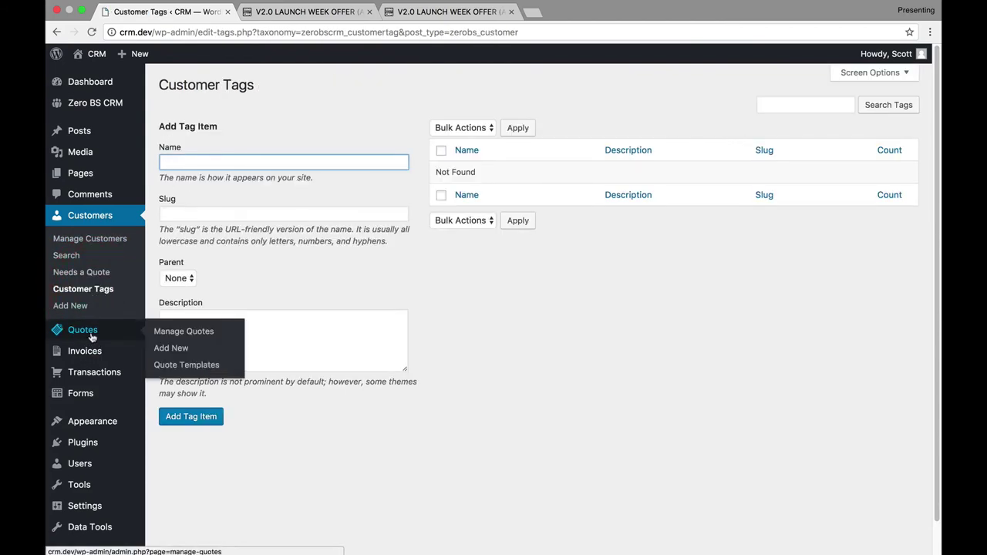
- Open a new quote and examine its customer, title, value and date fields without filling them in
left_click(91, 335)
left_click(236, 84)
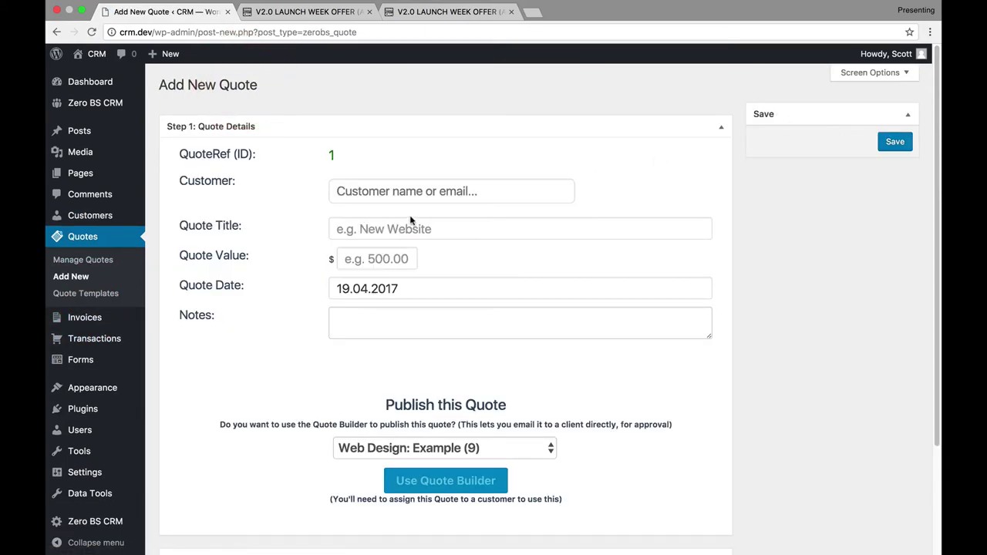
left_click(414, 197)
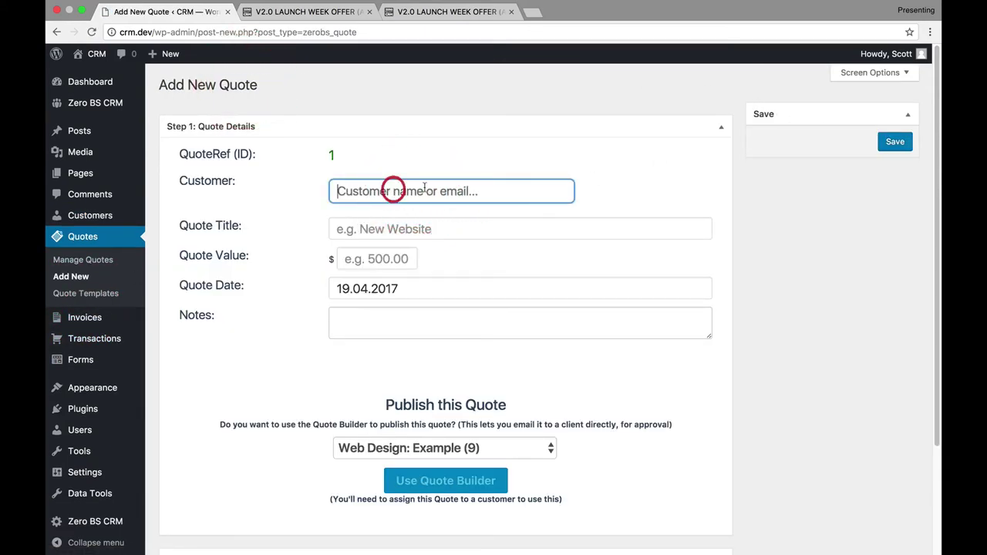
left_click(425, 188)
left_click(409, 225)
left_click(392, 264)
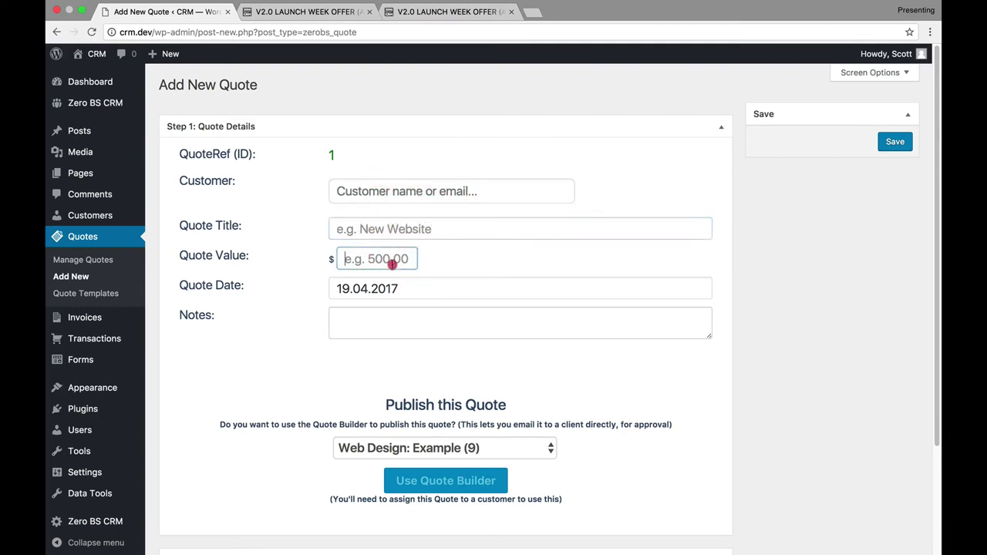
left_click(393, 288)
left_click(561, 370)
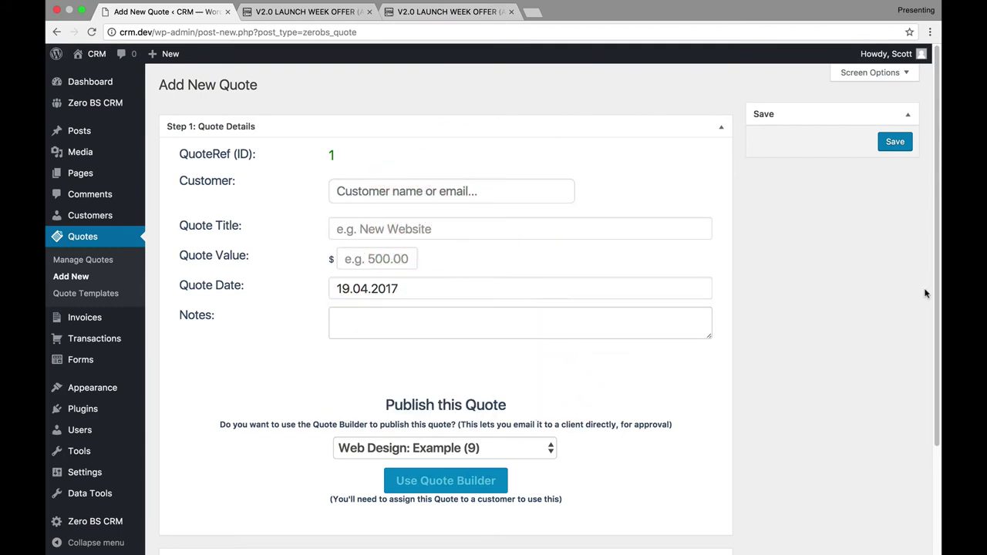
- Try the Blank Template for publishing the quote and switch back to Web Design: Example (9)
scroll(874, 313, "down", 3)
left_click(394, 448)
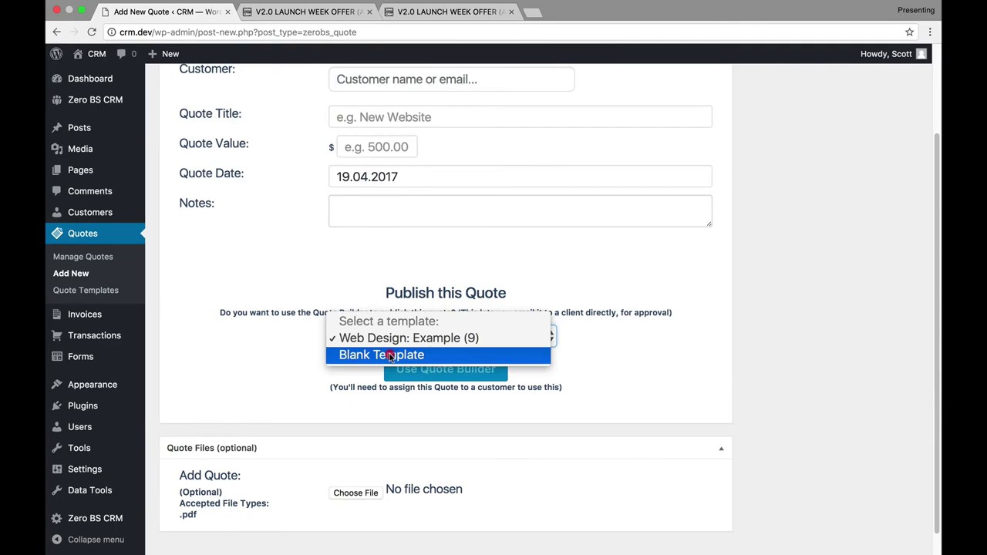
left_click(389, 356)
left_click(388, 331)
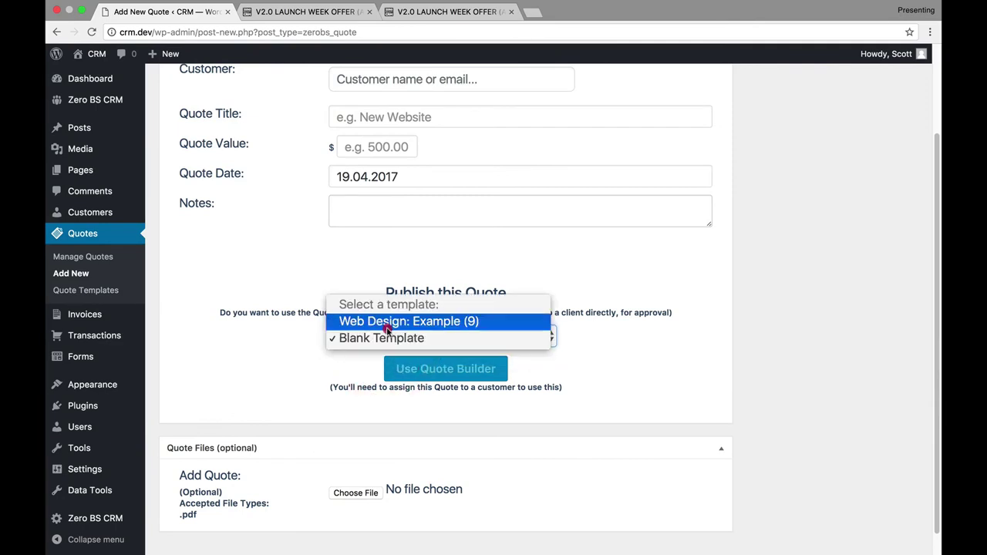
left_click(385, 327)
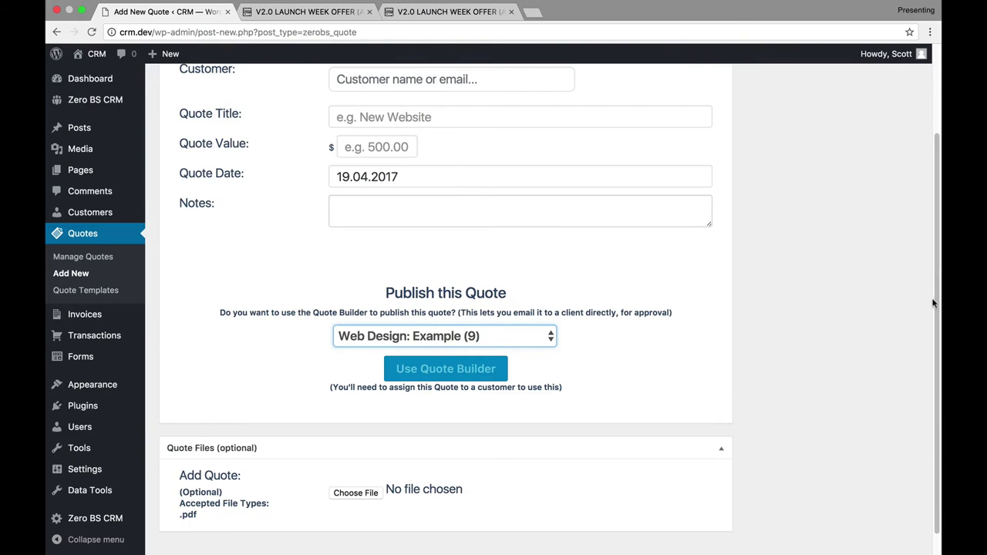
scroll(902, 255, "up", 3)
scroll(887, 247, "down", 3)
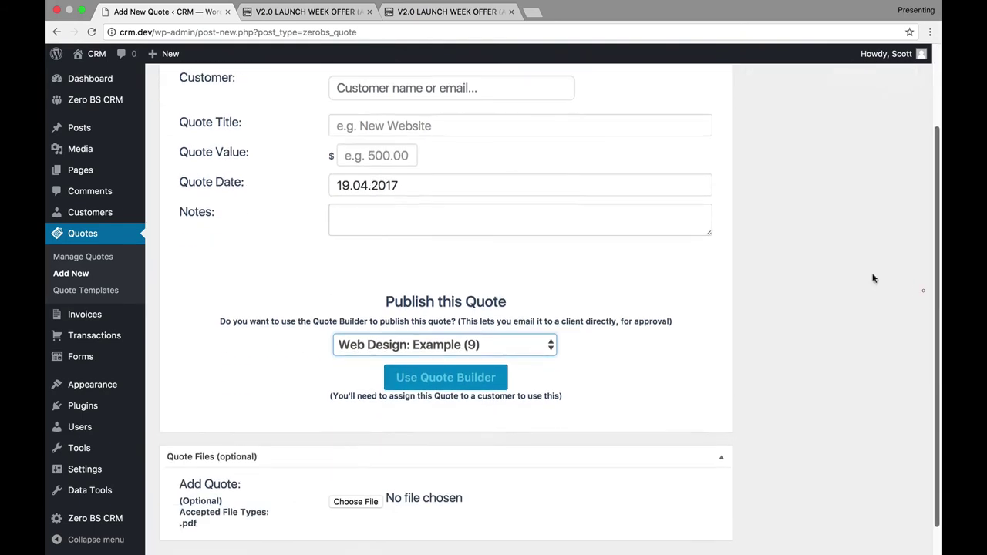
- Open the Web Design: Example quote template and read through its summary and strategic goals
left_click(85, 294)
left_click(220, 157)
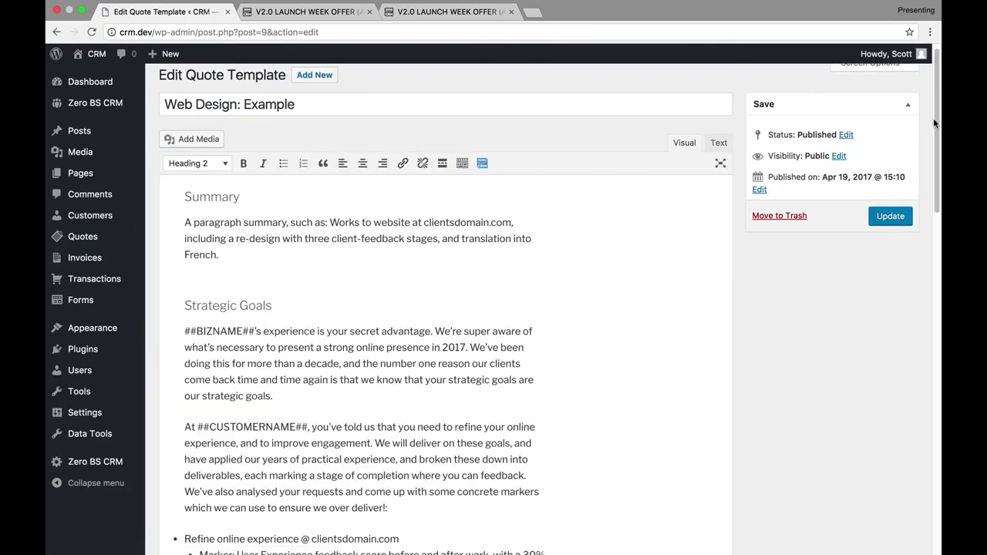
scroll(918, 127, "down", 3)
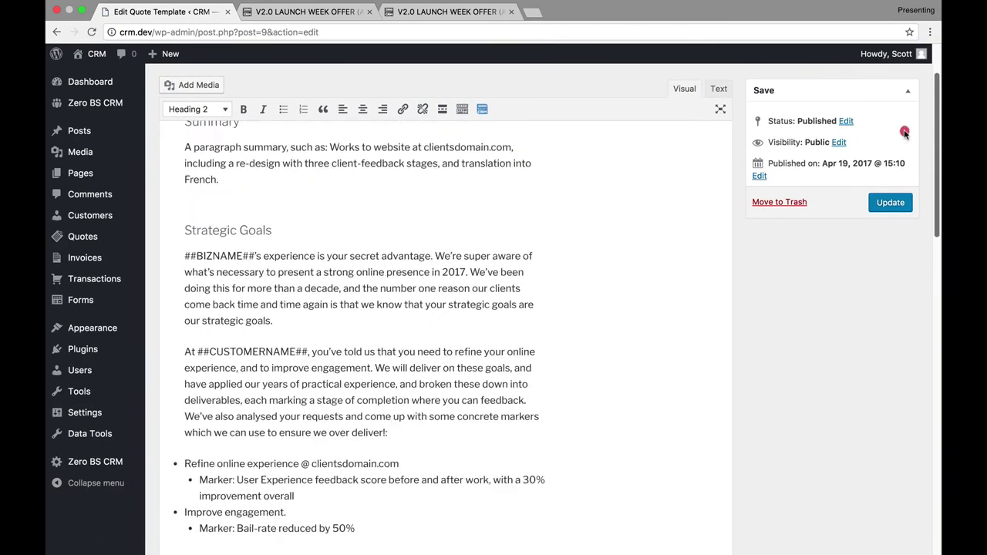
scroll(904, 133, "up", 2)
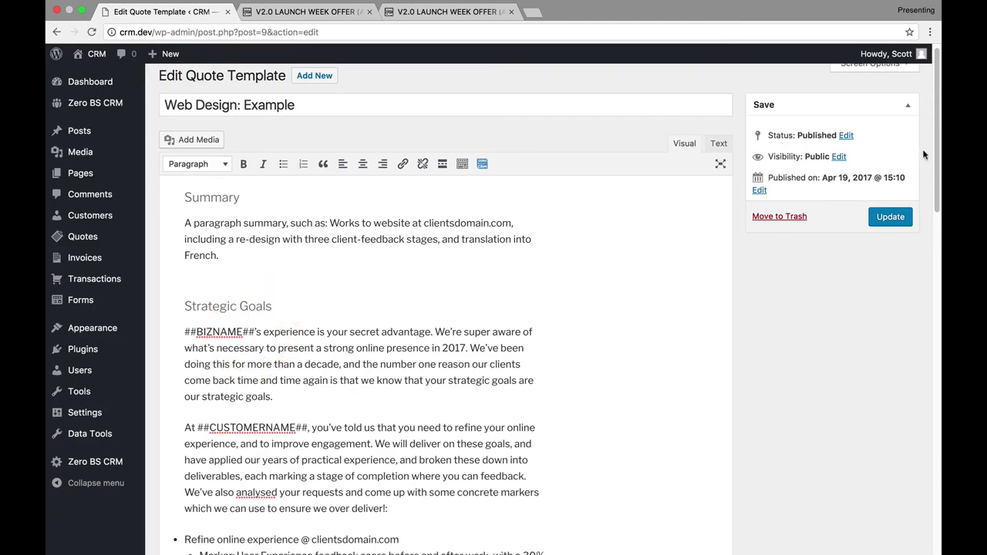
- Skim the rest of the quote template, and open a new invoice to examine its attachment, number, date and customer fields
left_click_drag(938, 214, 939, 385)
scroll(938, 385, "up", 15)
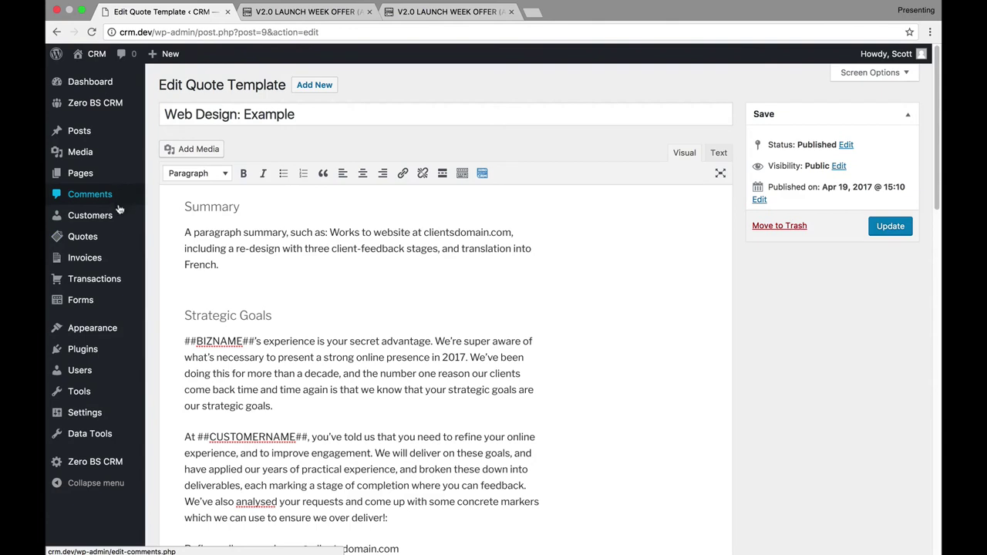
left_click(116, 259)
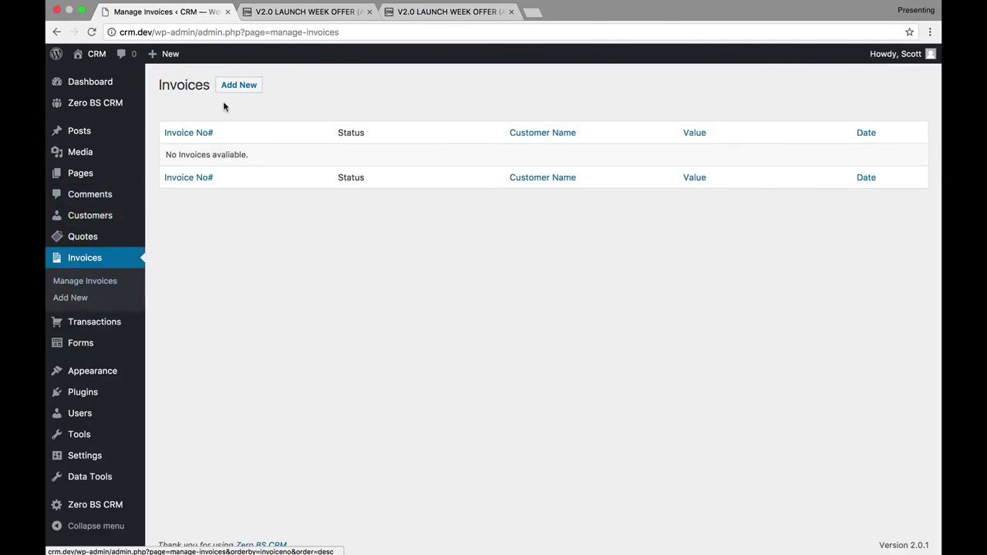
left_click(239, 85)
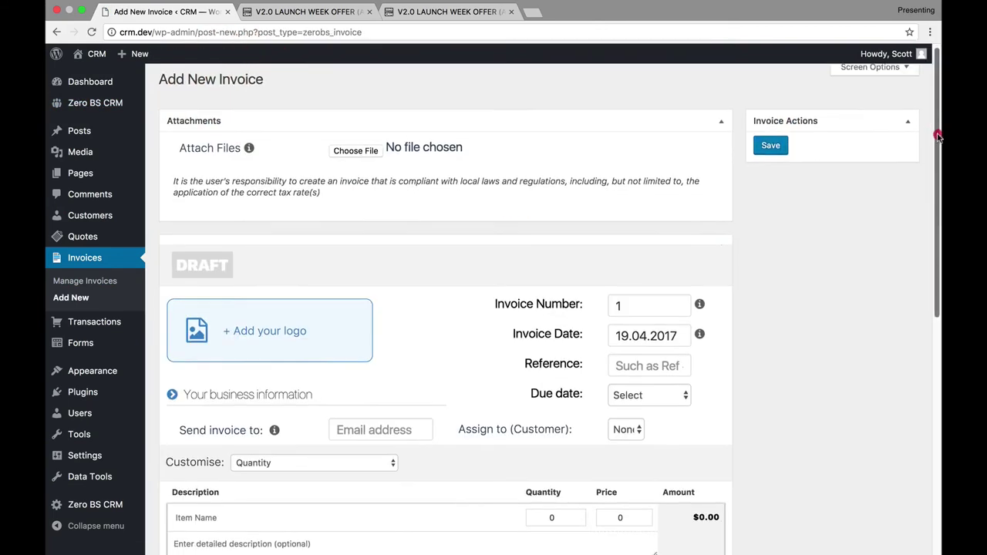
scroll(930, 194, "down", 2)
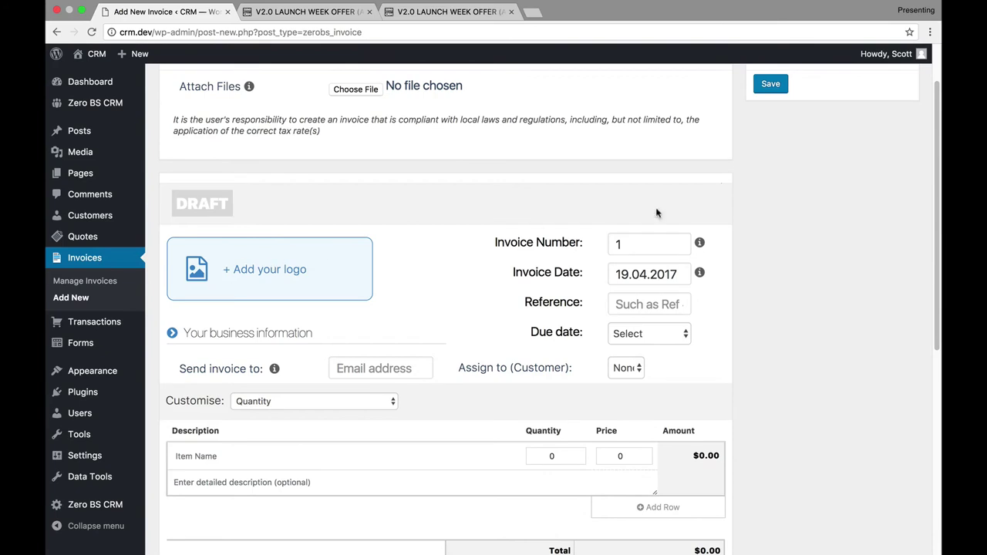
scroll(926, 193, "up", 2)
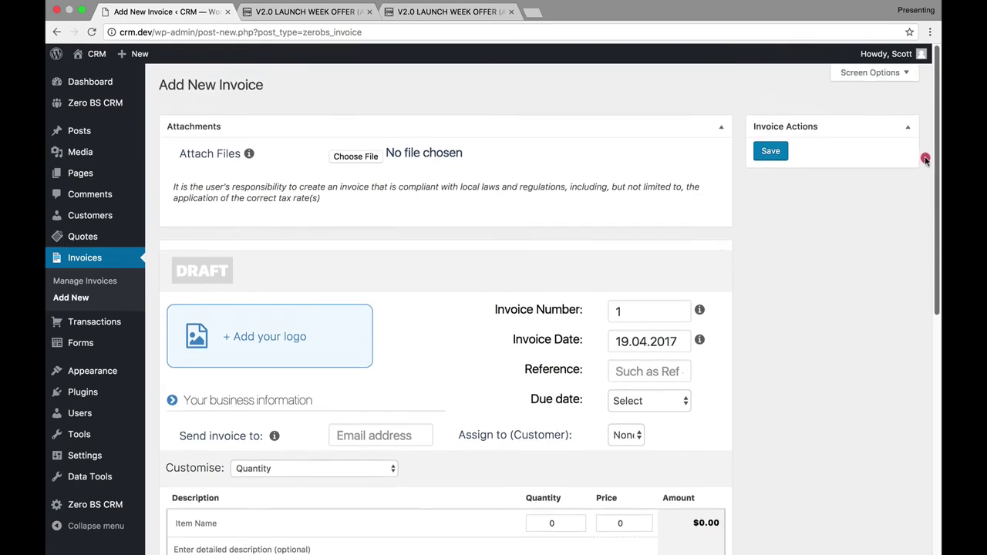
scroll(925, 158, "down", 6)
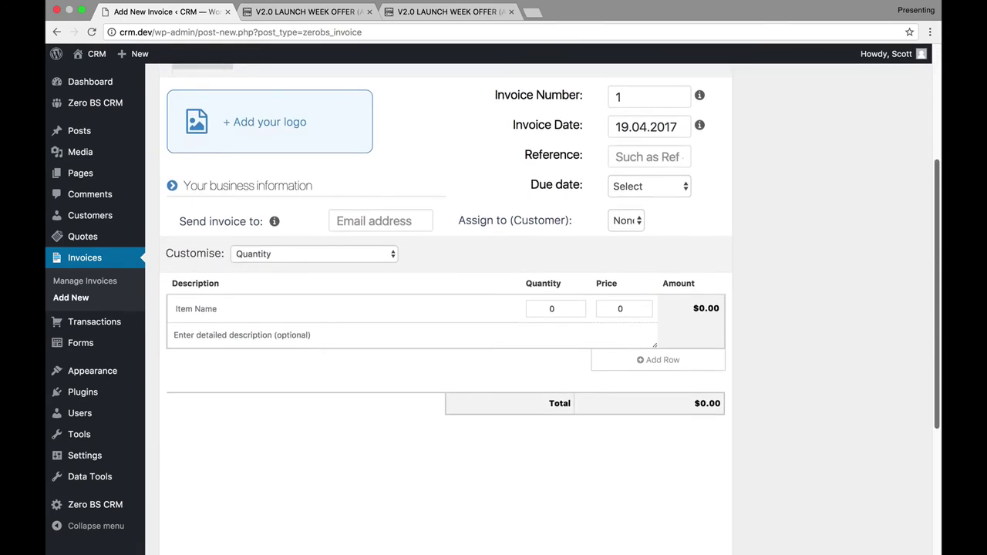
- Try customising the invoice by Hours with a second item row added, and switch it back to Quantity
scroll(933, 208, "up", 1)
left_click(355, 262)
left_click(356, 272)
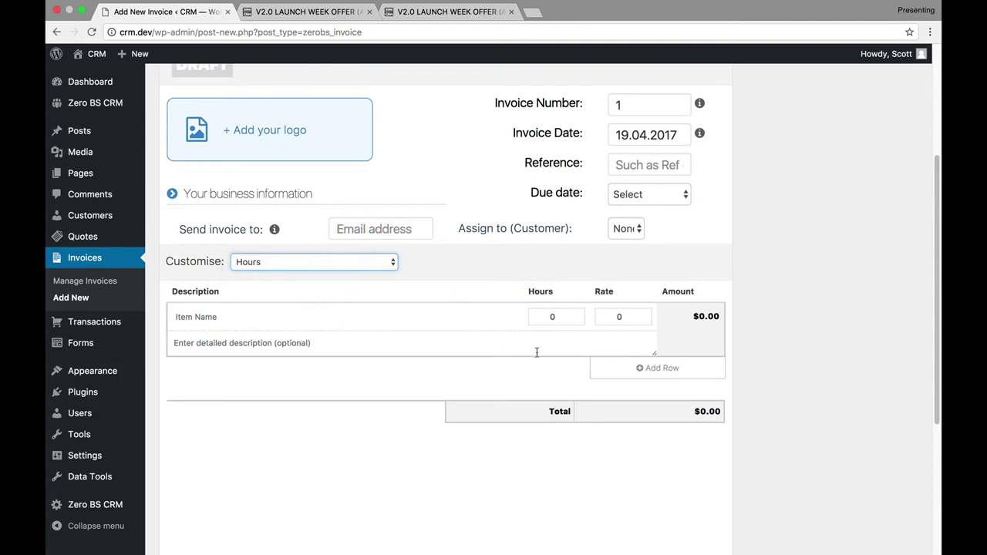
left_click(651, 367)
left_click(352, 262)
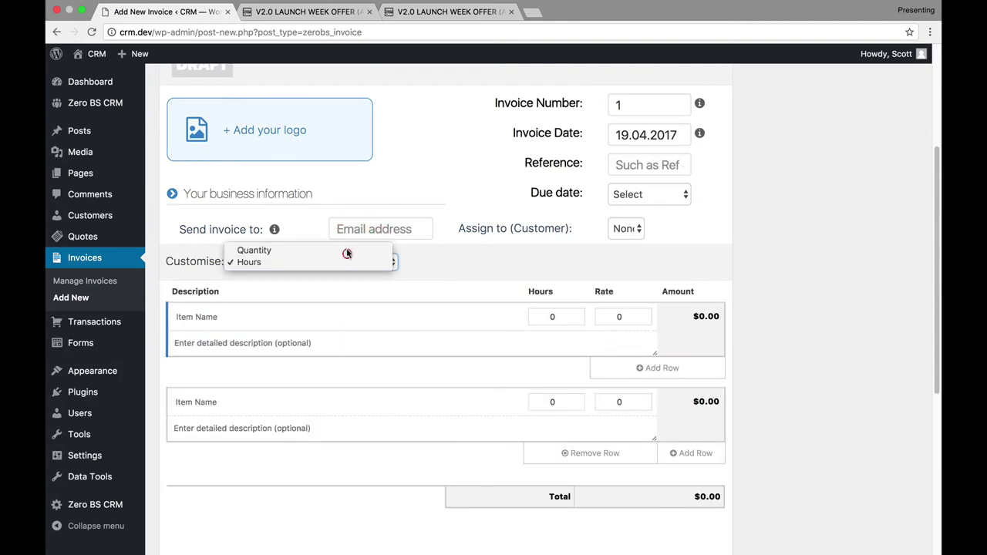
left_click(346, 251)
scroll(894, 216, "up", 5)
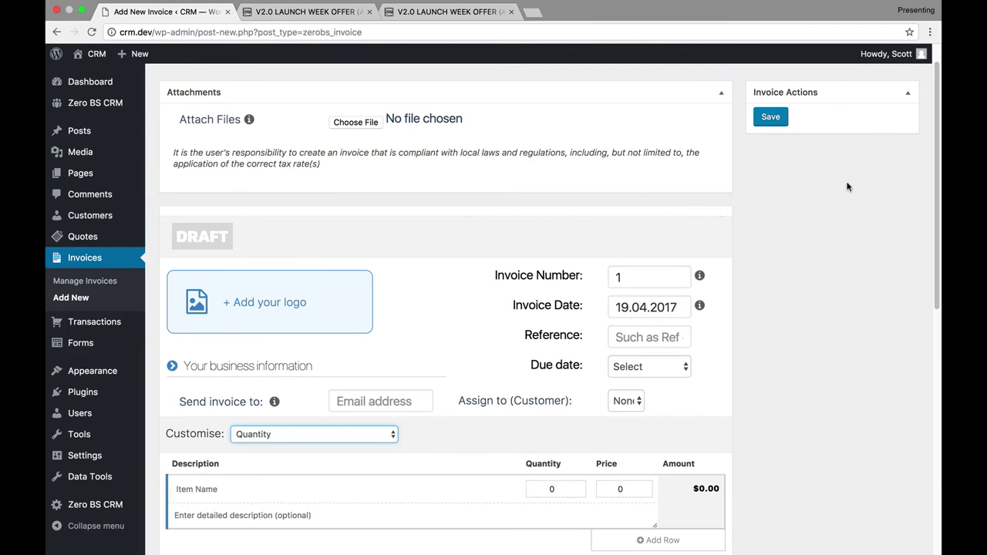
scroll(936, 161, "down", 5)
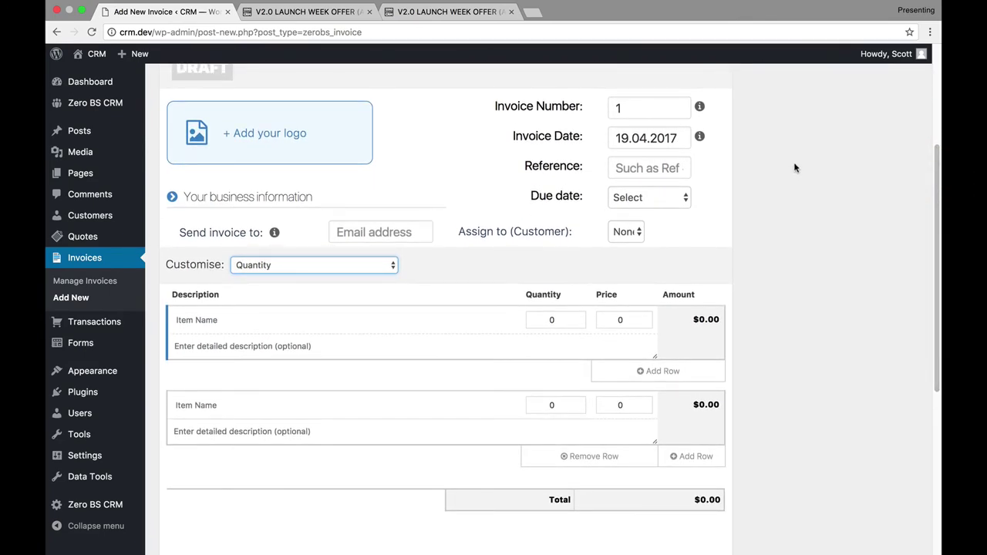
mouse_move(938, 239)
left_mouse_down()
mouse_move(934, 216)
mouse_move(931, 232)
left_mouse_up()
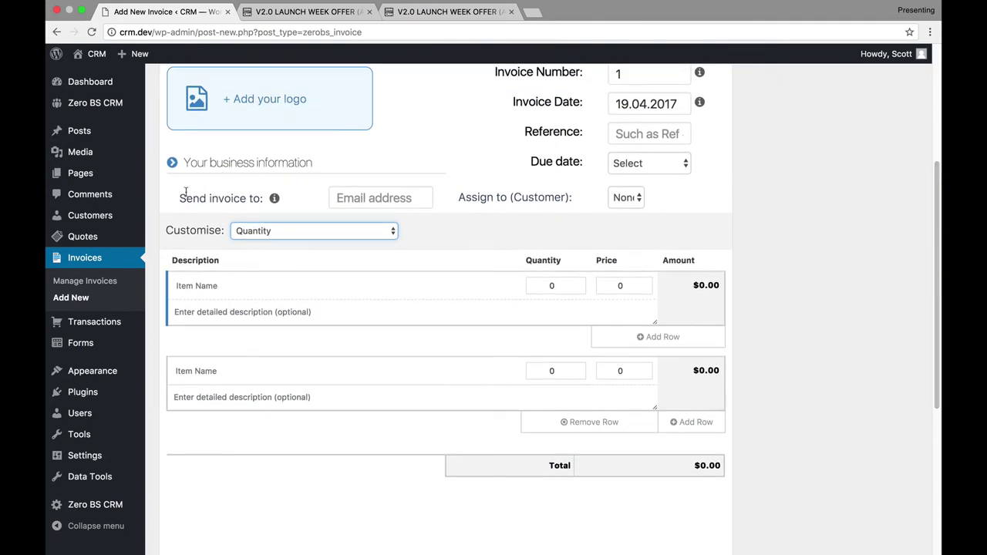
- View the blank new transaction form, and review a new front-end form's language labels, style choices and embed code section
left_click(91, 322)
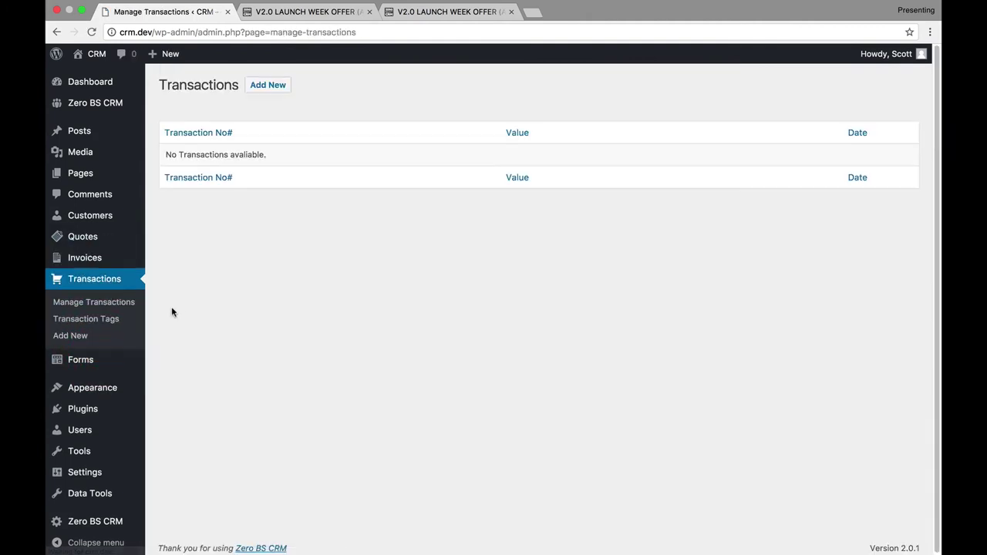
left_click(268, 86)
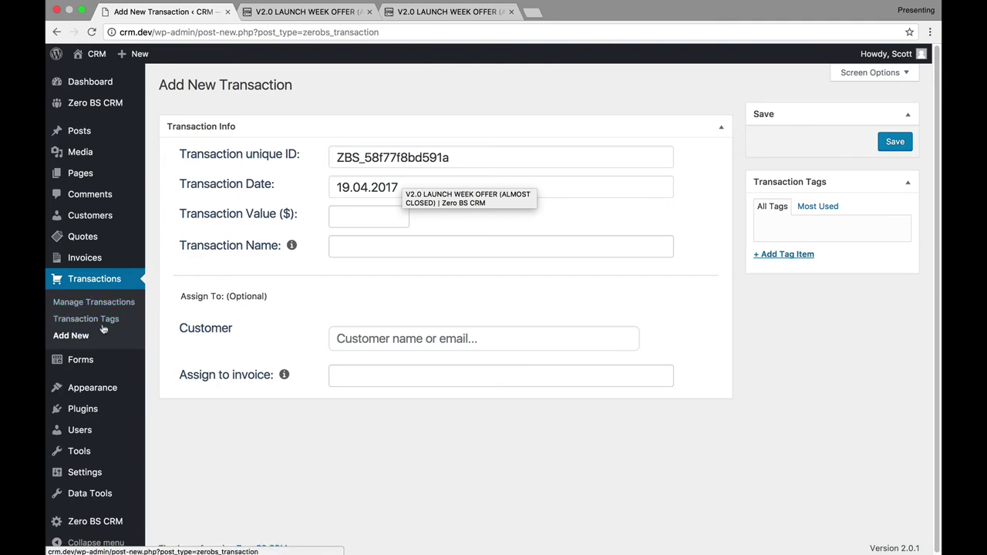
left_click(90, 360)
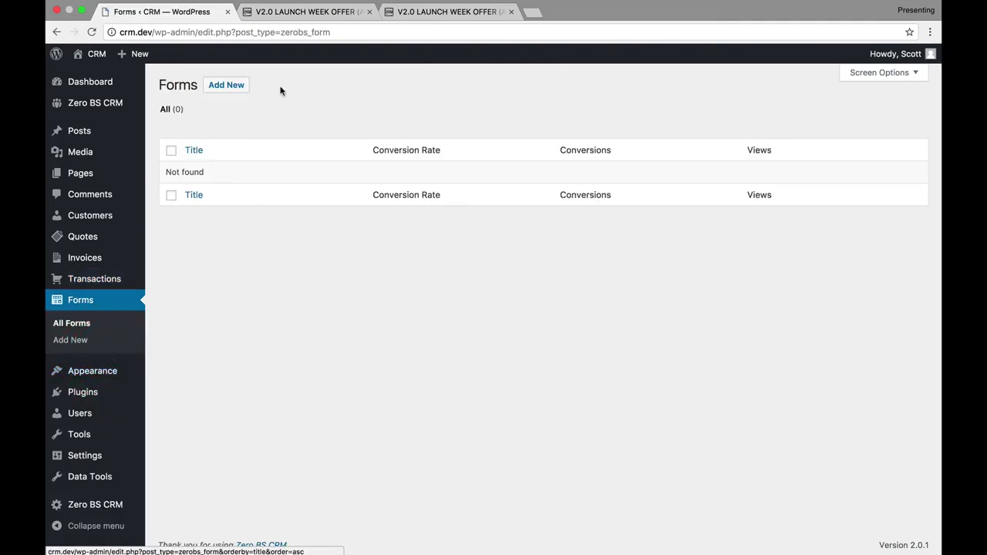
left_click(230, 87)
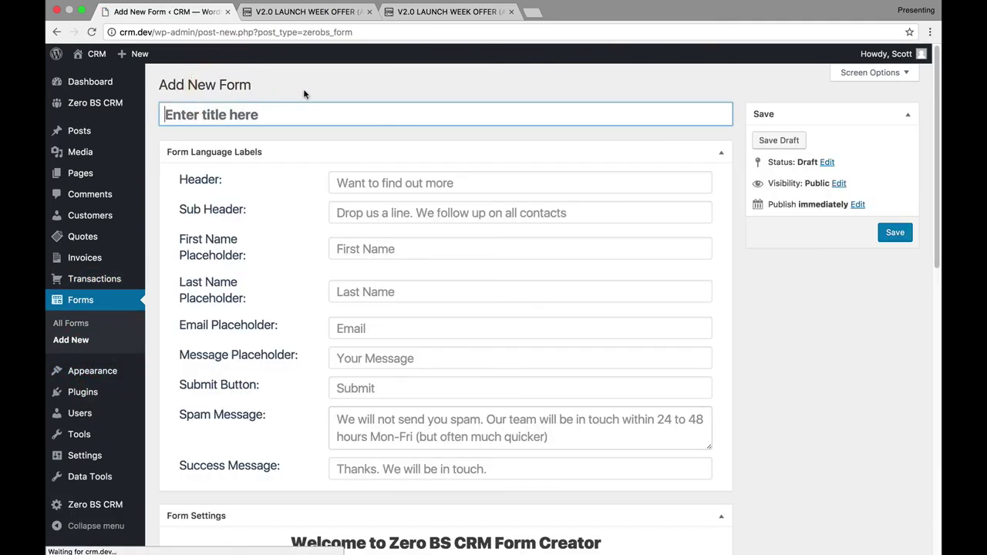
scroll(879, 188, "down", 10)
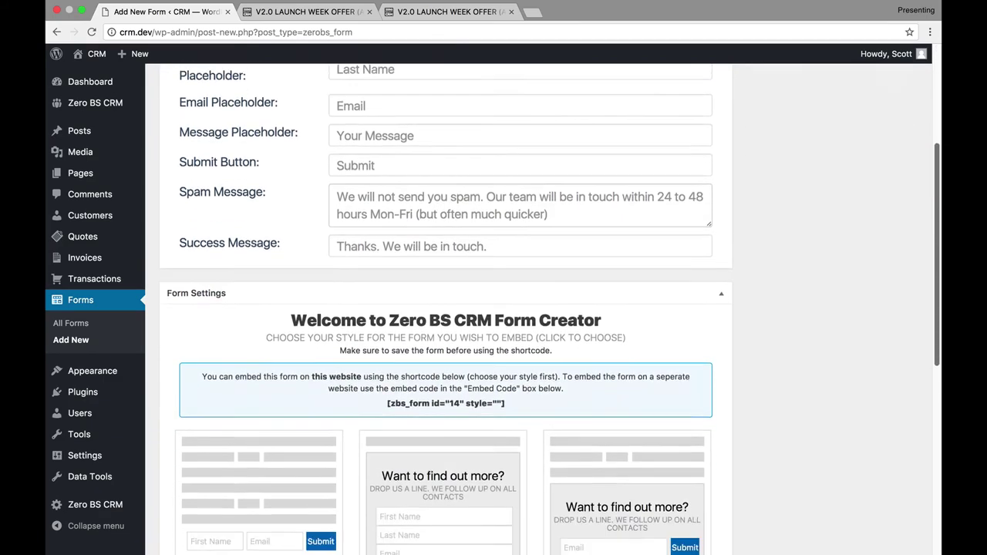
scroll(900, 379, "down", 4)
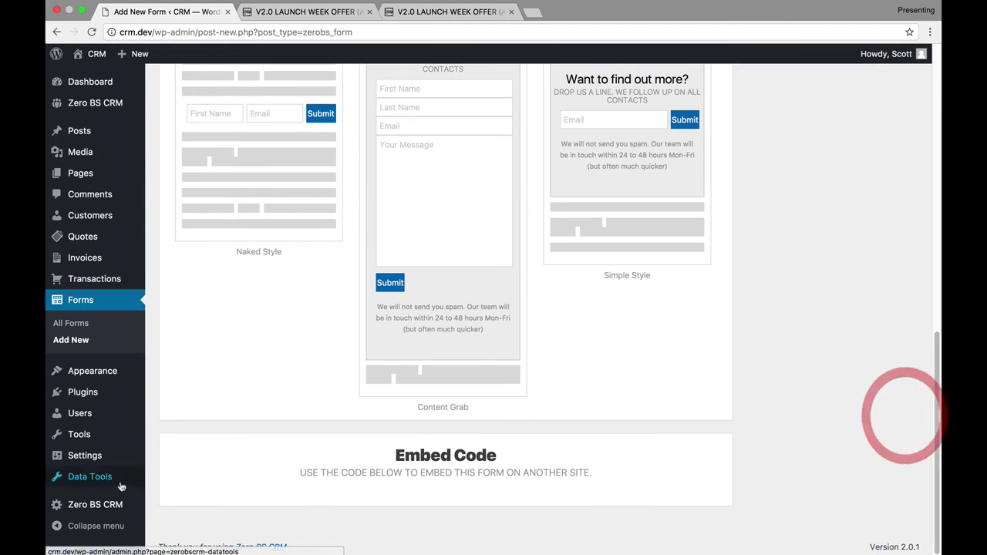
- Review the import, bulk and export options on the Data Tools page
left_click(94, 478)
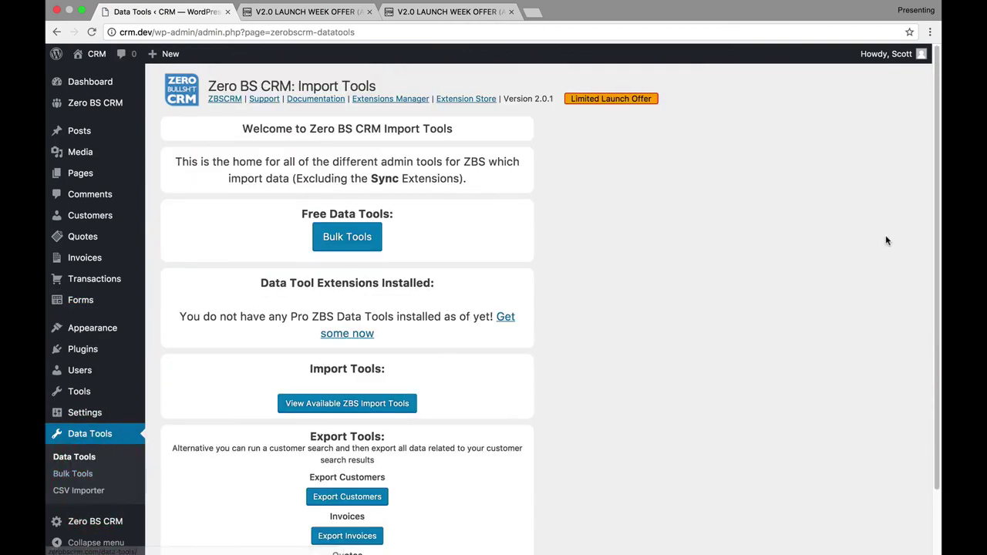
scroll(938, 247, "down", 2)
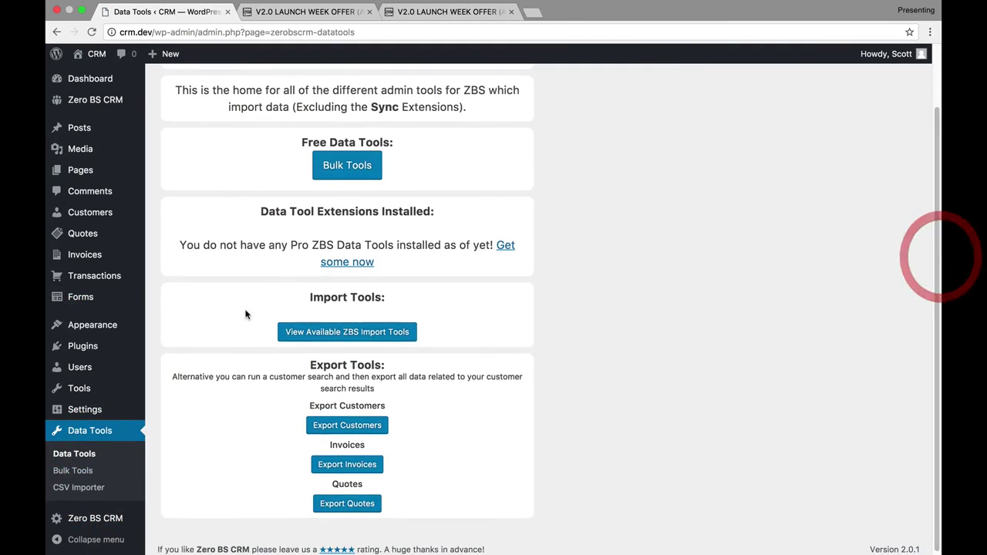
- Set the WordPress menu layout to Slimline in the Zero BS CRM settings and save them
mouse_move(141, 514)
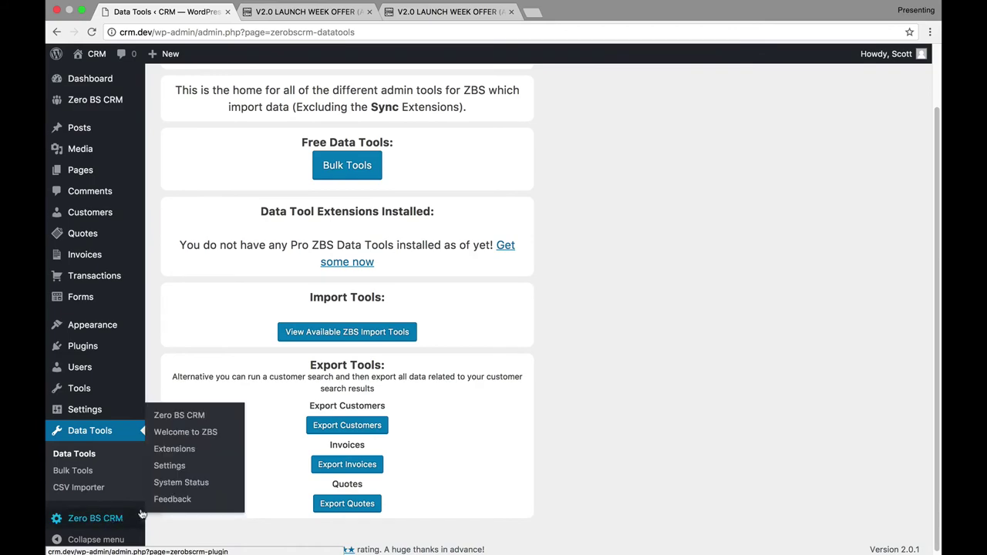
left_click(170, 466)
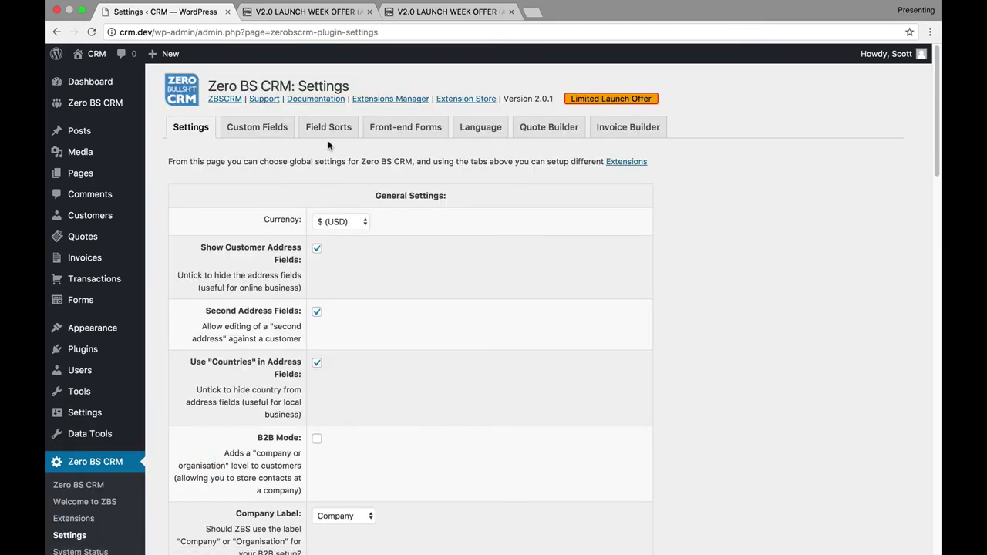
scroll(932, 163, "down", 10)
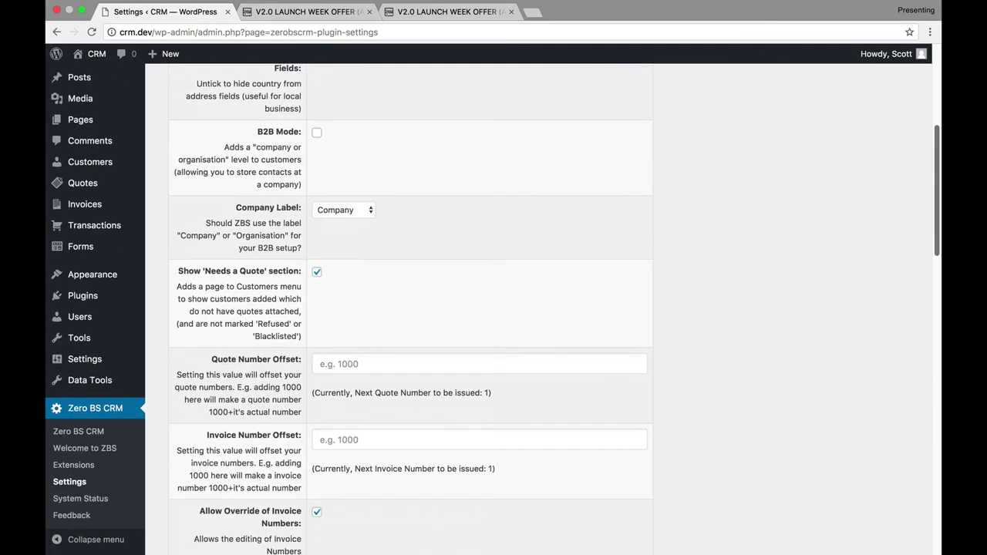
left_click(338, 172)
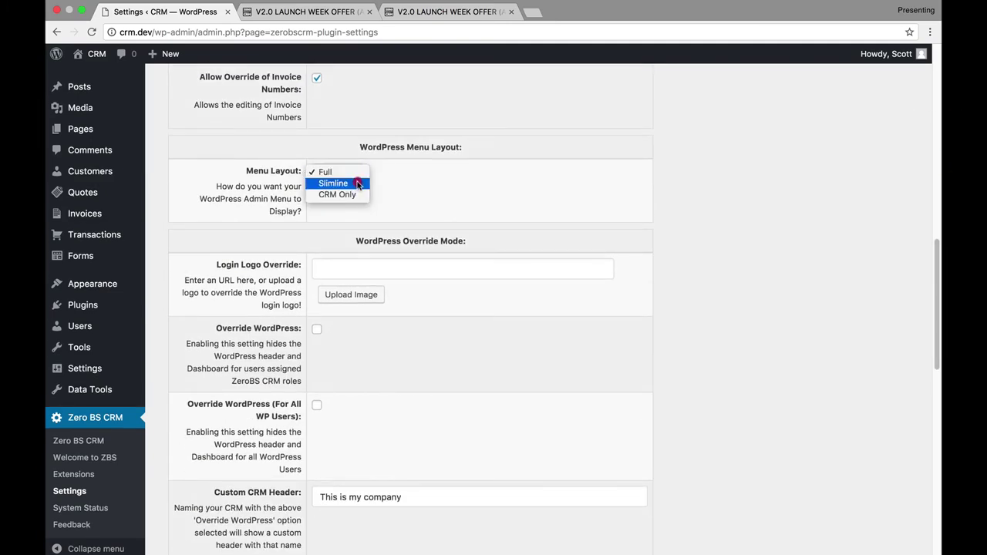
left_click(335, 184)
left_click_drag(937, 332, 936, 512)
left_click(402, 398)
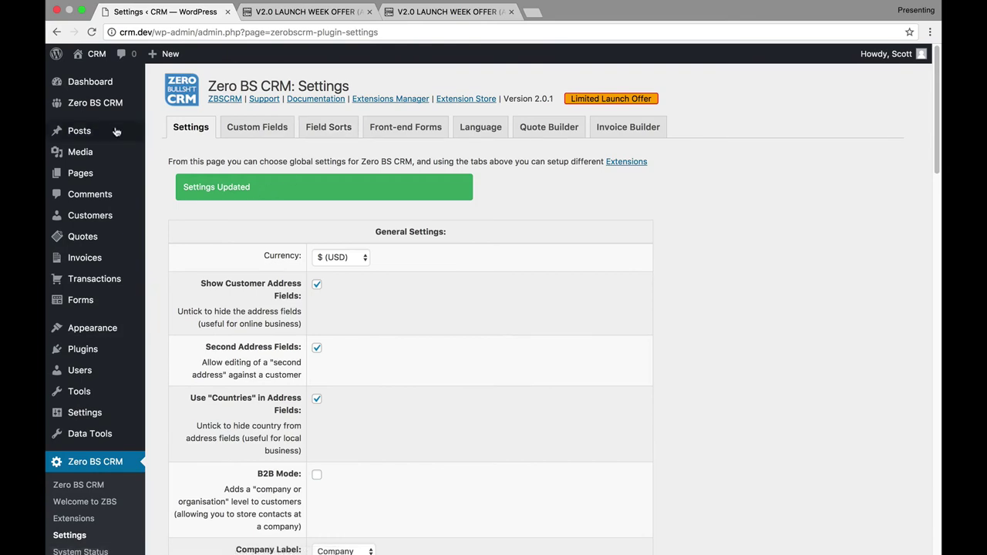
- Examine the slimmed-down admin menu from the WordPress dashboard, the Customers list and the Zero BS CRM welcome page
left_click(99, 90)
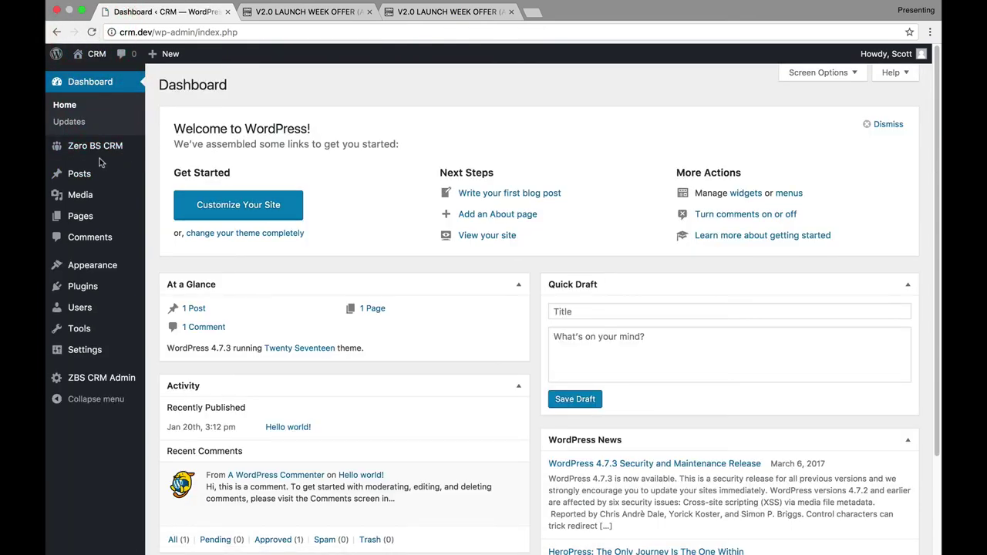
mouse_move(118, 148)
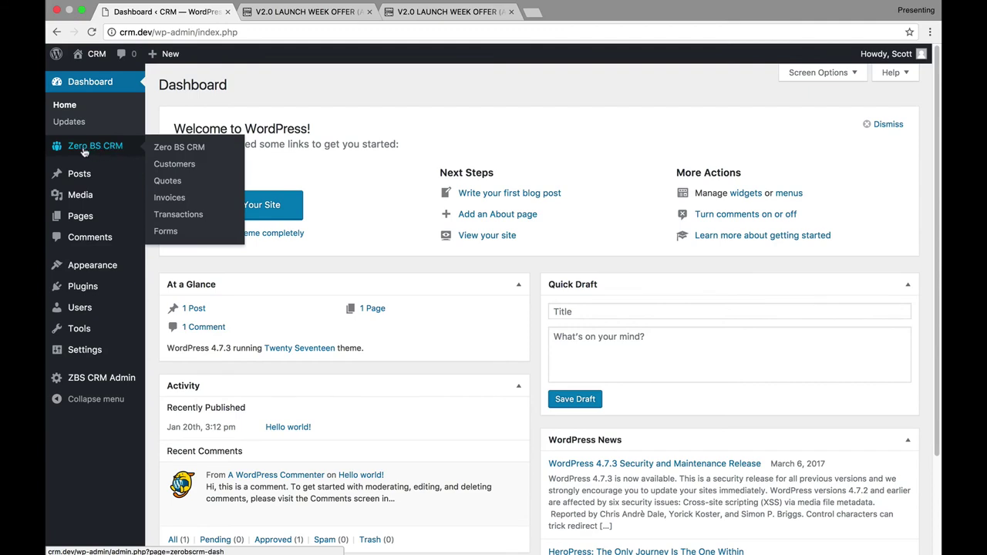
left_click(173, 165)
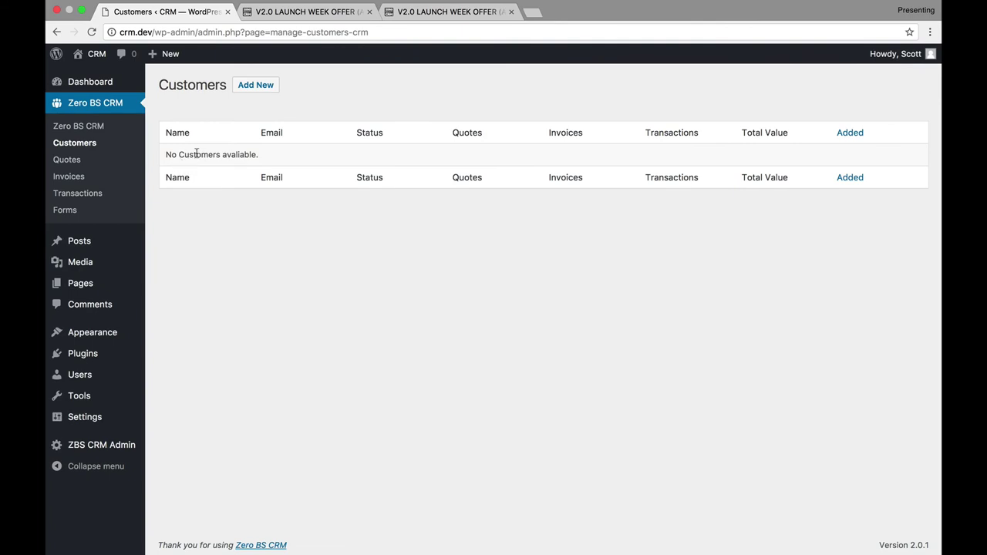
left_click(89, 124)
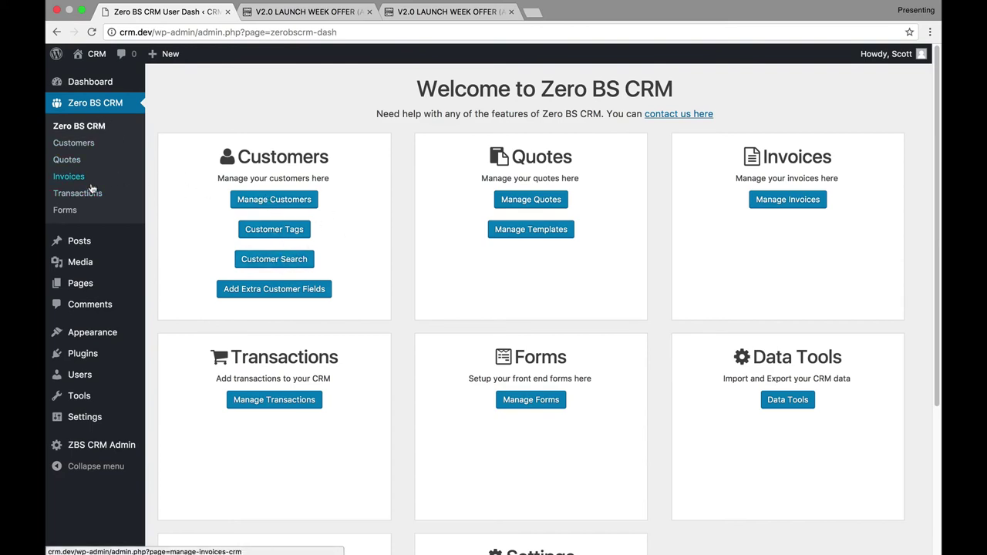
- Set the WordPress menu layout to CRM Only, save the settings and open the Zero BS CRM welcome page
mouse_move(135, 448)
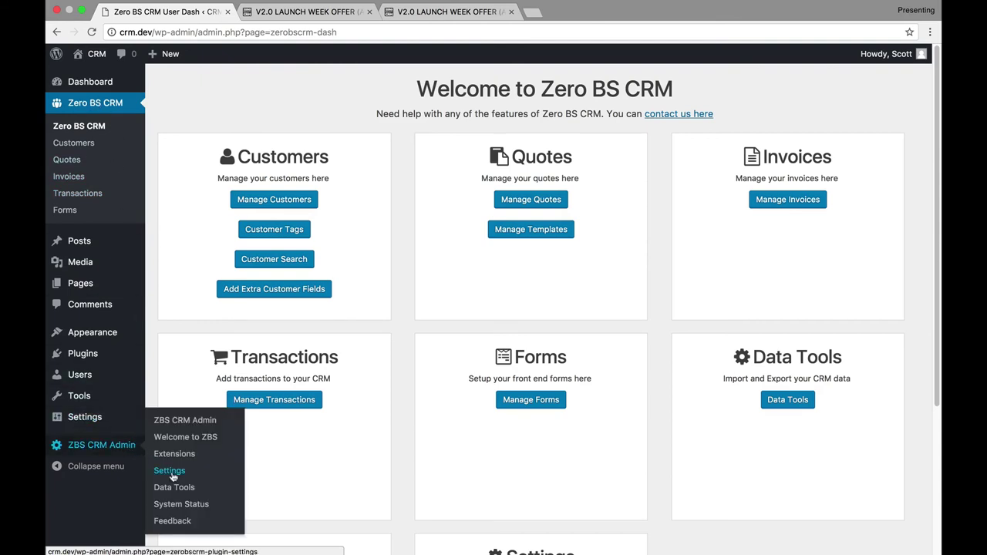
left_click(170, 471)
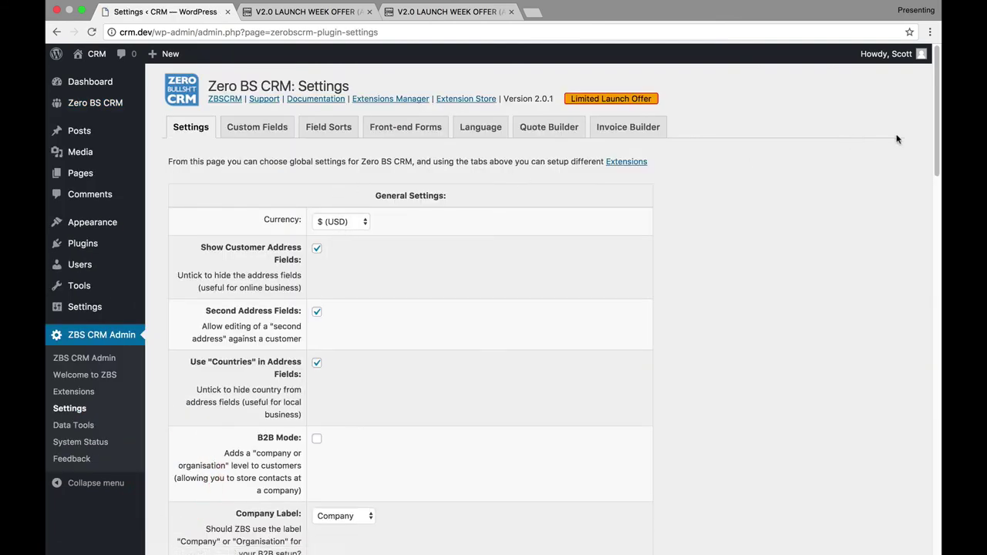
left_click_drag(932, 143, 891, 301)
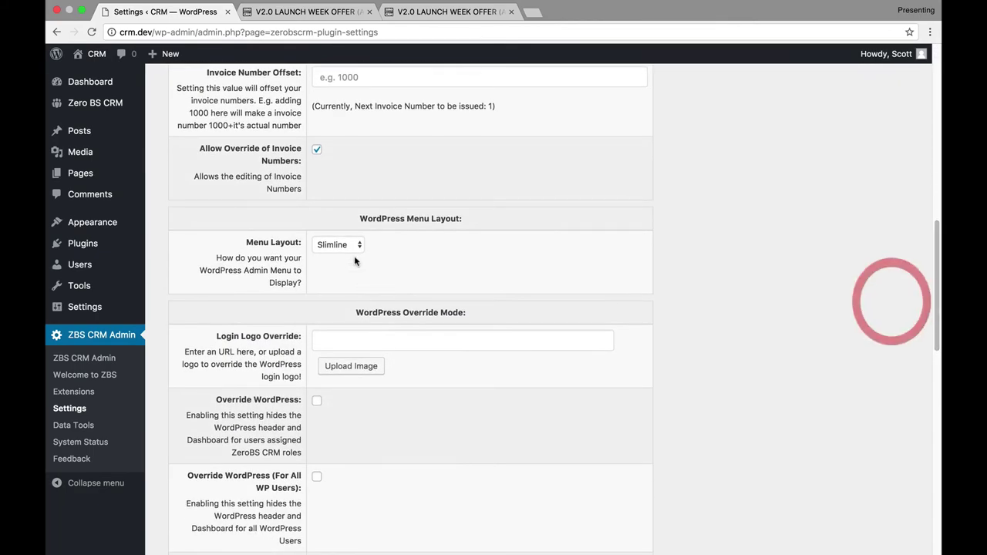
left_click(347, 245)
left_click(346, 257)
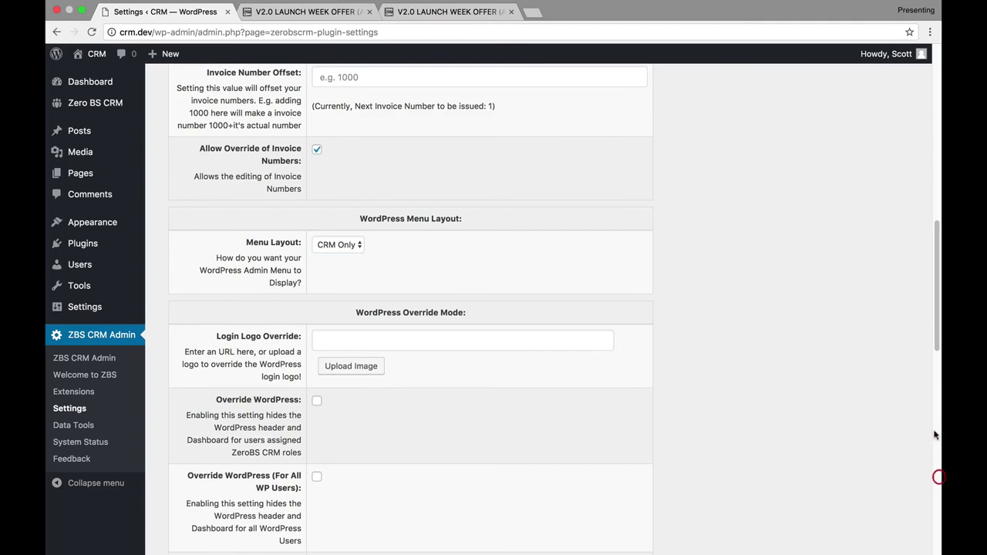
left_click_drag(938, 419, 884, 519)
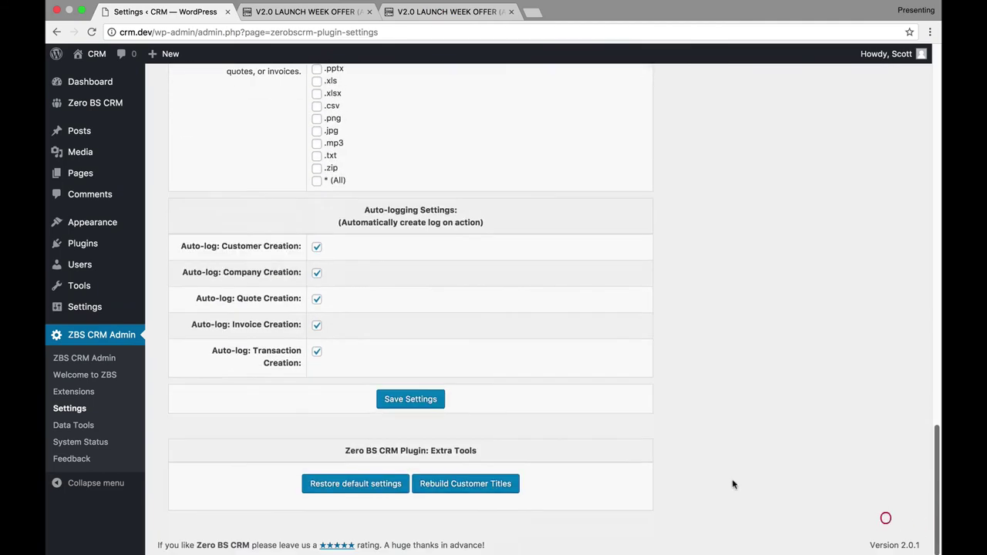
left_click(429, 400)
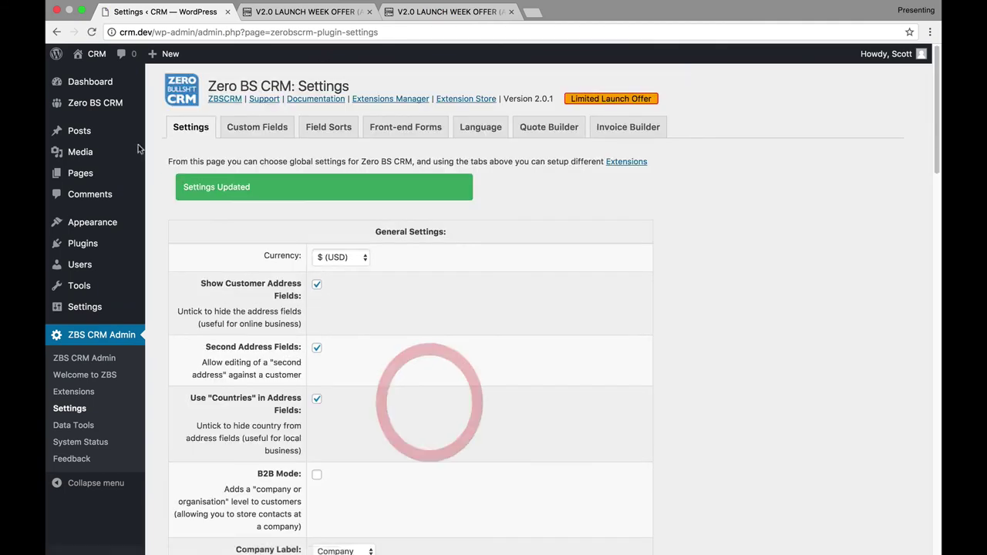
left_click(104, 101)
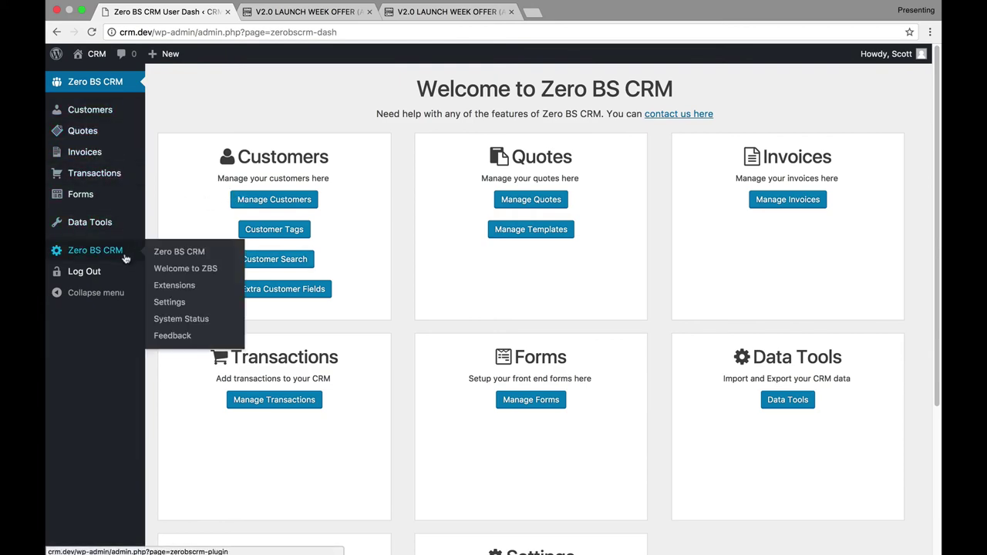
- Set the WordPress menu layout back to Slimline in the Zero BS CRM settings, save them and open the Zero BS CRM welcome page
mouse_move(101, 253)
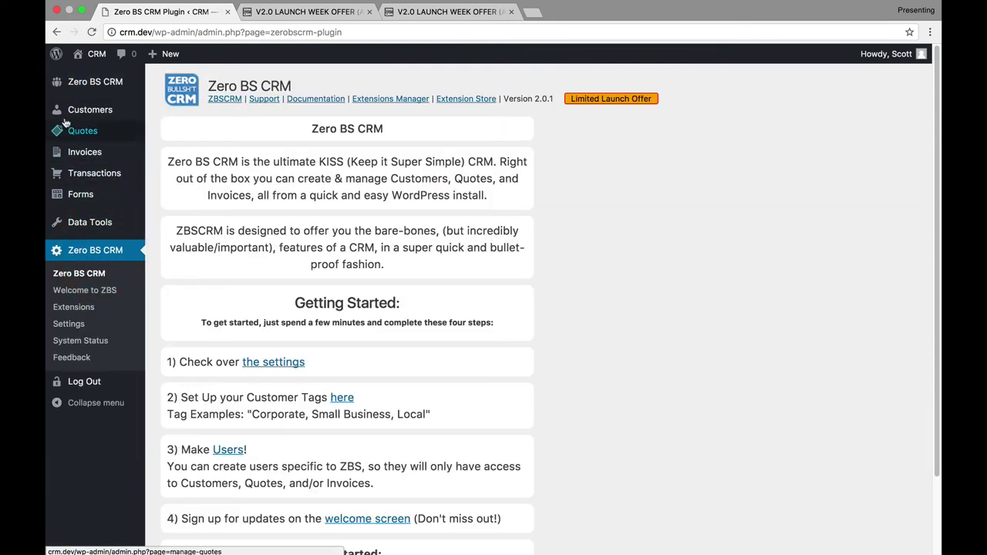
left_click(107, 327)
scroll(908, 392, "down", 15)
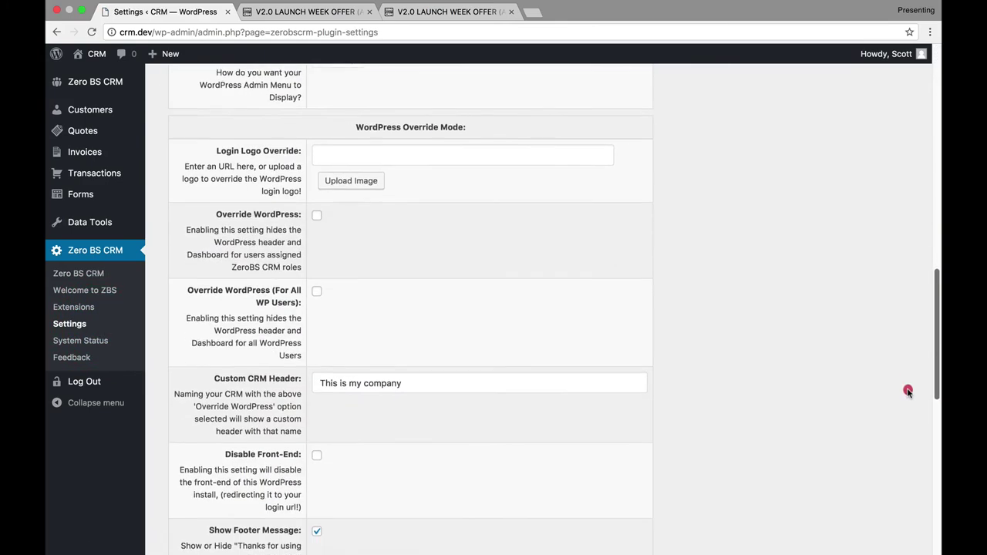
scroll(907, 392, "up", 5)
left_click(330, 285)
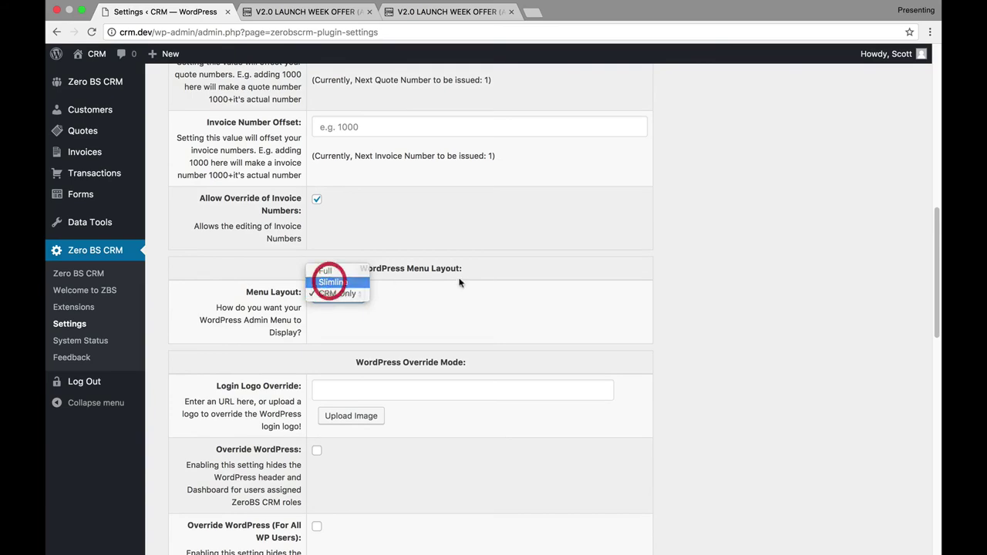
left_click(333, 282)
scroll(903, 463, "down", 15)
left_click(379, 398)
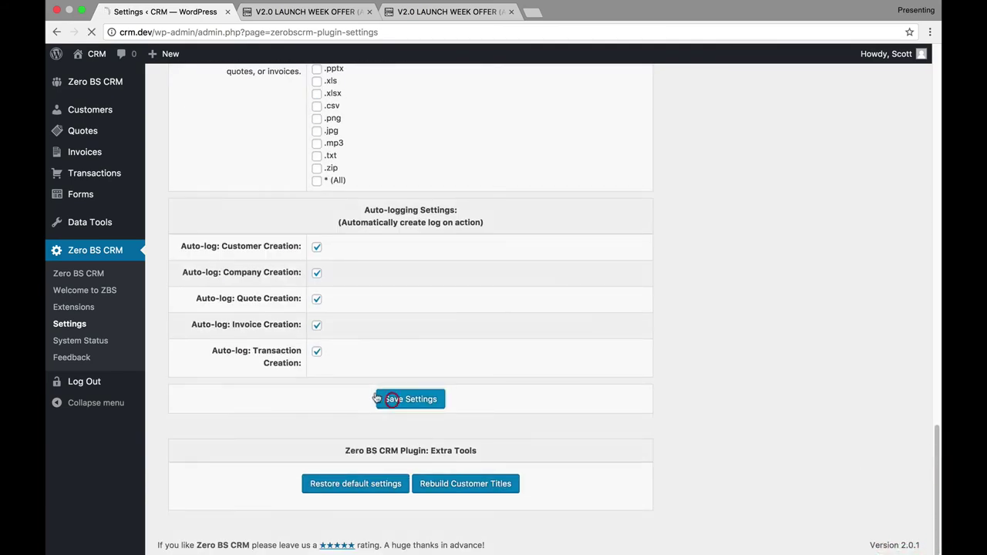
left_click(89, 83)
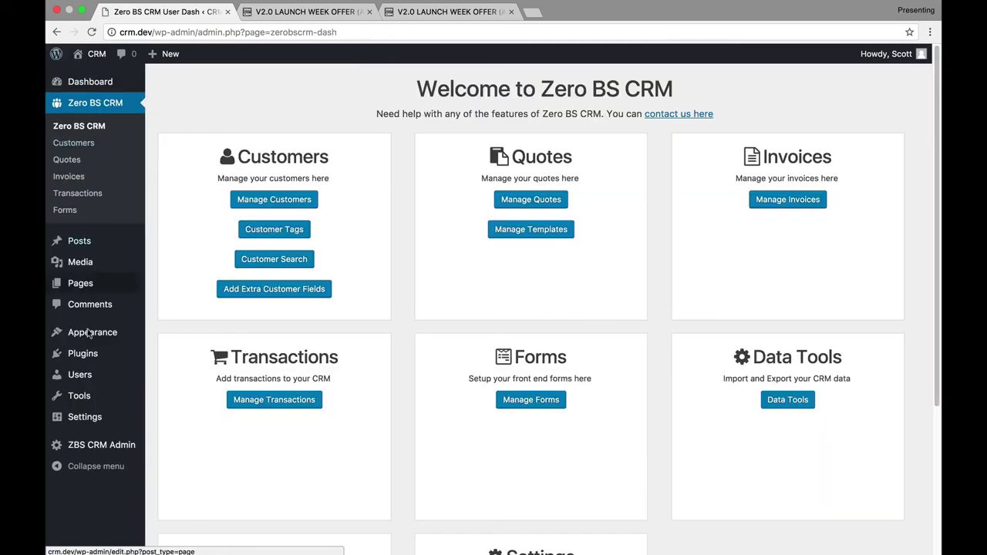
mouse_move(105, 451)
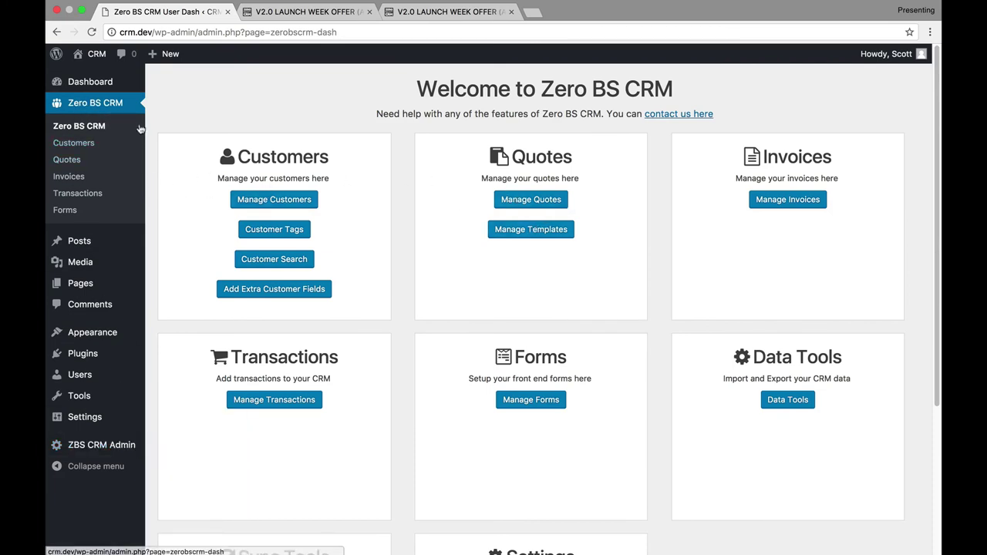
- Deactivate the Zero BS CRM plugin from the installed plugins list and decline to give feedback
left_click(83, 355)
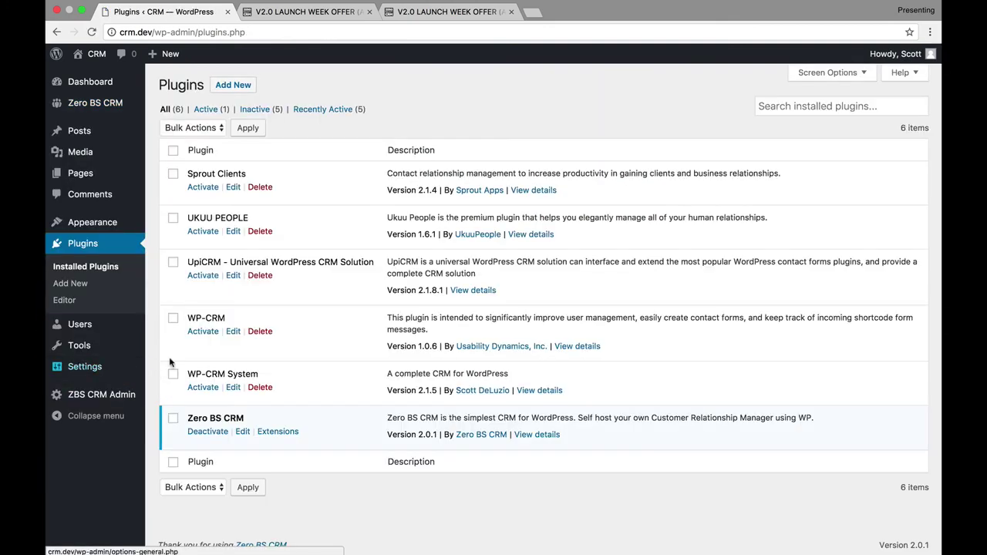
left_click(210, 432)
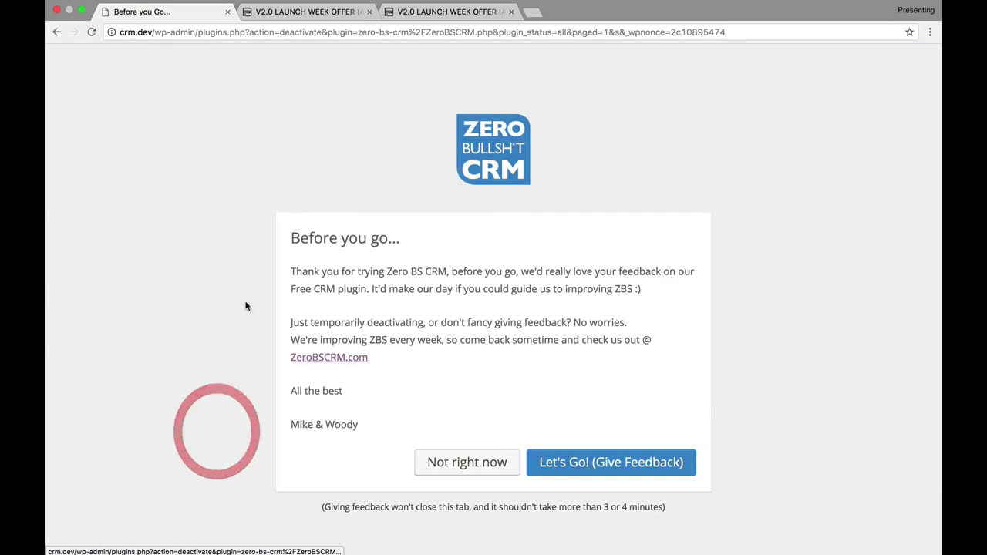
left_click(494, 465)
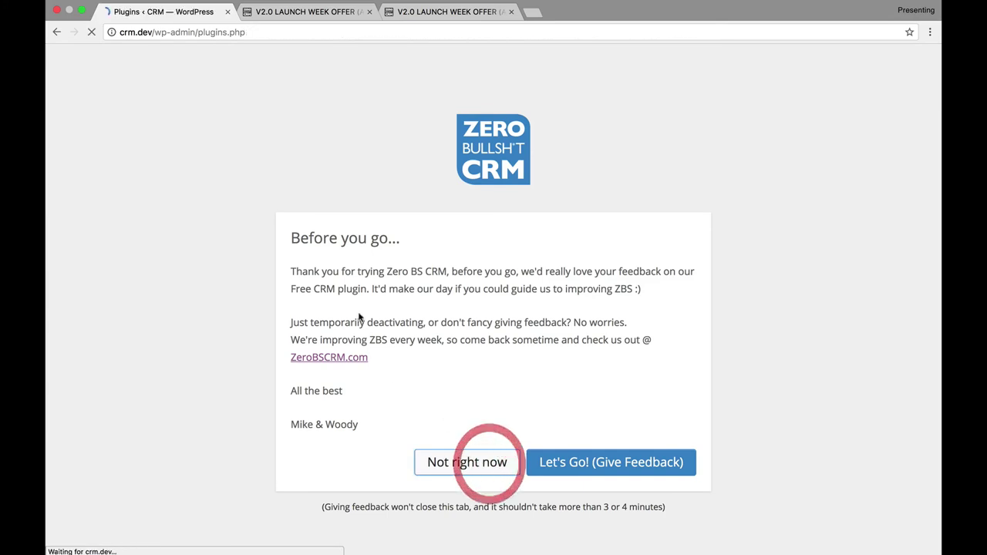